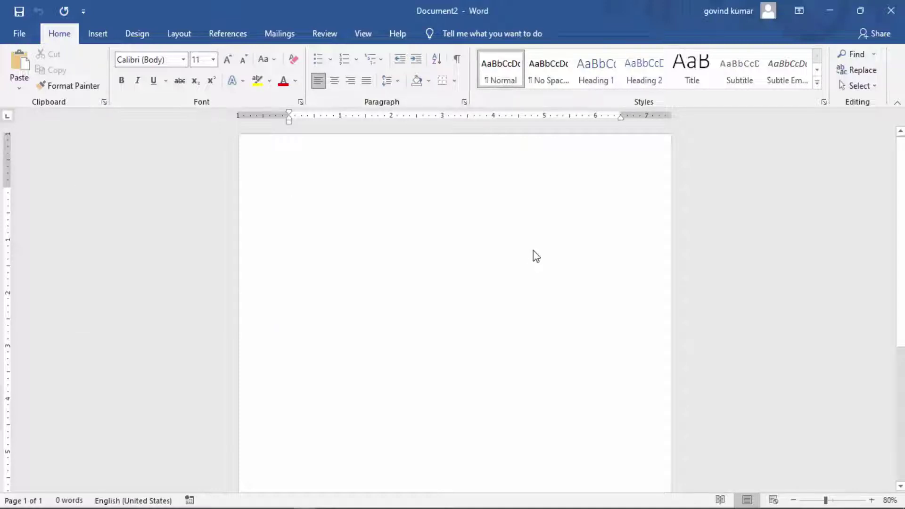
- Confirm in Google that the standard business card size is 3.5" x 2", then return to Word
key("alt+Tab")
key("alt+Tab")
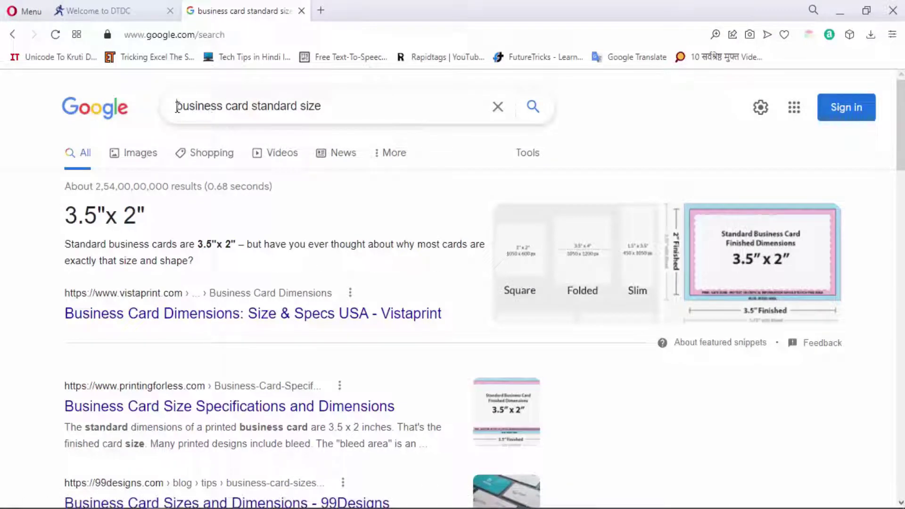
left_click_drag(254, 108, 341, 107)
left_click(342, 107)
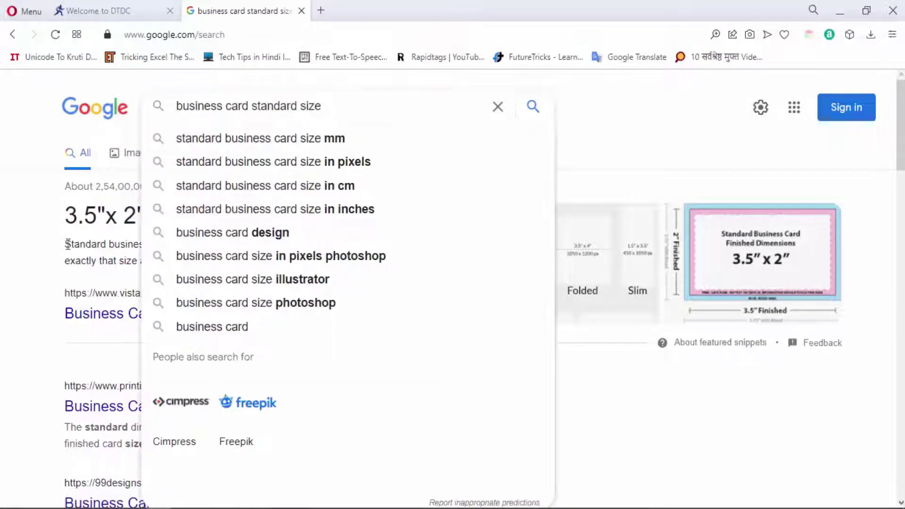
left_click(63, 226)
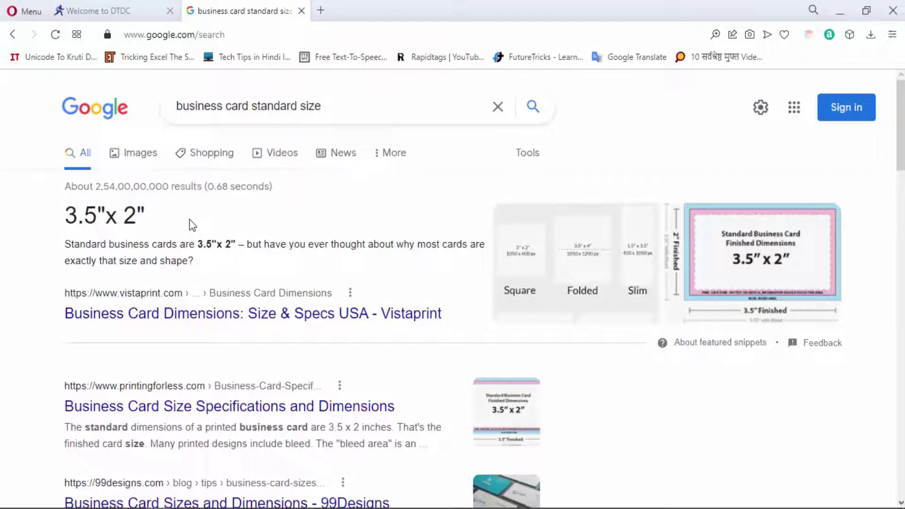
key("alt+Tab")
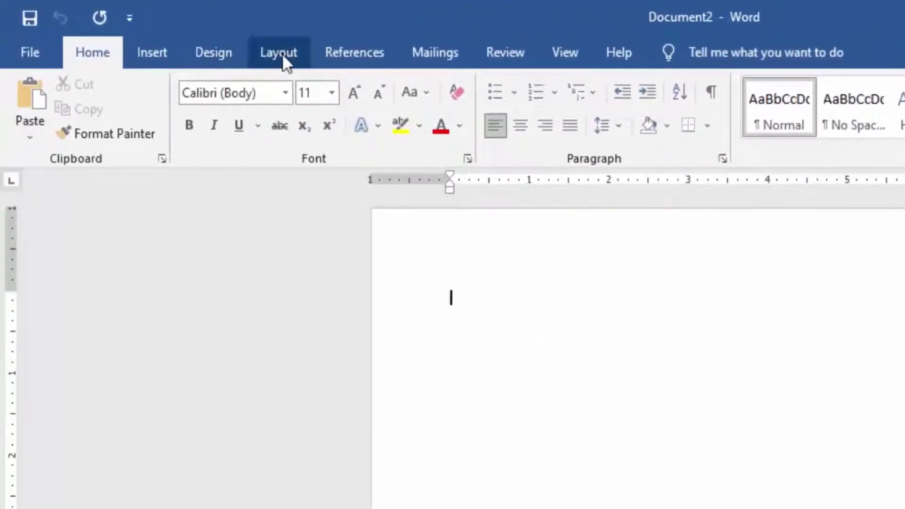
- Apply Narrow 0.5-inch margins to the page
left_click(283, 56)
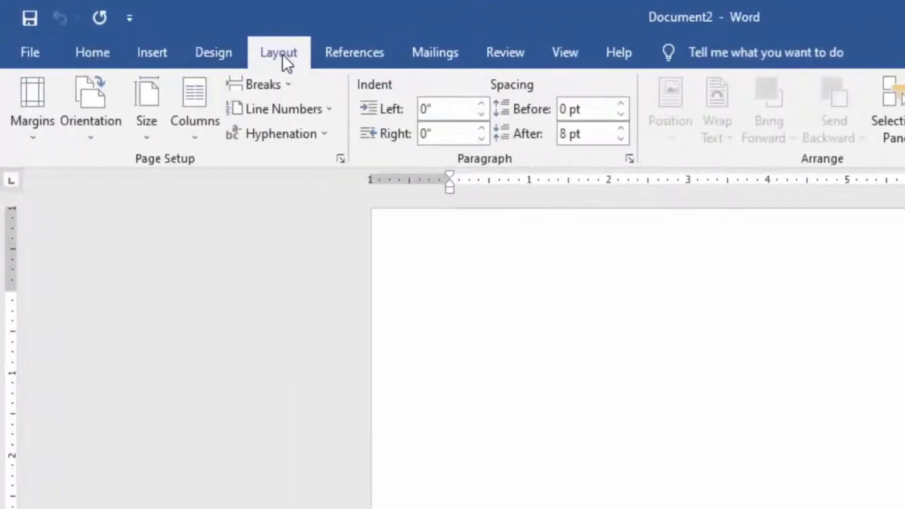
left_click(40, 138)
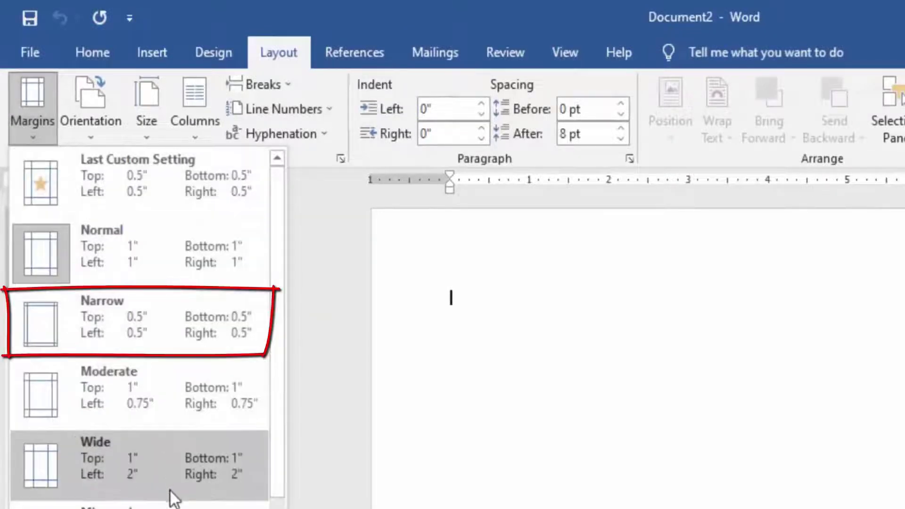
left_click(105, 317)
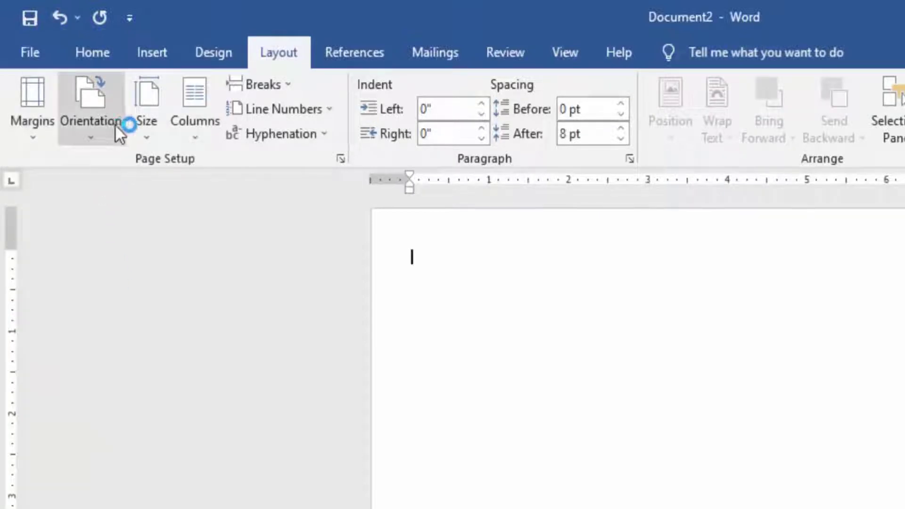
- Set a custom paper size of 3.5" wide by 2" high
left_click(144, 136)
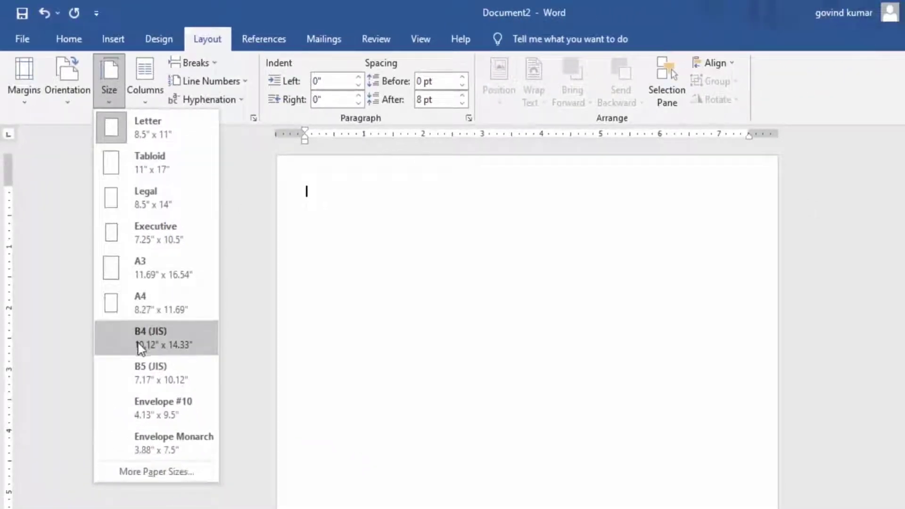
left_click(160, 473)
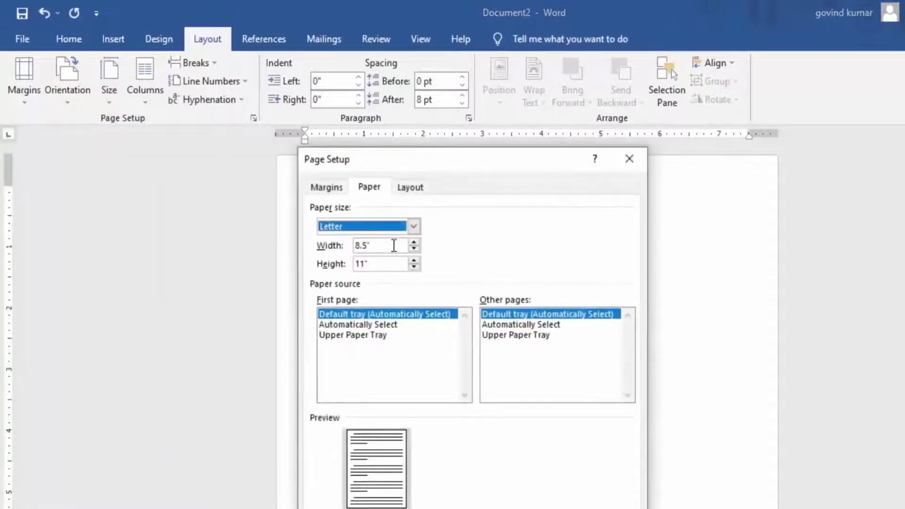
left_click_drag(462, 160, 564, 69)
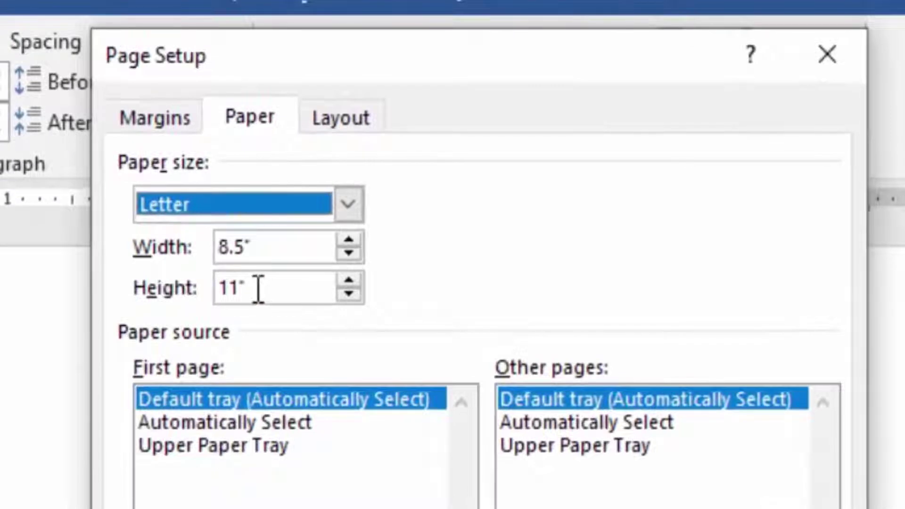
left_click(255, 258)
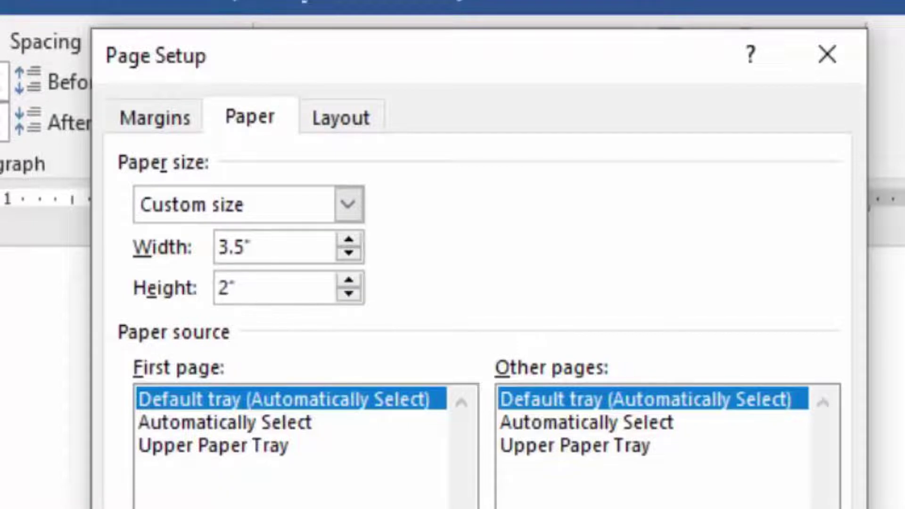
left_click(408, 150)
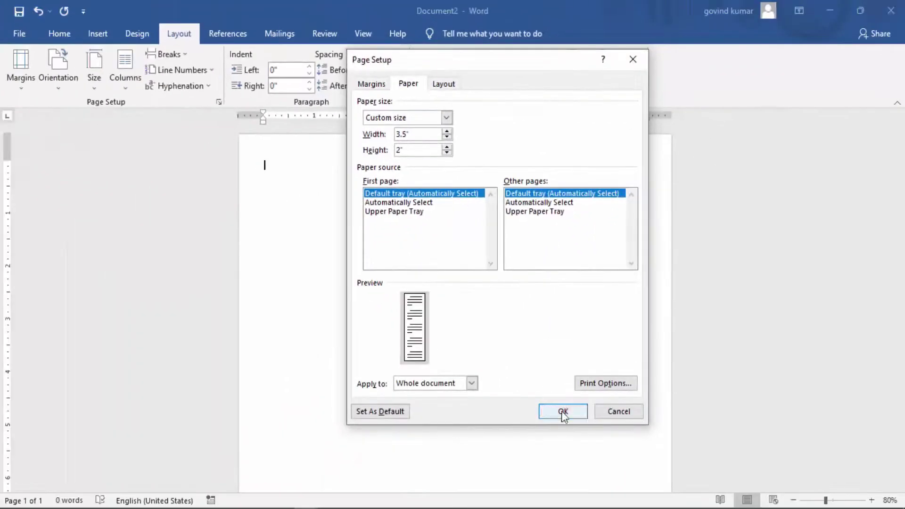
left_click(563, 414)
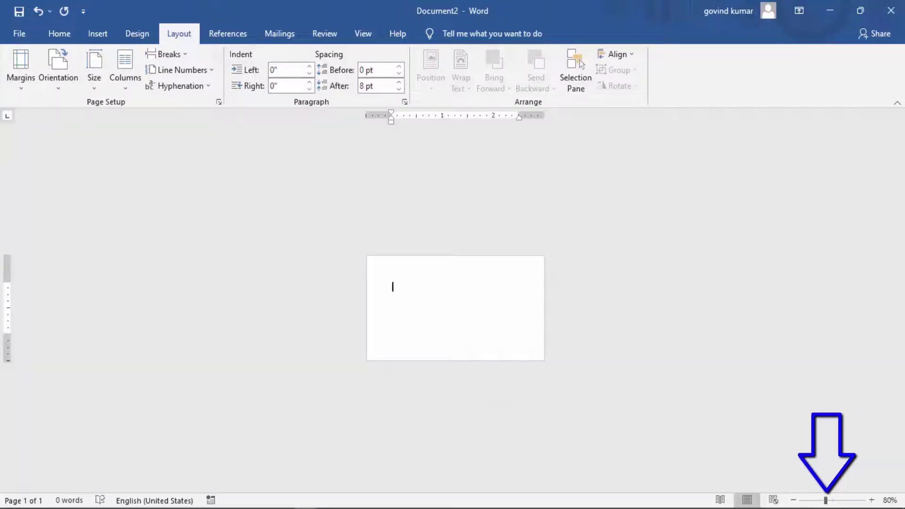
- Zoom in on the card and shrink the font size down to 7 pt
left_click(872, 500)
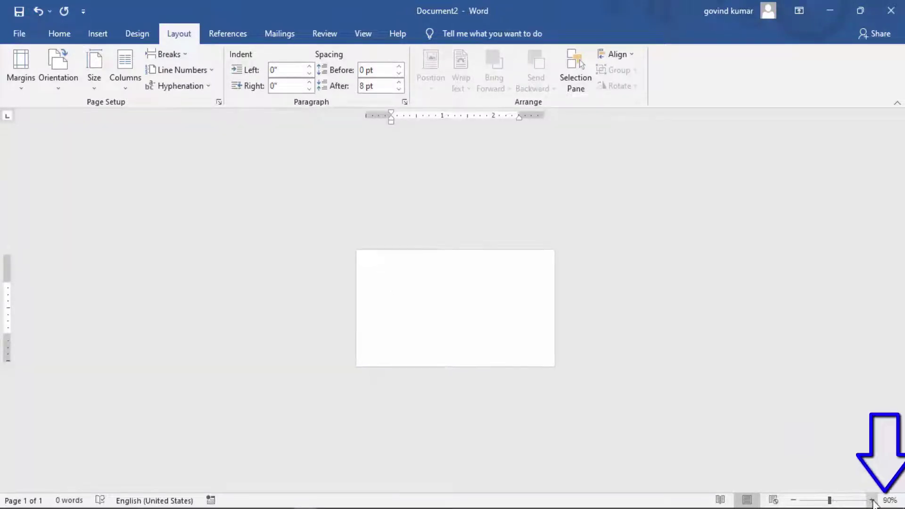
left_click(871, 500)
left_click(872, 500)
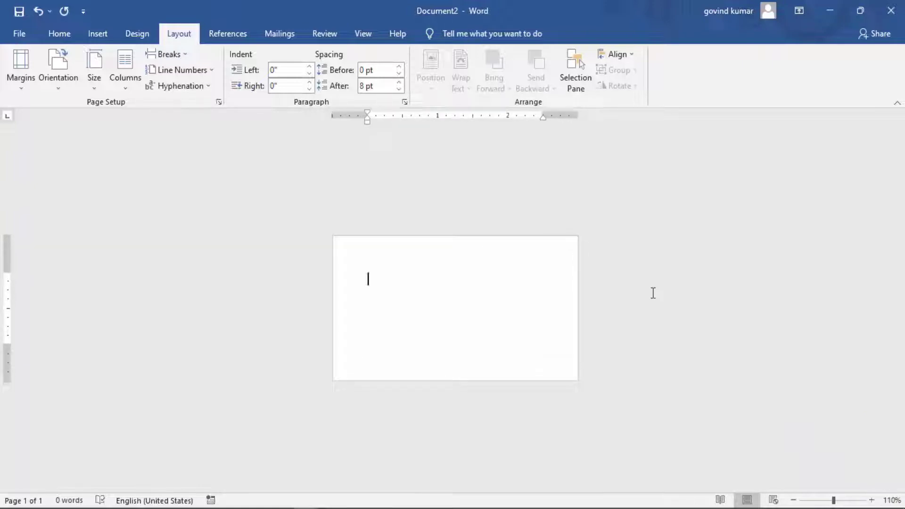
scroll(654, 293, "up", 2)
scroll(653, 293, "up", 3)
scroll(653, 293, "up", 3)
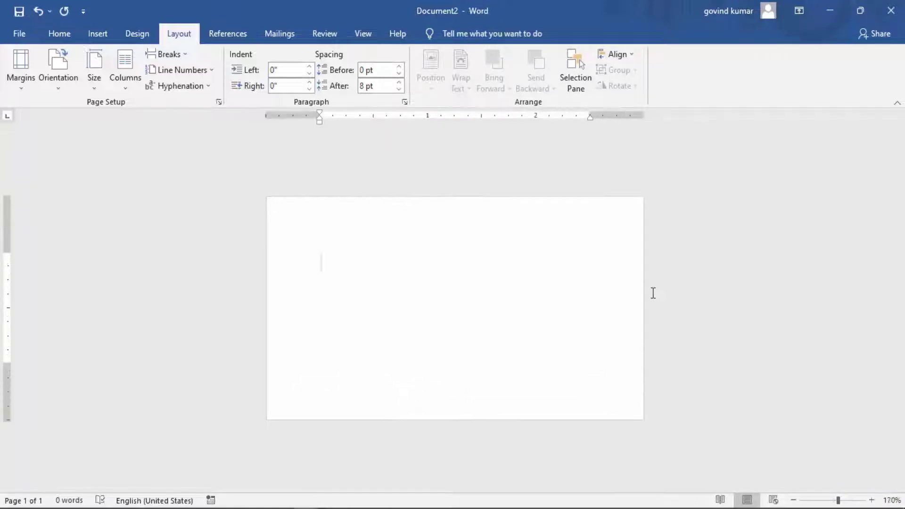
scroll(654, 293, "up", 3)
scroll(653, 293, "up", 3)
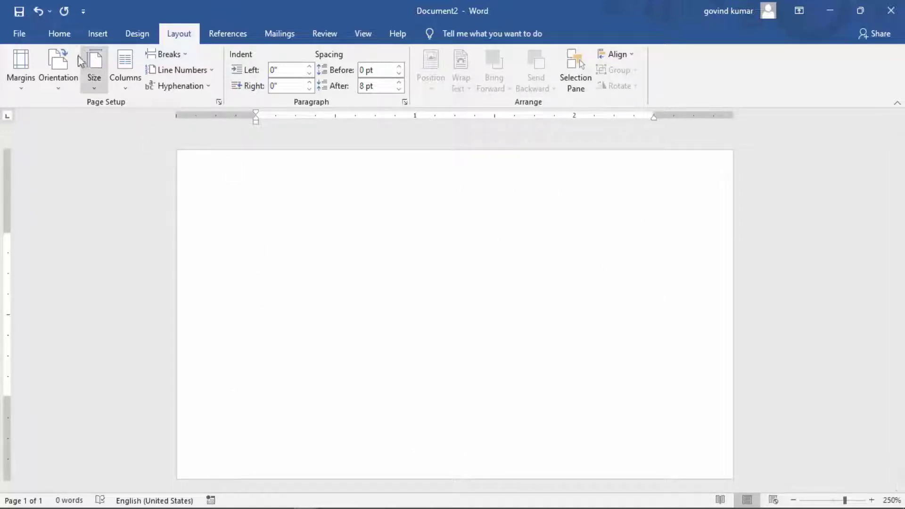
left_click(60, 34)
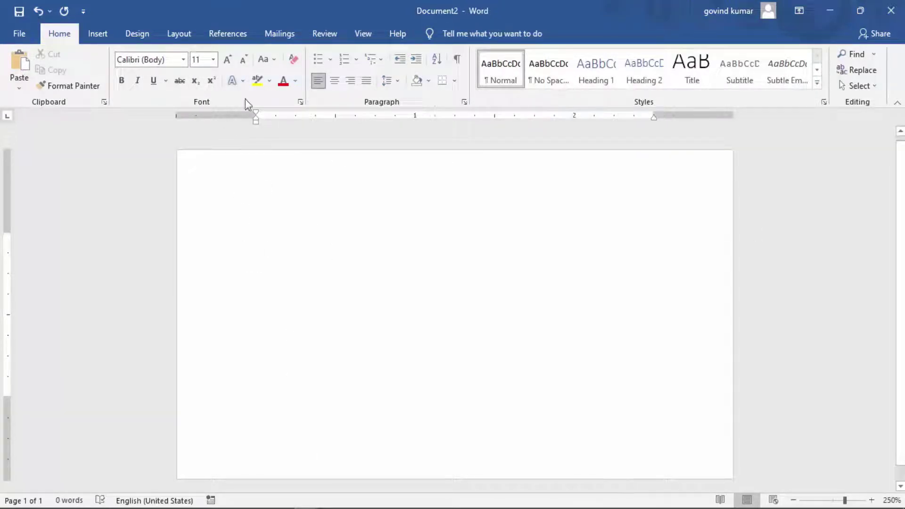
double_click(244, 60)
left_click(244, 60)
left_click(244, 60)
- Set the page colour to Blue, Accent 1, Darker 50%
left_click(142, 34)
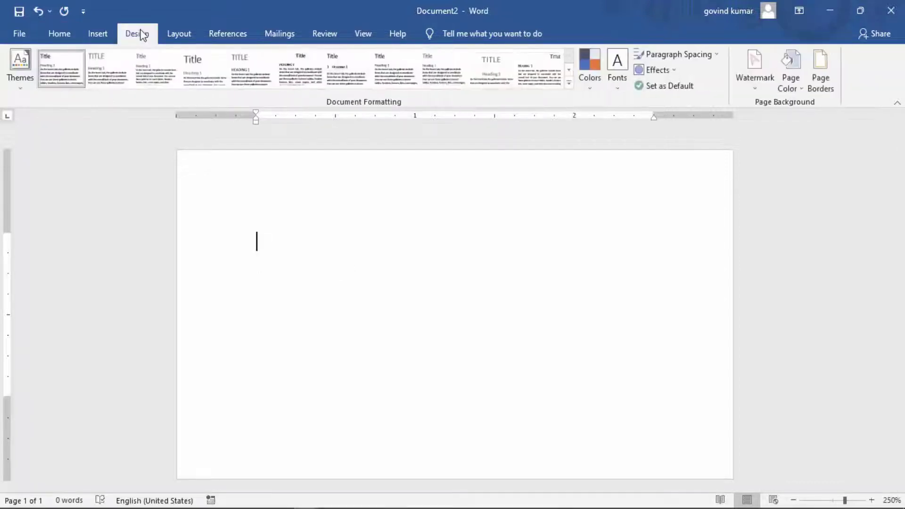
left_click(795, 86)
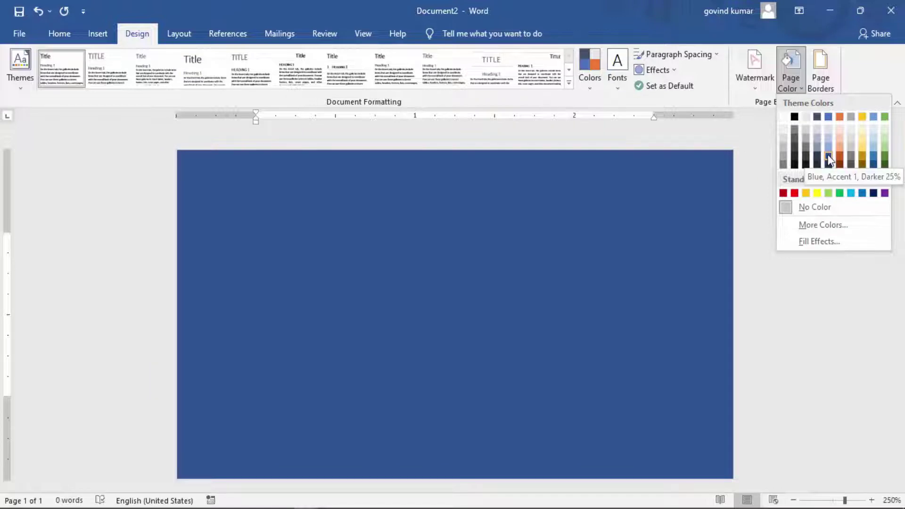
left_click(829, 164)
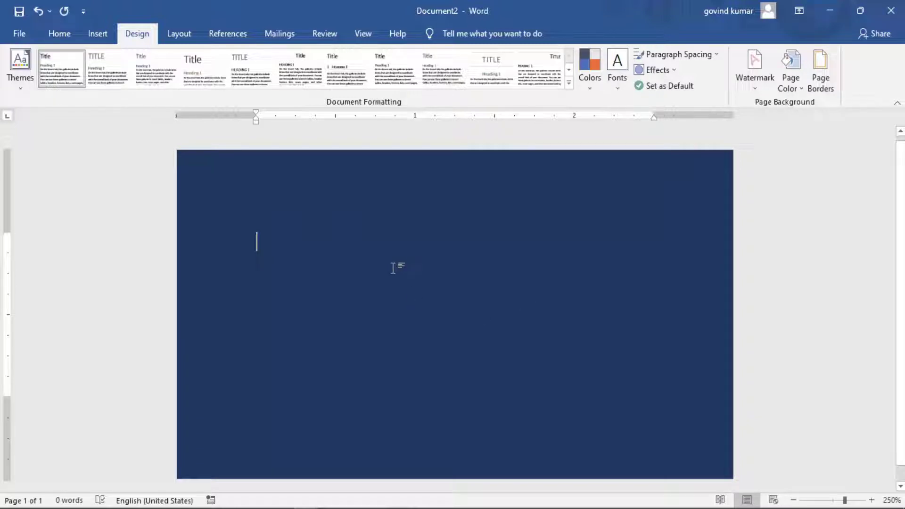
left_click(59, 34)
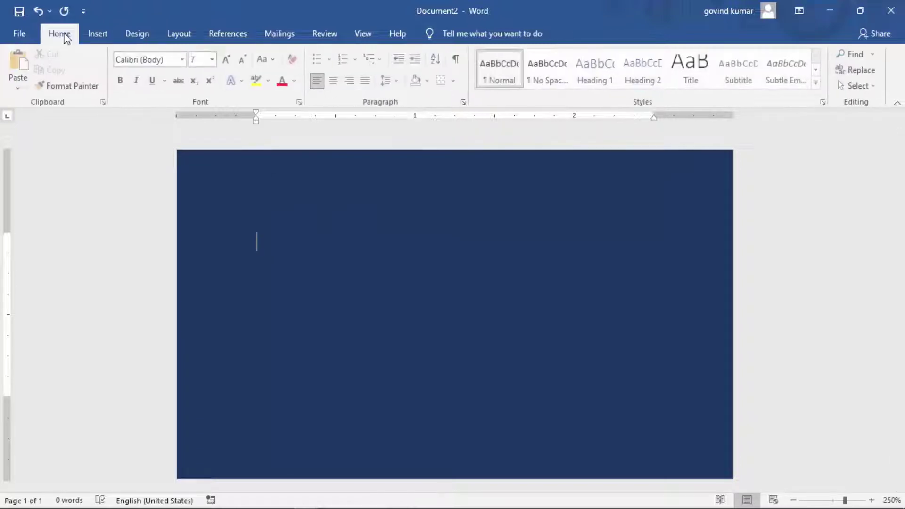
- Draw a Flowchart: Manual Input shape across the card's lower part and raise its slanted edge slightly
left_click(97, 33)
left_click(172, 55)
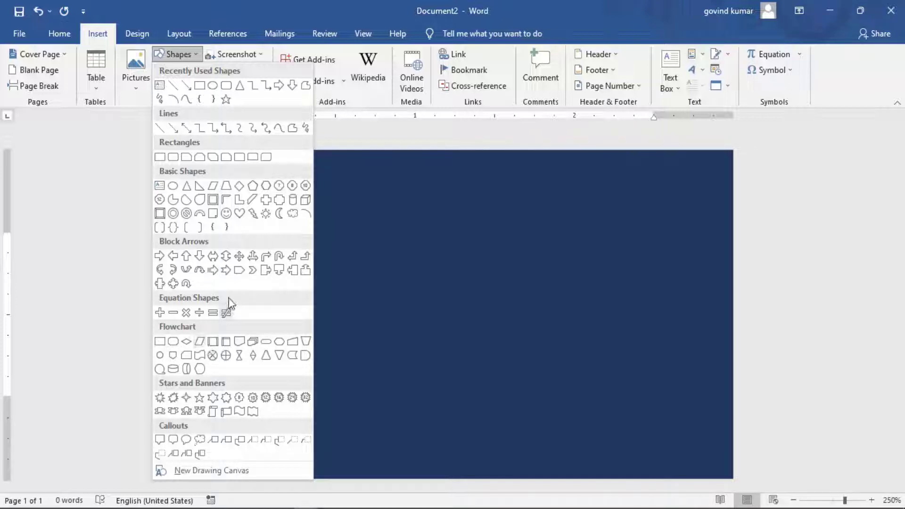
left_click(292, 348)
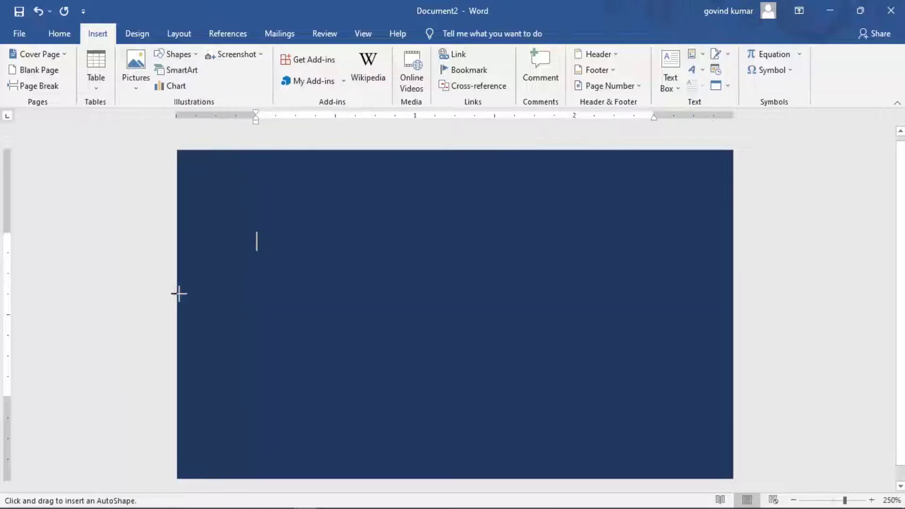
mouse_move(179, 294)
left_mouse_down()
mouse_move(721, 463)
mouse_move(732, 477)
left_mouse_up()
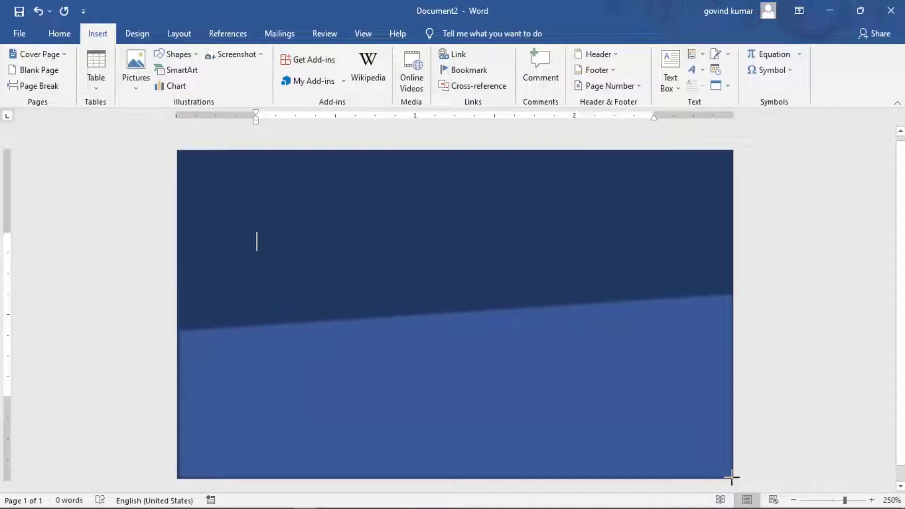
left_click_drag(732, 477, 731, 477)
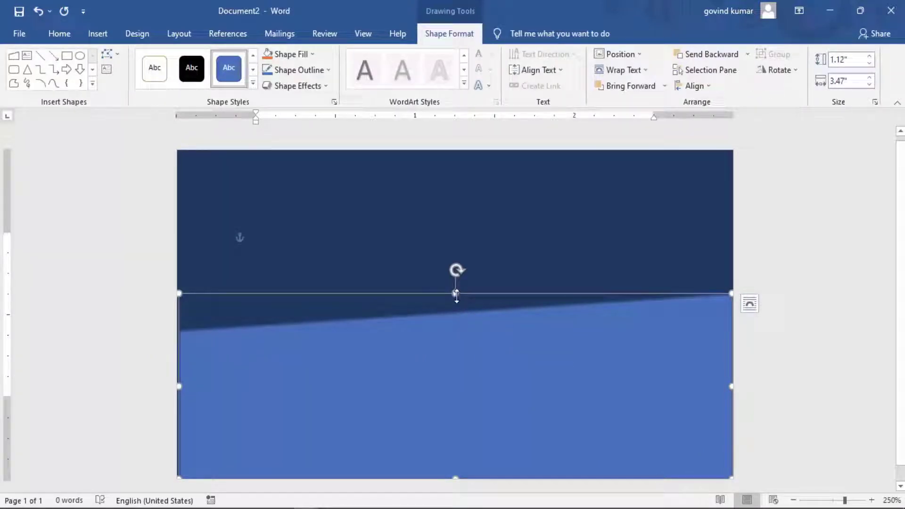
left_click_drag(457, 294, 455, 282)
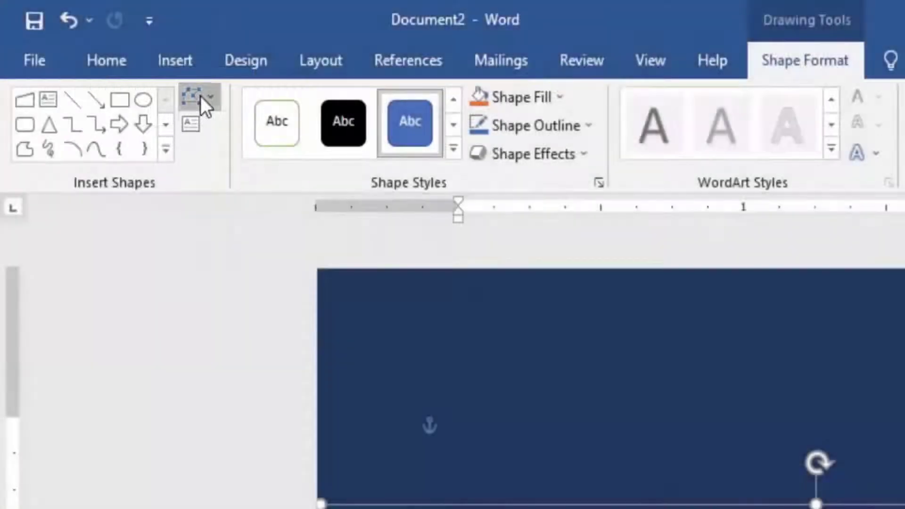
- Enter Edit Points on the light blue shape and select its left and top-right vertices
left_click(200, 97)
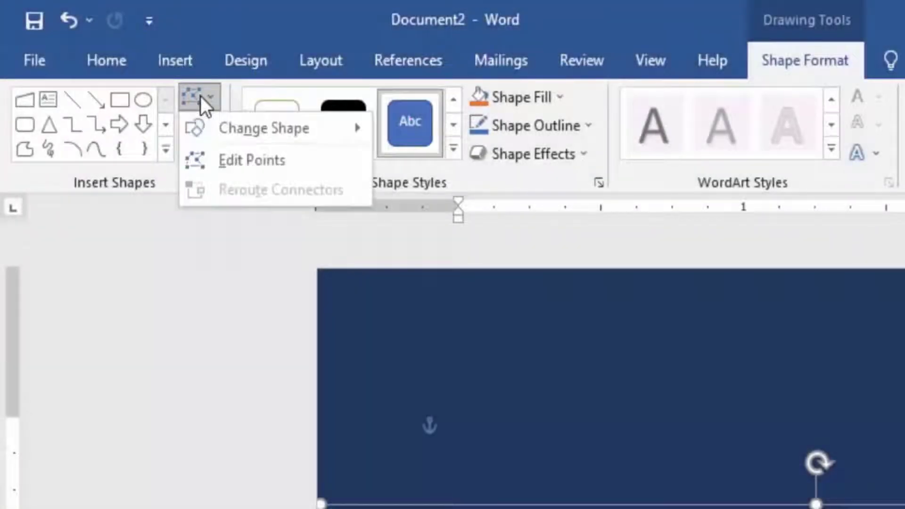
left_click(222, 160)
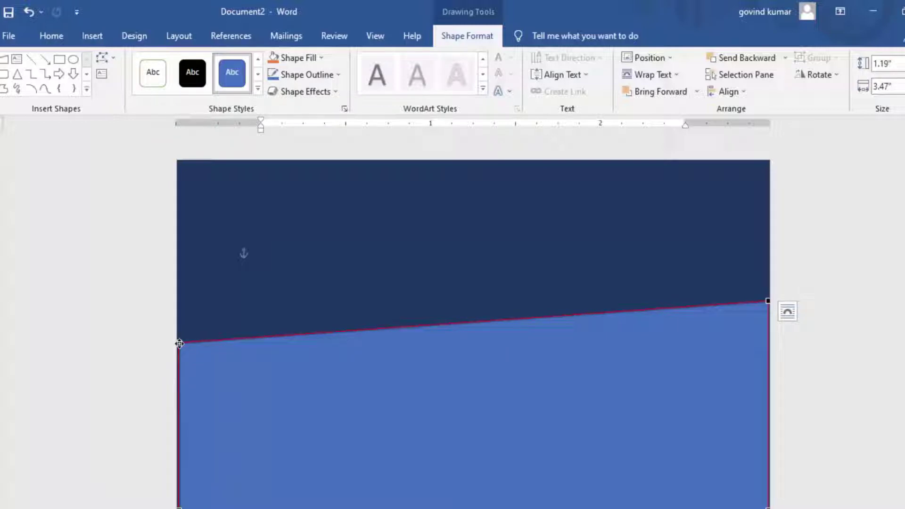
left_click(179, 343)
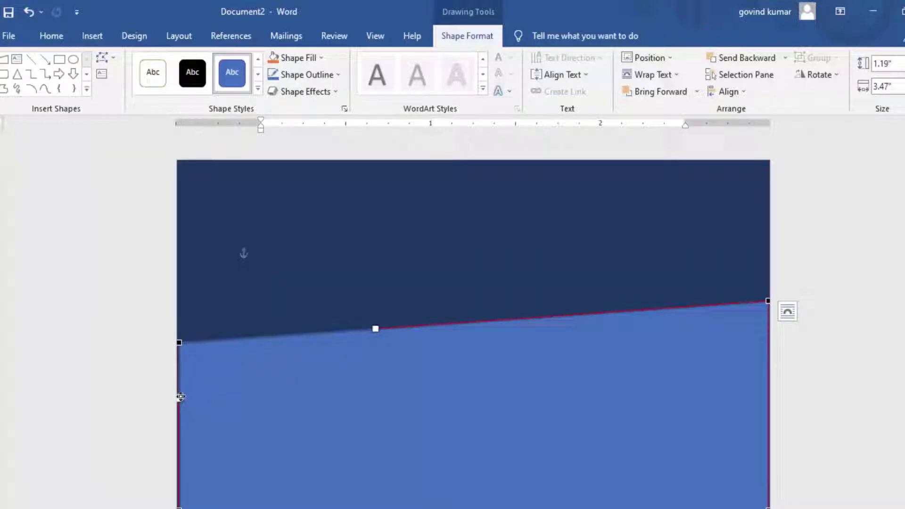
left_click(769, 302)
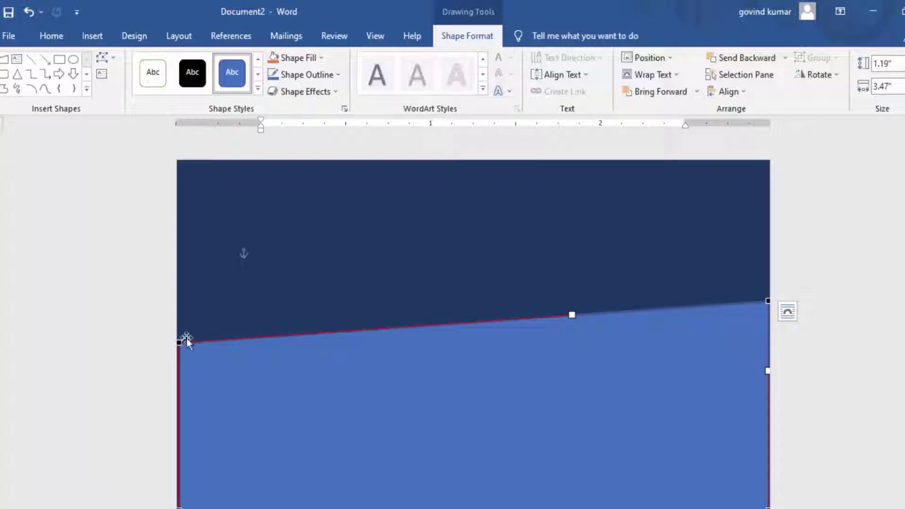
- Bend the shape's top edge and adjust both vertices' Bézier handles into a smooth wave
mouse_move(375, 328)
left_mouse_down()
mouse_move(381, 281)
mouse_move(281, 199)
left_mouse_up()
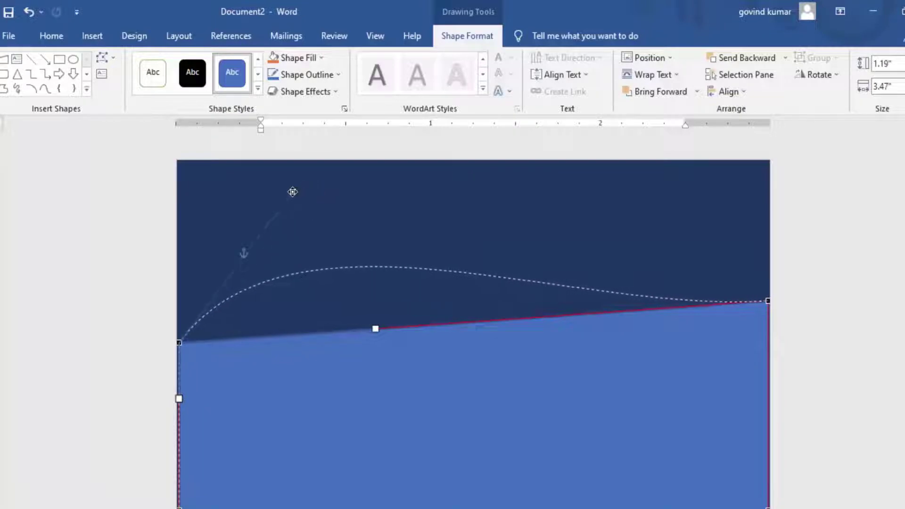
left_click_drag(281, 199, 291, 212)
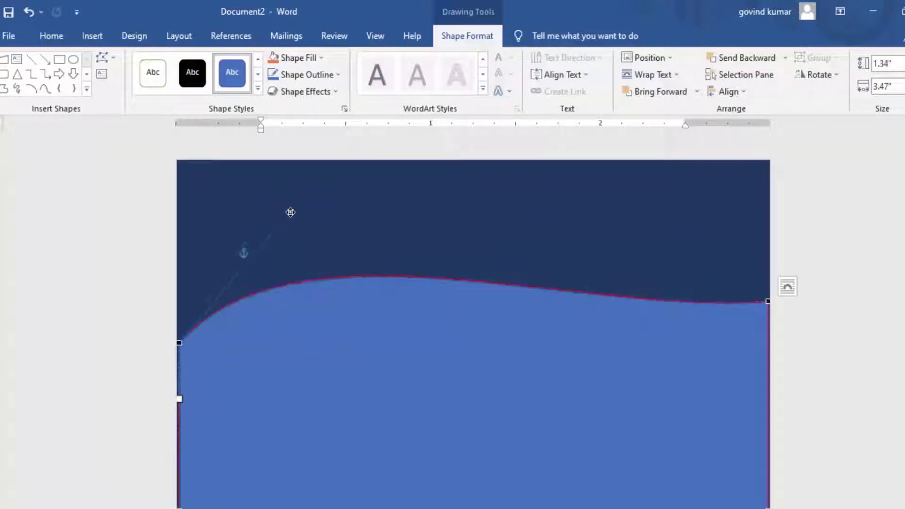
left_click(770, 302)
mouse_move(571, 315)
left_mouse_down()
mouse_move(480, 421)
mouse_move(569, 422)
mouse_move(560, 422)
left_mouse_up()
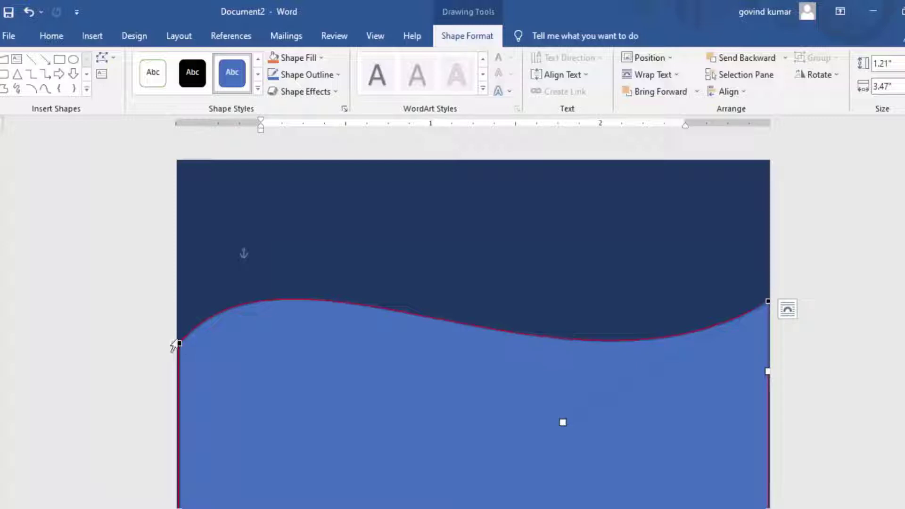
left_click_drag(180, 343, 180, 324)
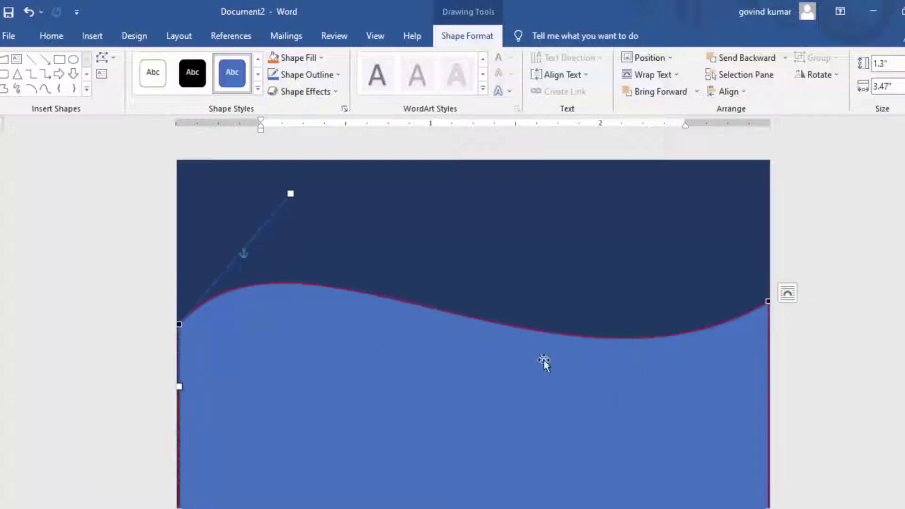
left_click(768, 301)
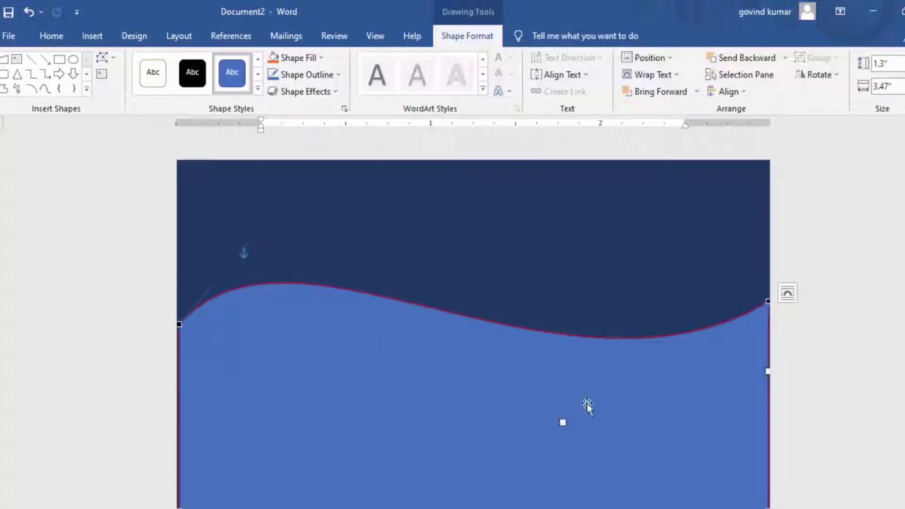
left_click_drag(562, 424, 544, 476)
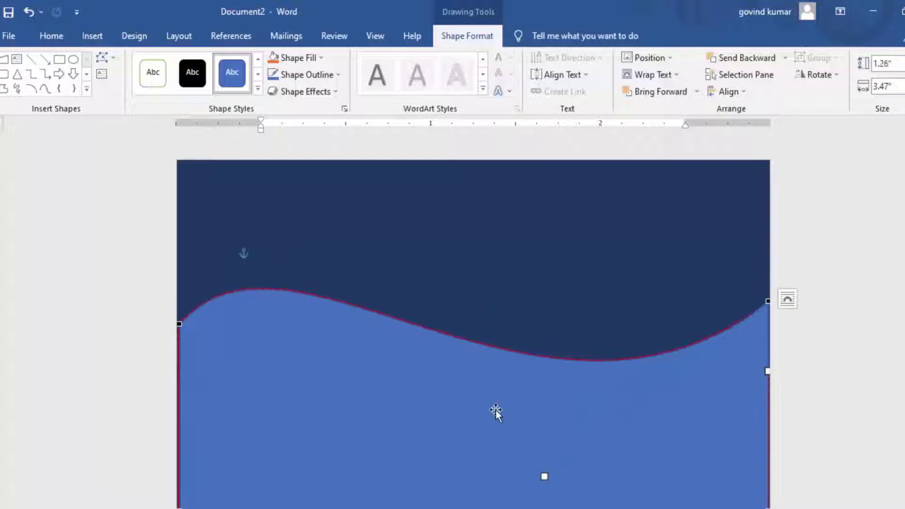
left_click(182, 324)
left_click_drag(291, 193, 403, 197)
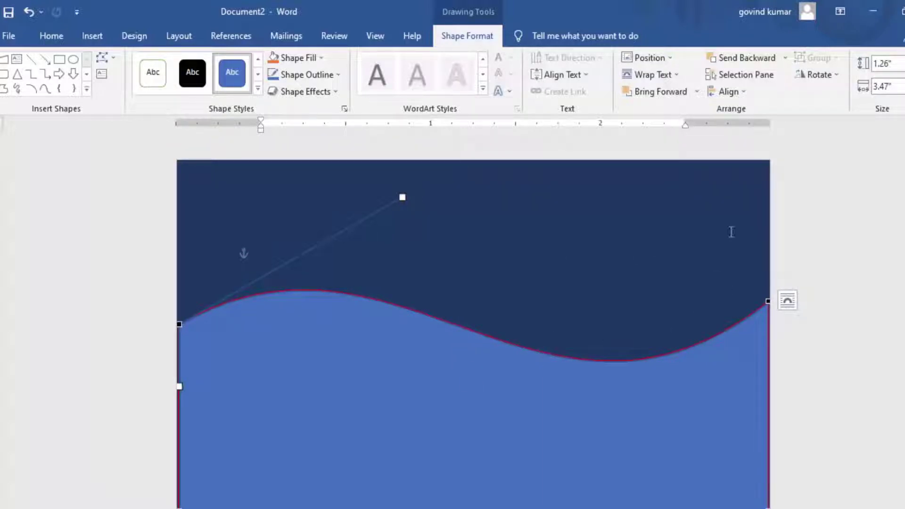
left_click(808, 221)
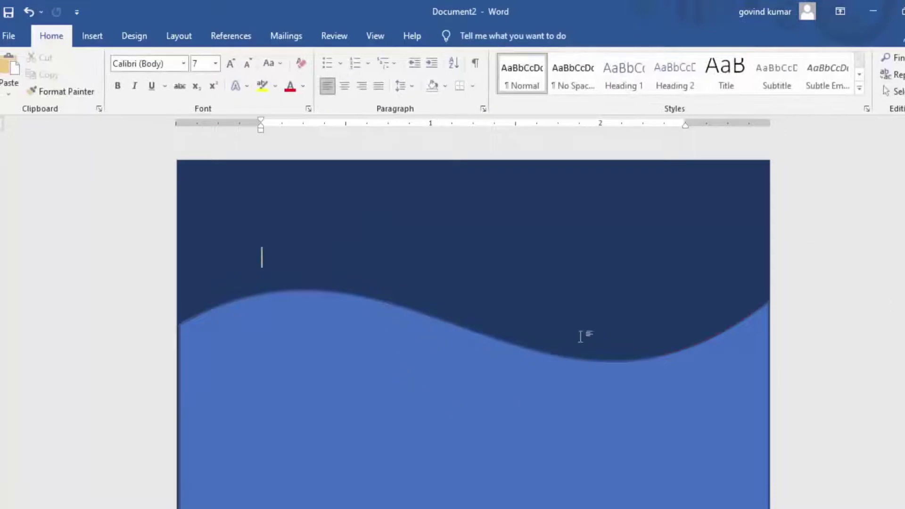
- Flip the wave horizontally and widen it to 3.52"
left_click(475, 384)
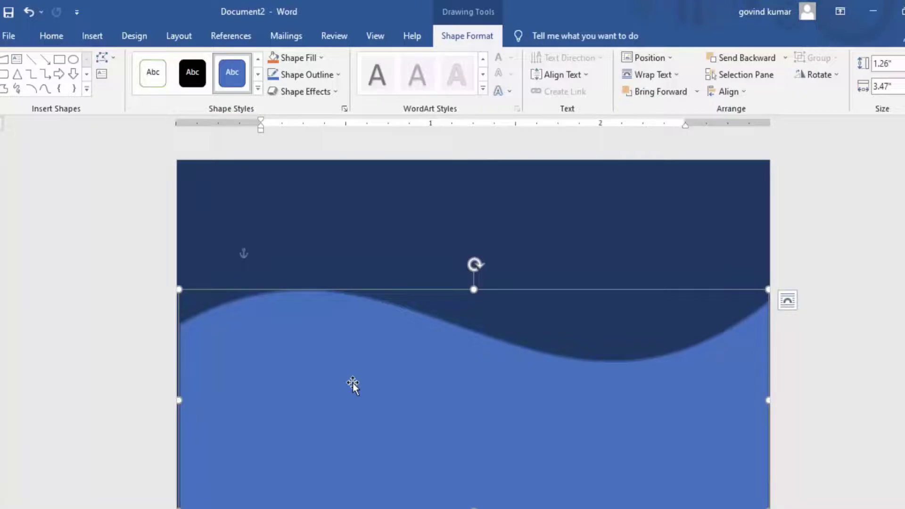
left_click(817, 75)
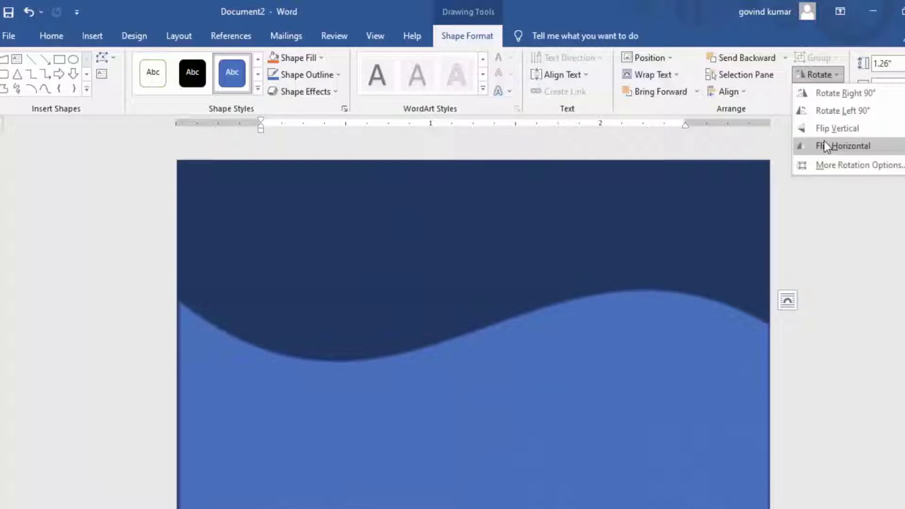
left_click(824, 145)
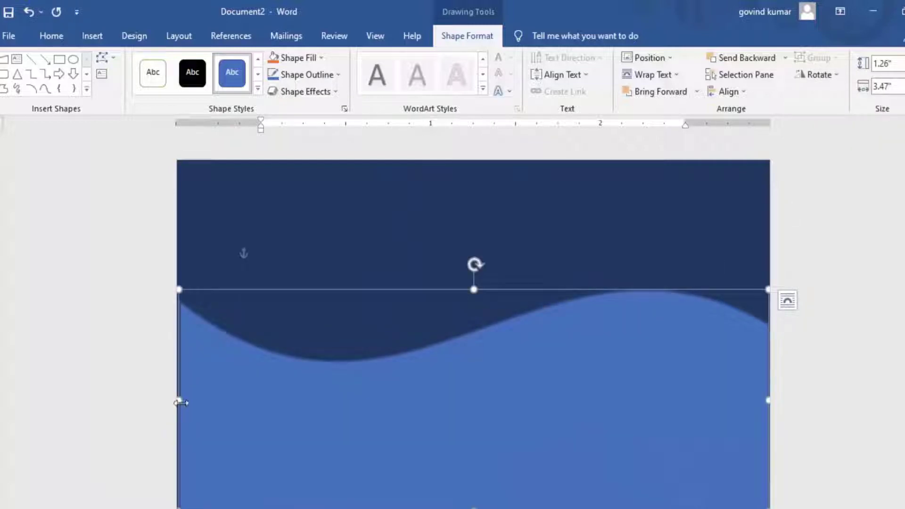
left_click_drag(179, 402, 173, 401)
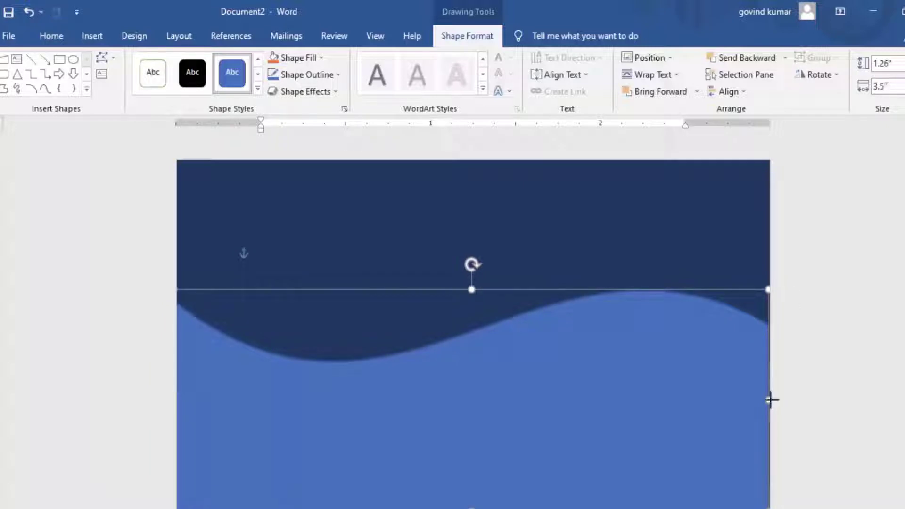
left_click_drag(768, 400, 772, 400)
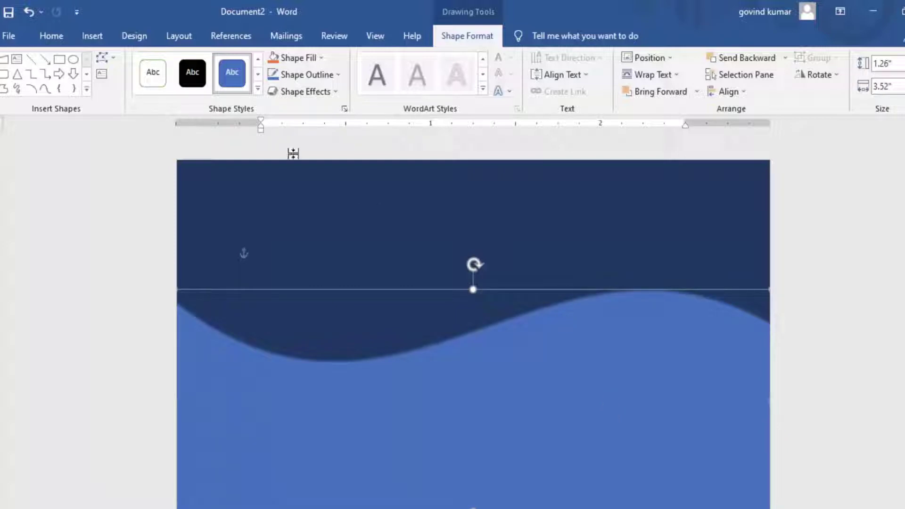
- Using Edit Points, drag the wave's right end point lower
left_click(103, 58)
left_click(129, 95)
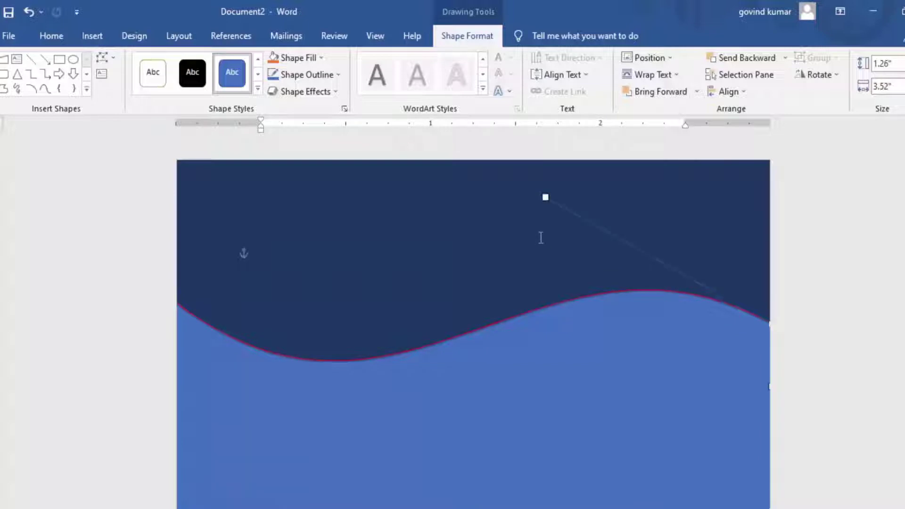
left_click_drag(544, 197, 509, 196)
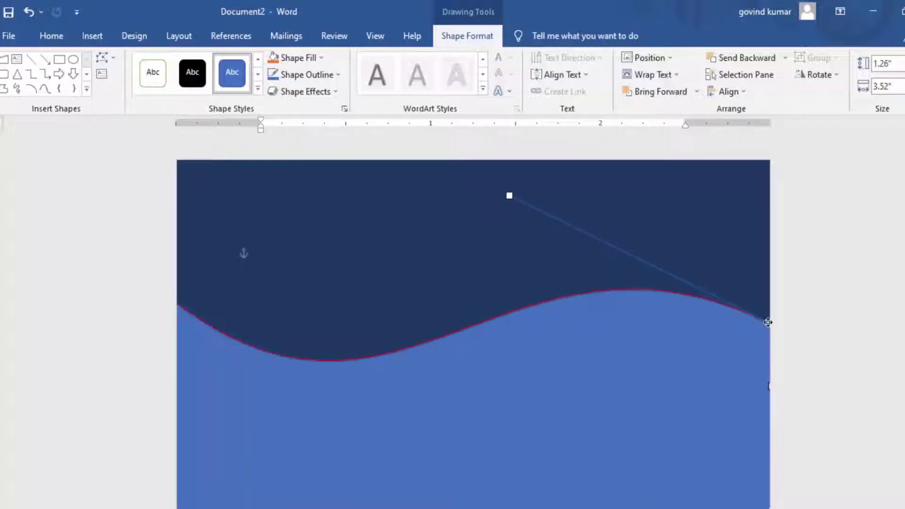
left_click_drag(768, 323, 768, 338)
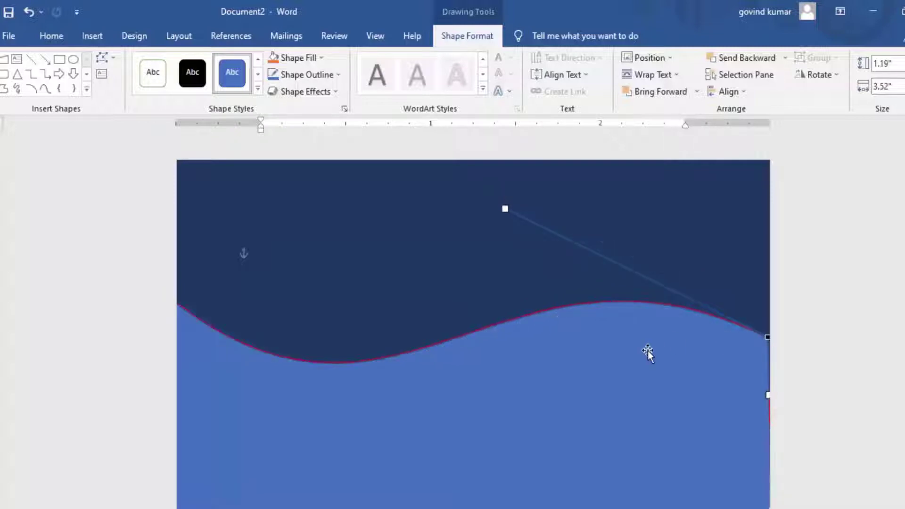
left_click(627, 282)
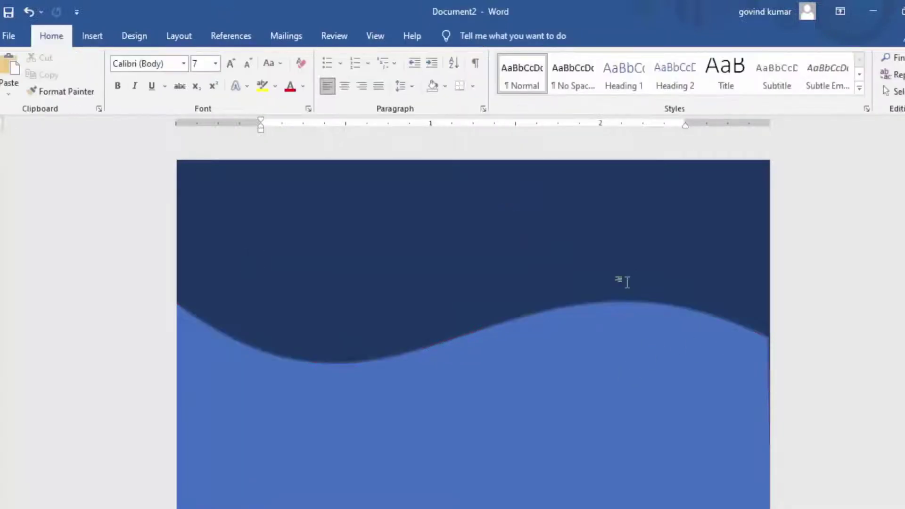
left_click(579, 329)
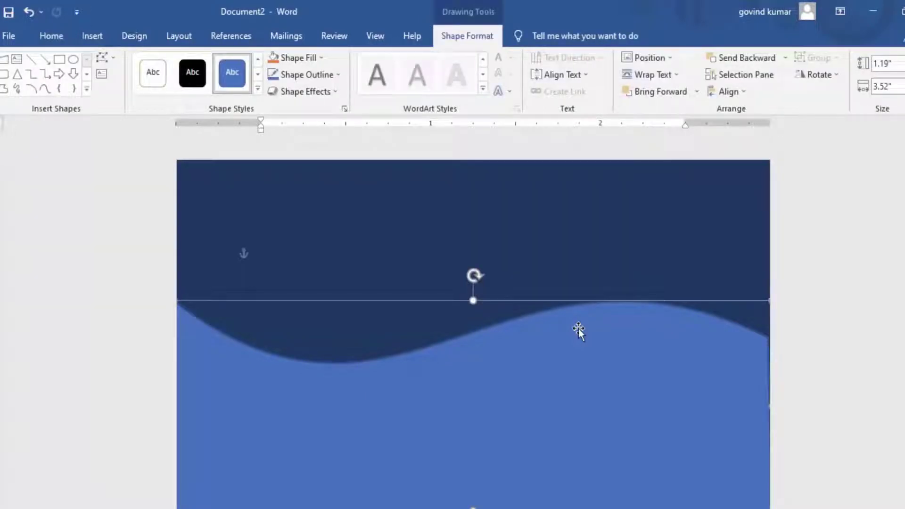
- Raise the wave, duplicate it, and place the copy slightly lower, overlapping the first
left_click_drag(578, 329, 577, 283)
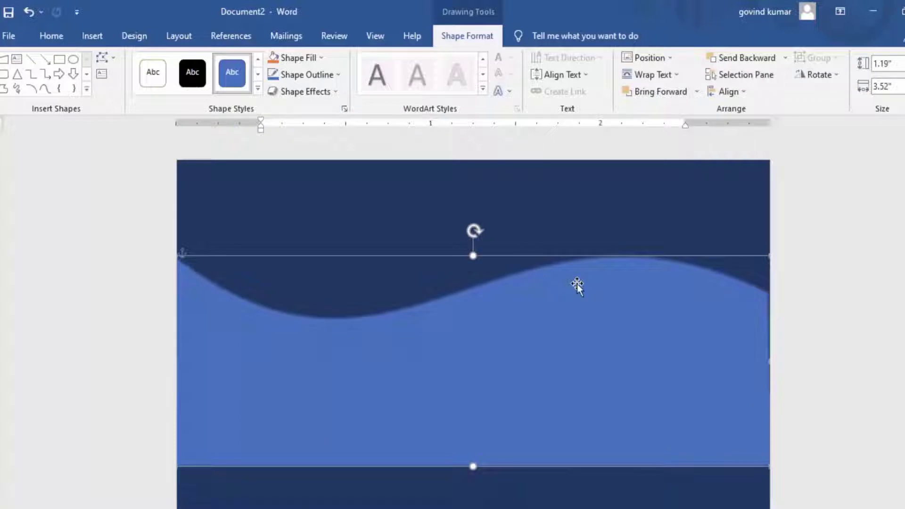
key("ctrl+v")
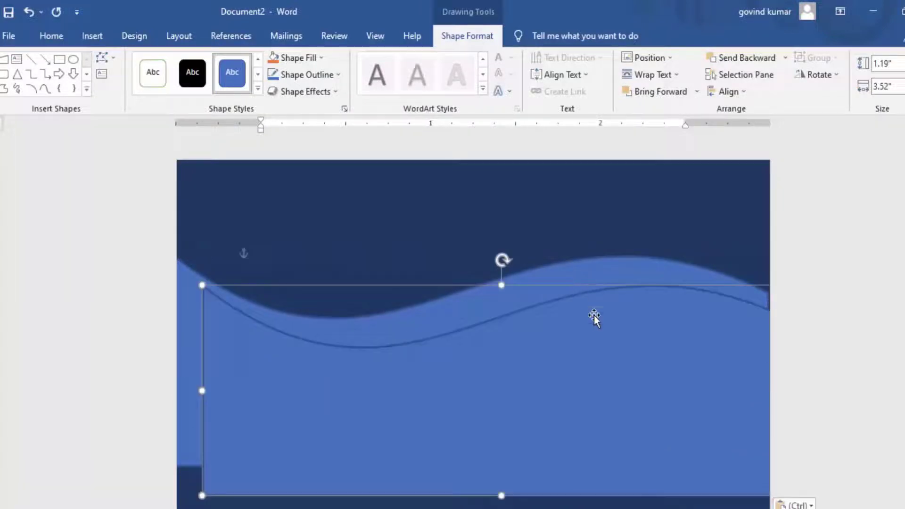
mouse_move(611, 353)
left_mouse_down()
mouse_move(596, 282)
mouse_move(615, 396)
left_mouse_up()
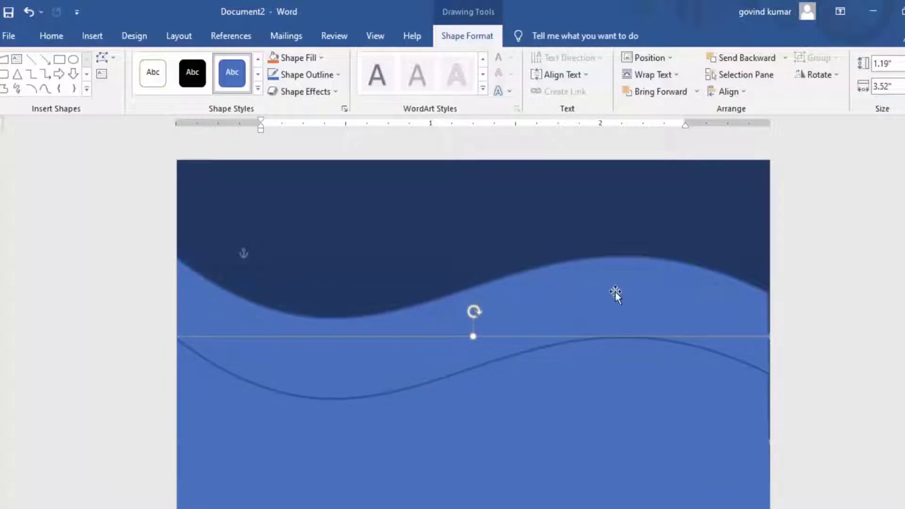
left_click_drag(615, 292, 617, 326)
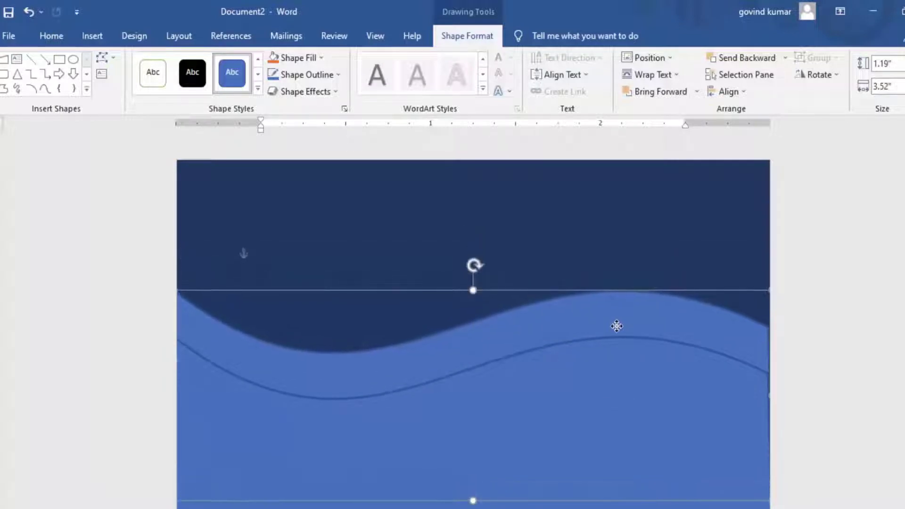
key("Down")
key("Down")
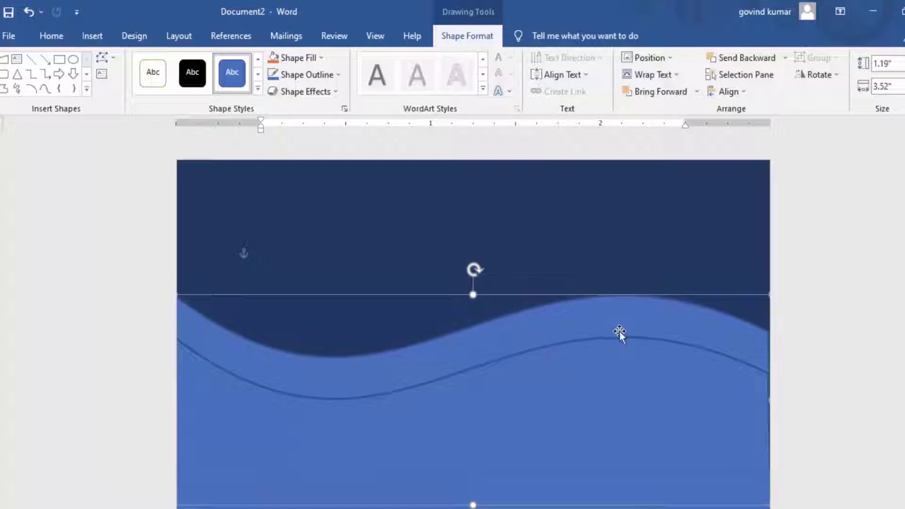
key("ctrl+z")
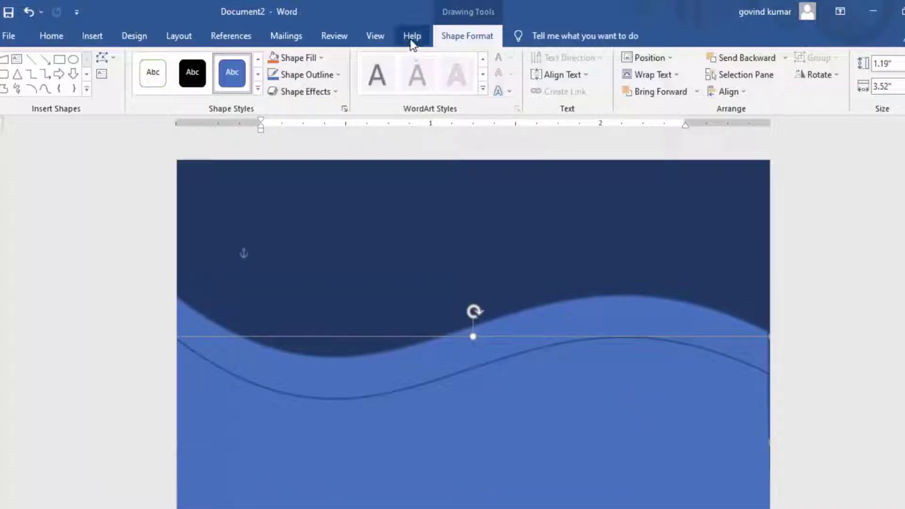
left_click(336, 78)
- Remove the lower wave's outline and fill it dark red
left_click(321, 205)
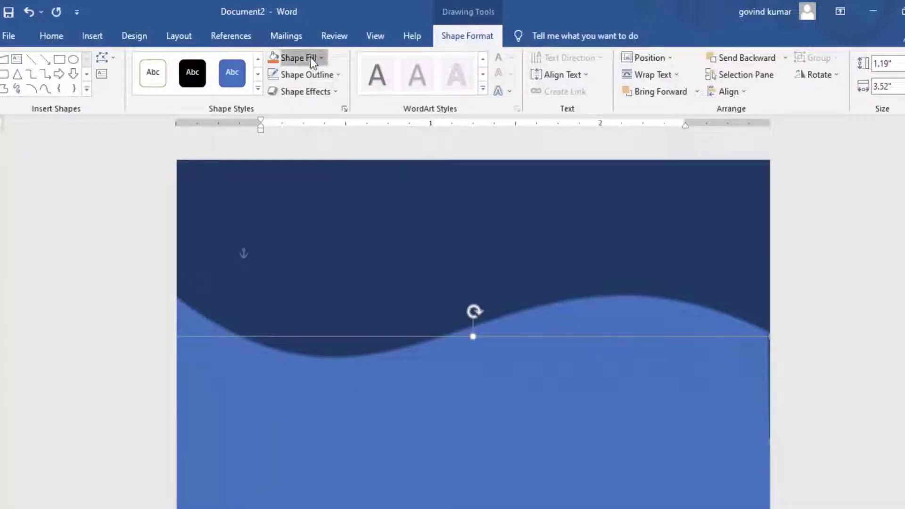
left_click(298, 58)
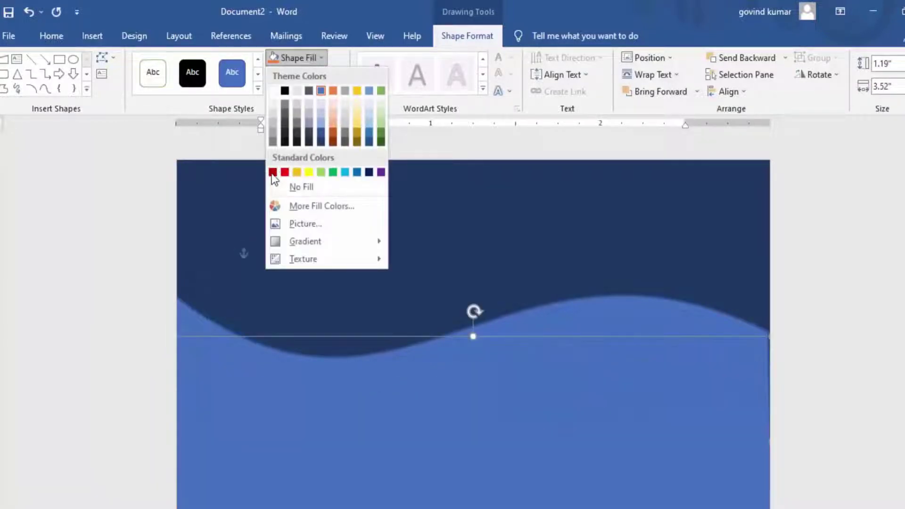
left_click(274, 172)
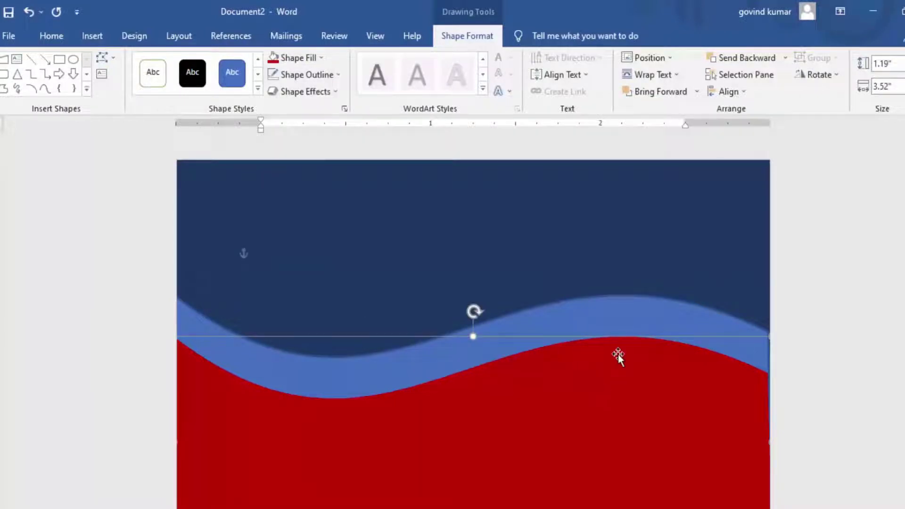
- Make the middle wave white with no outline
left_click(609, 320)
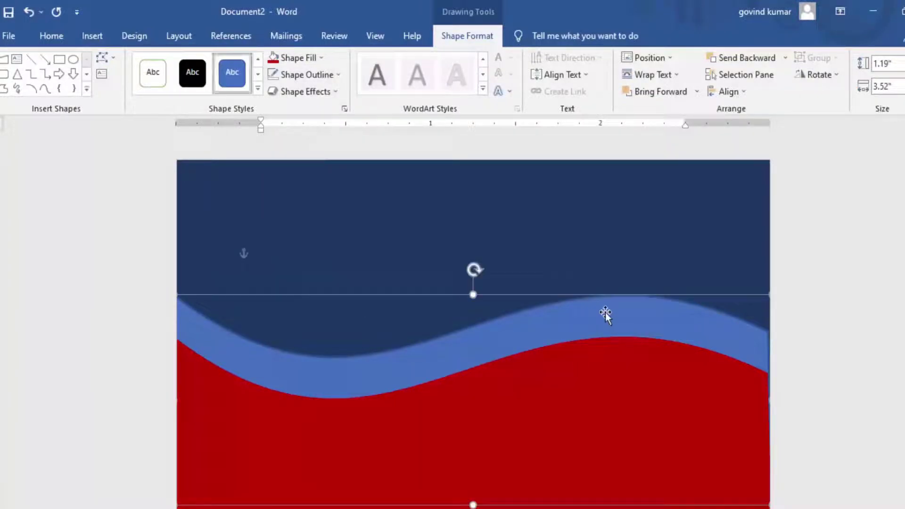
left_click(319, 58)
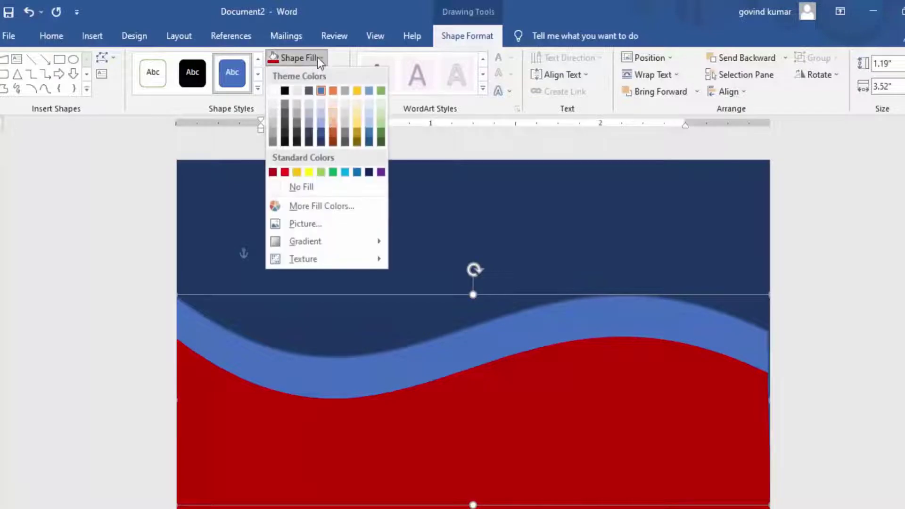
left_click(275, 92)
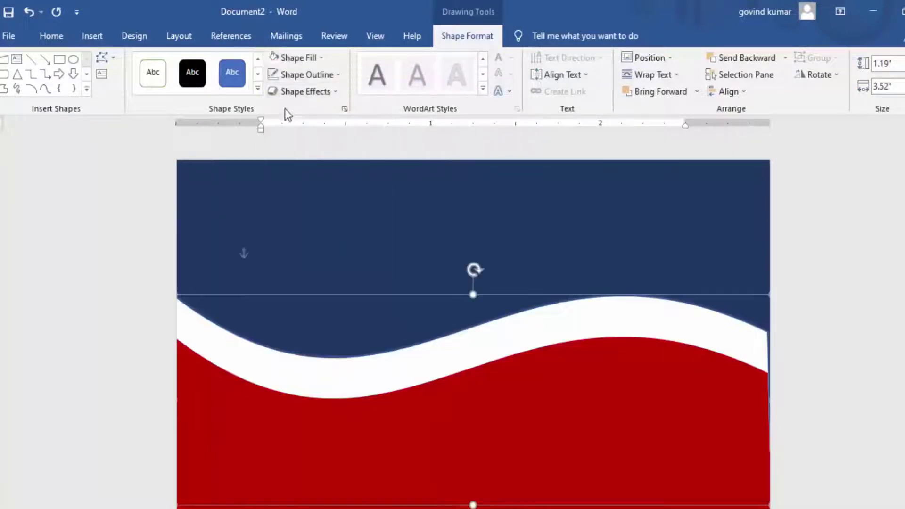
left_click(317, 78)
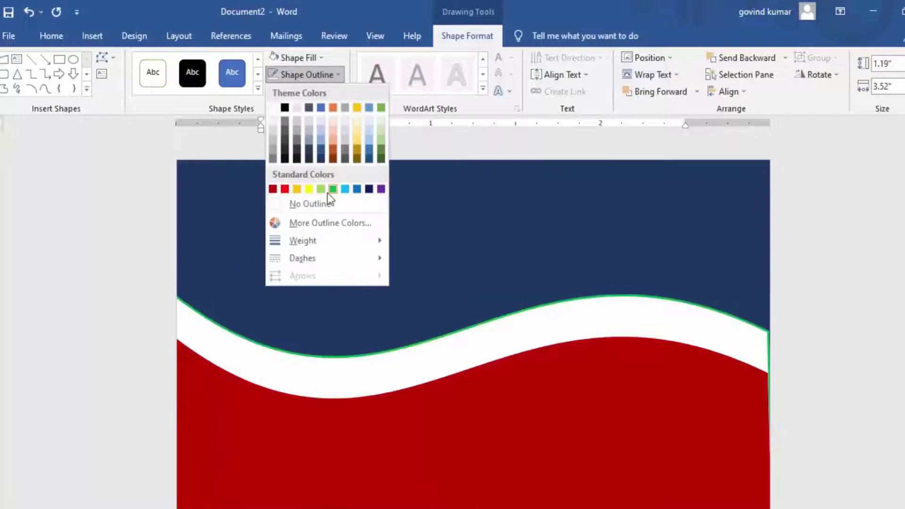
left_click(348, 208)
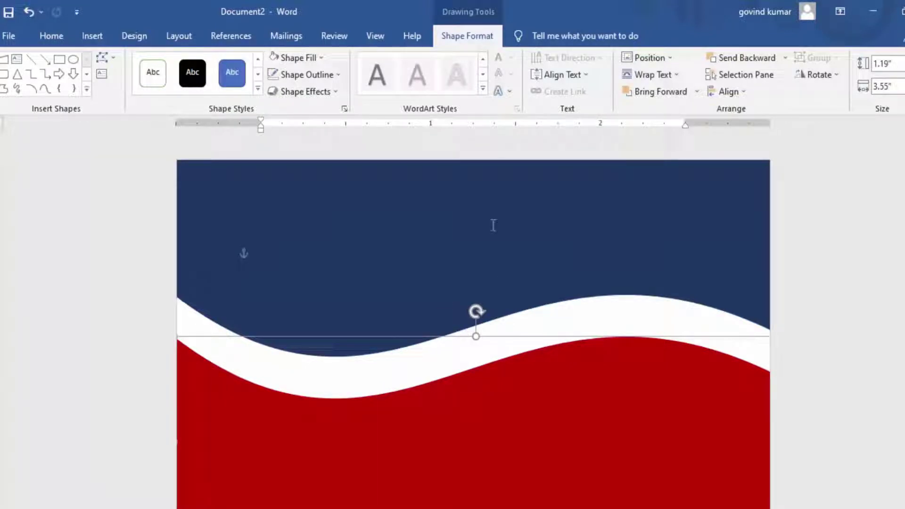
- Draw a text box across the card's top and type GOVIND MOTOWORLD
left_click(478, 226)
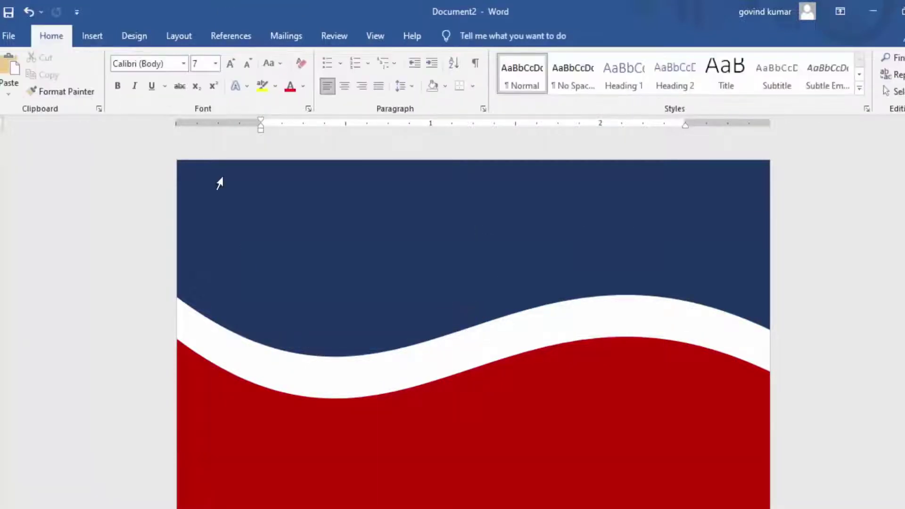
left_click(98, 41)
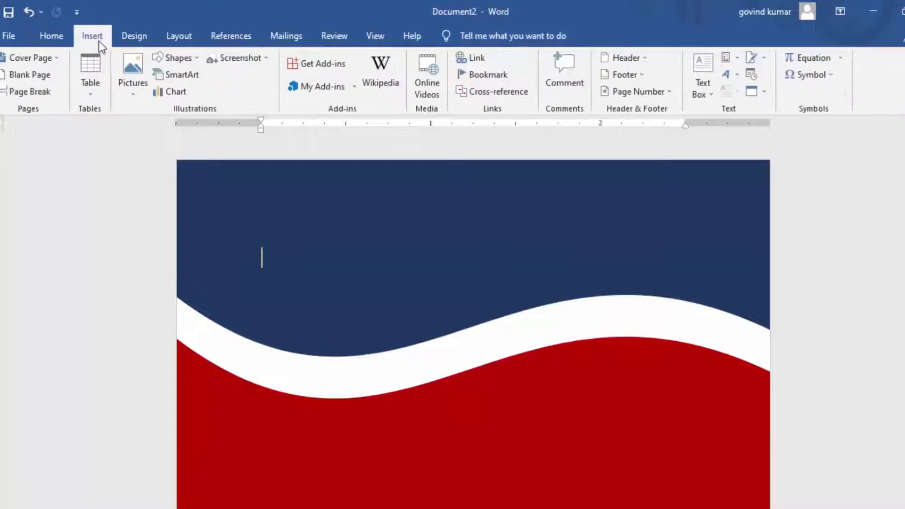
left_click(178, 58)
left_click(174, 101)
left_click_drag(187, 166, 607, 240)
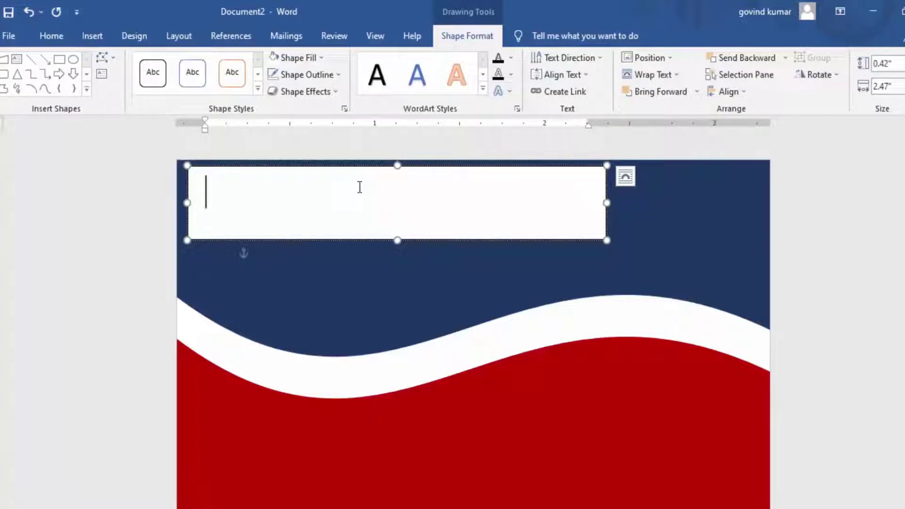
type("GOVIND MOTOWO")
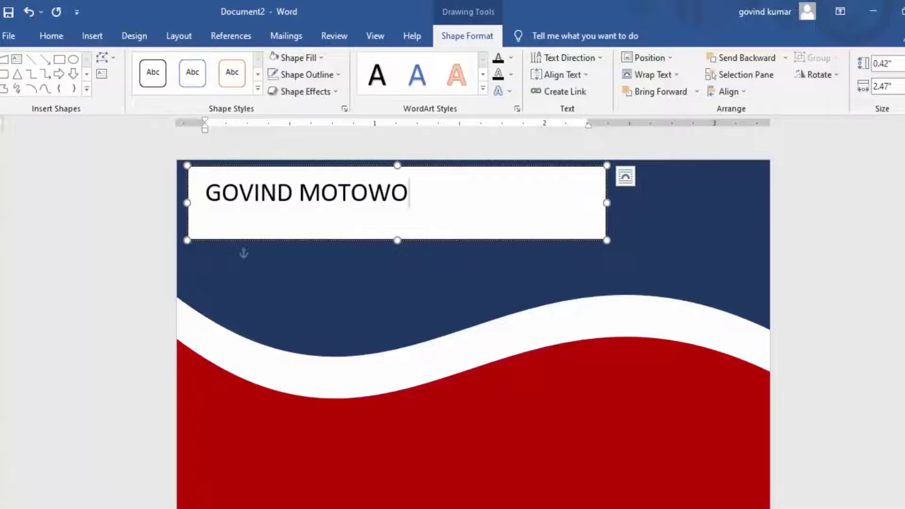
type("RLD")
- Set the title to BatmanForeverAlt at 14 pt and widen the box to fit
triple_click(256, 190)
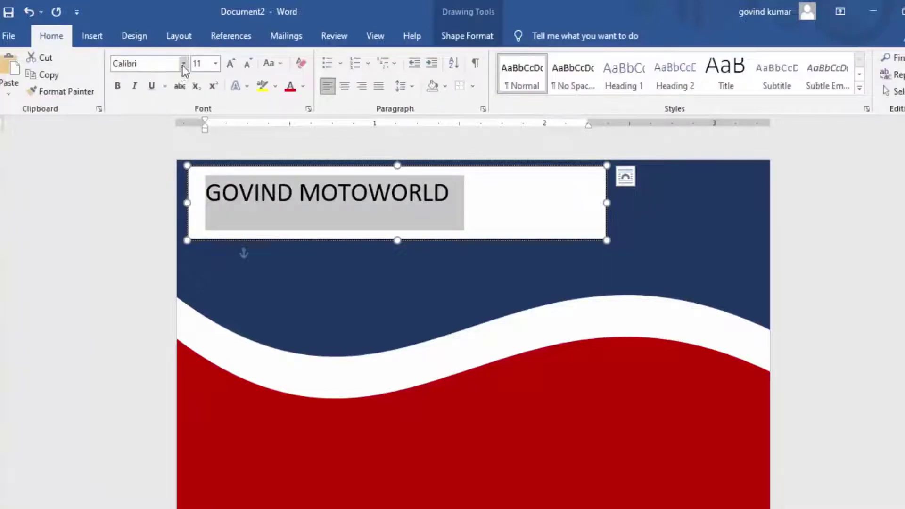
left_click(183, 65)
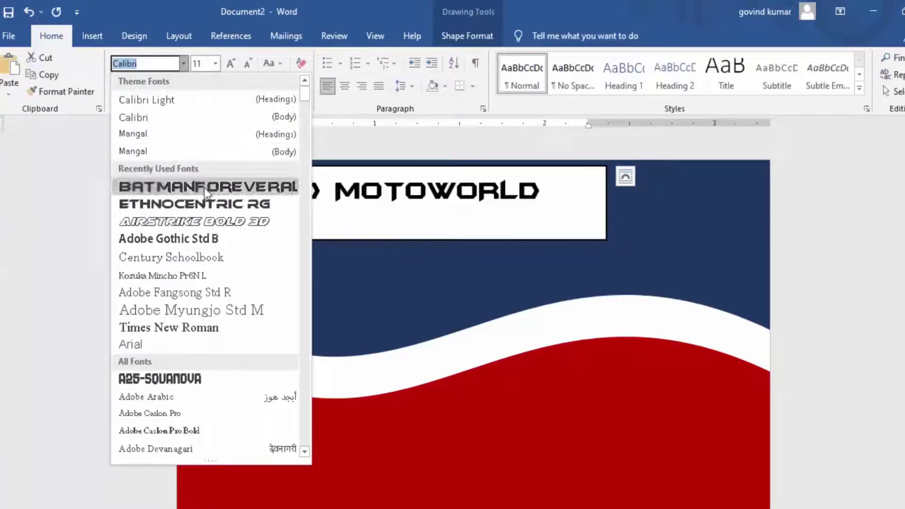
left_click(198, 186)
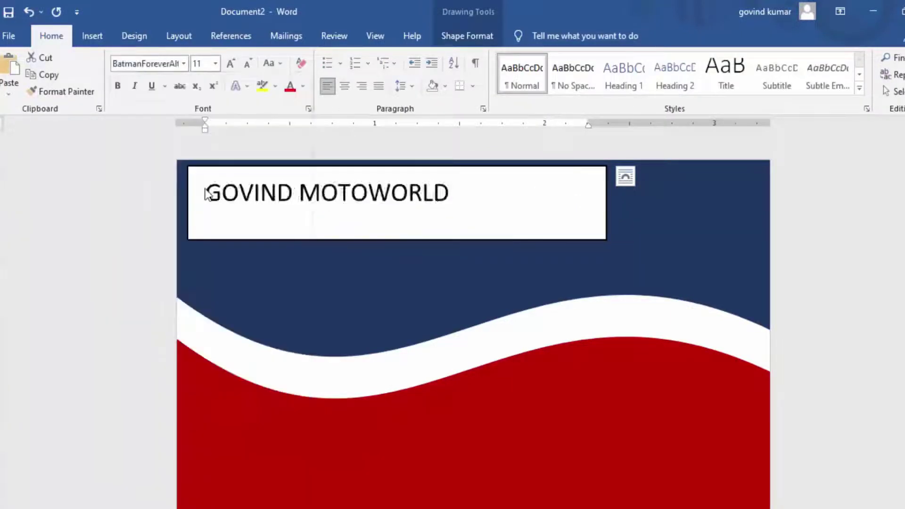
left_click(232, 63)
left_click(235, 63)
left_click_drag(607, 203, 660, 199)
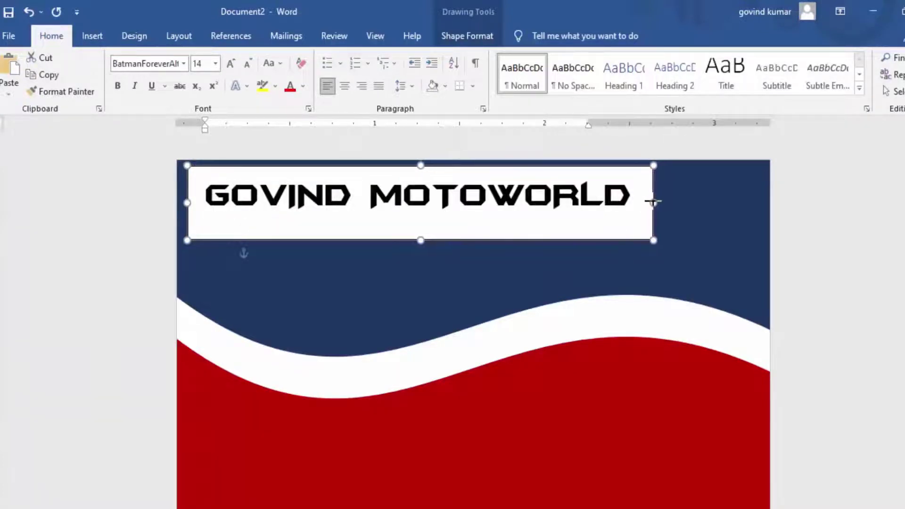
left_click_drag(660, 199, 653, 202)
- Give the title text box no outline and no fill
left_click(481, 43)
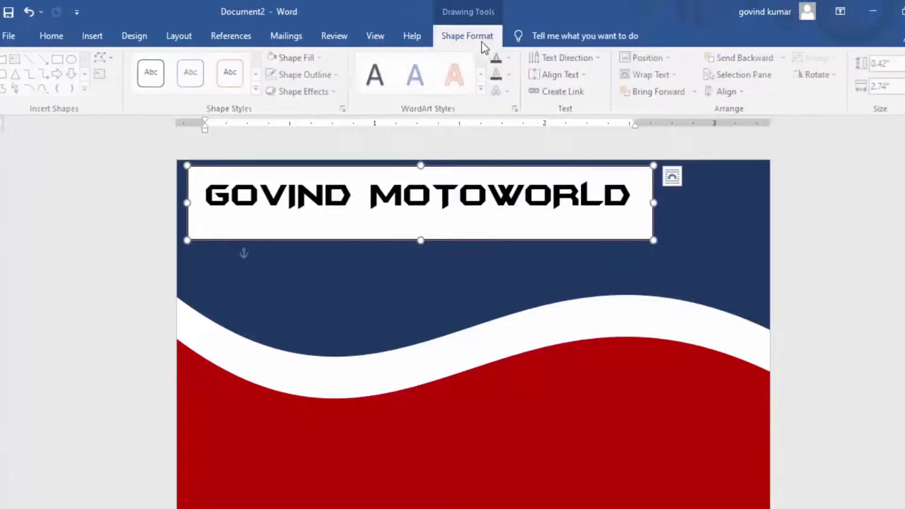
left_click(293, 75)
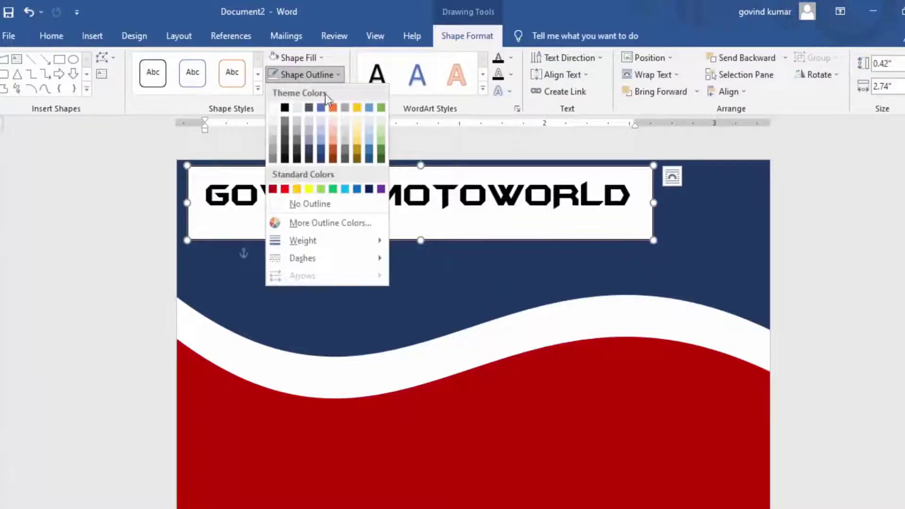
left_click(351, 205)
left_click(311, 58)
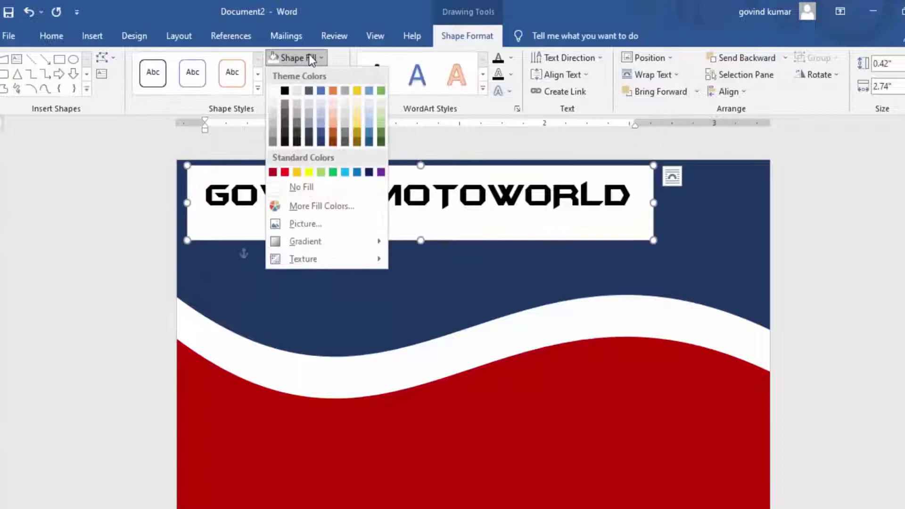
left_click(326, 190)
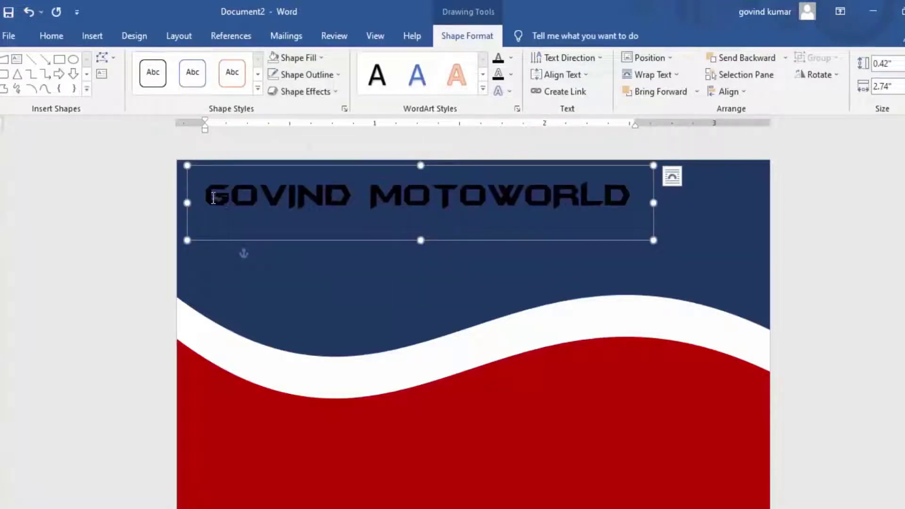
- Make the GOVIND MOTOWORLD text white and shift the box slightly left
left_click_drag(213, 198, 575, 199)
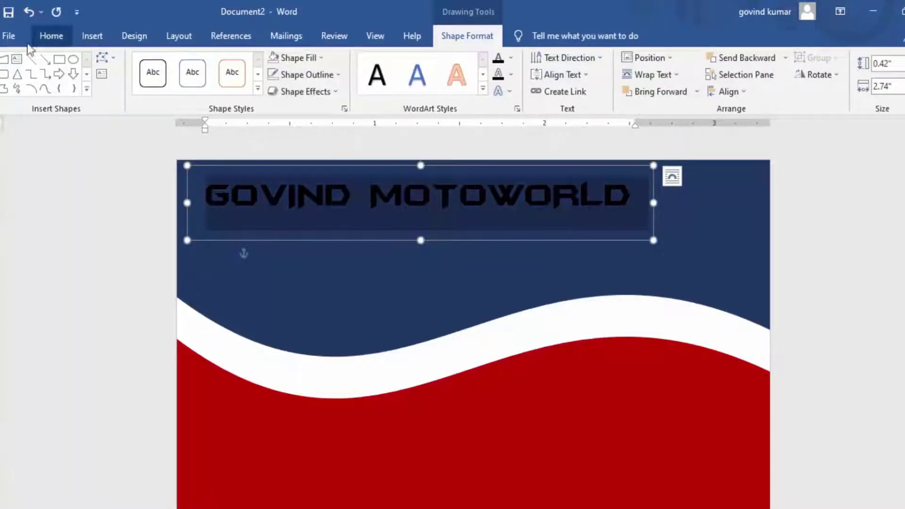
left_click(52, 35)
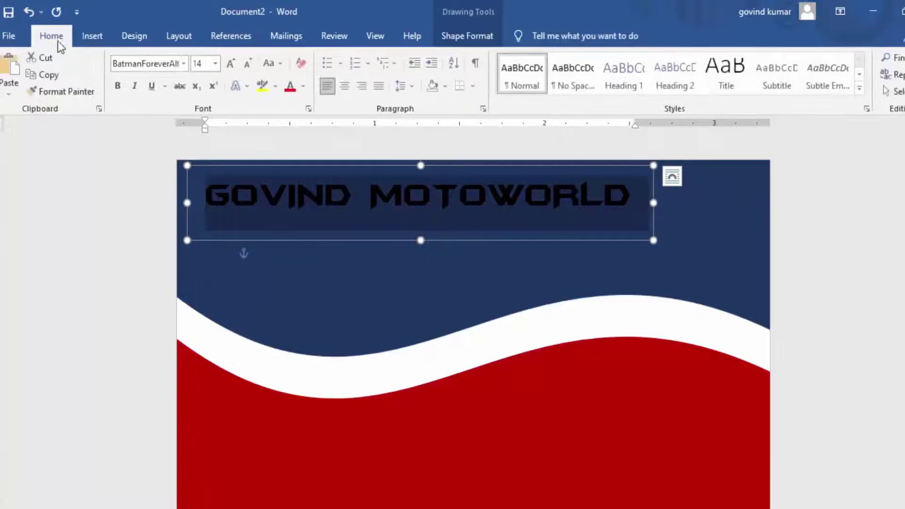
left_click(303, 86)
left_click(291, 137)
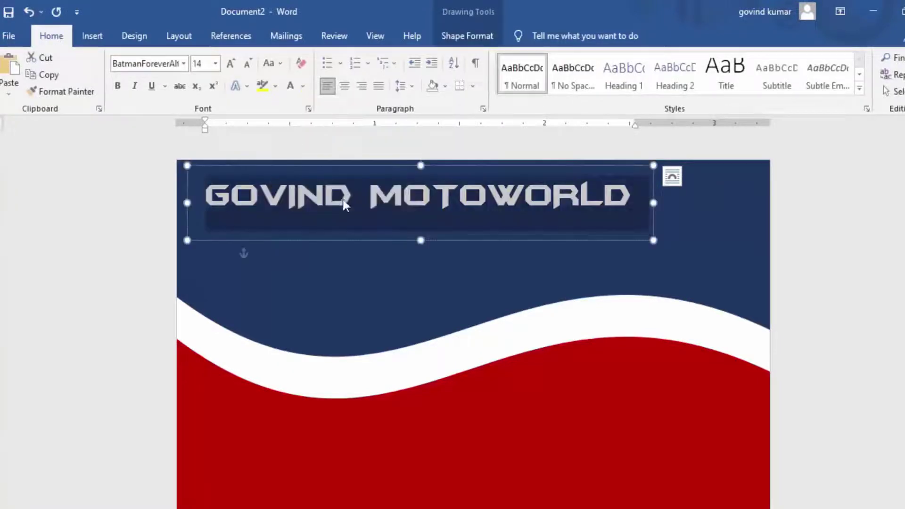
left_click(694, 195)
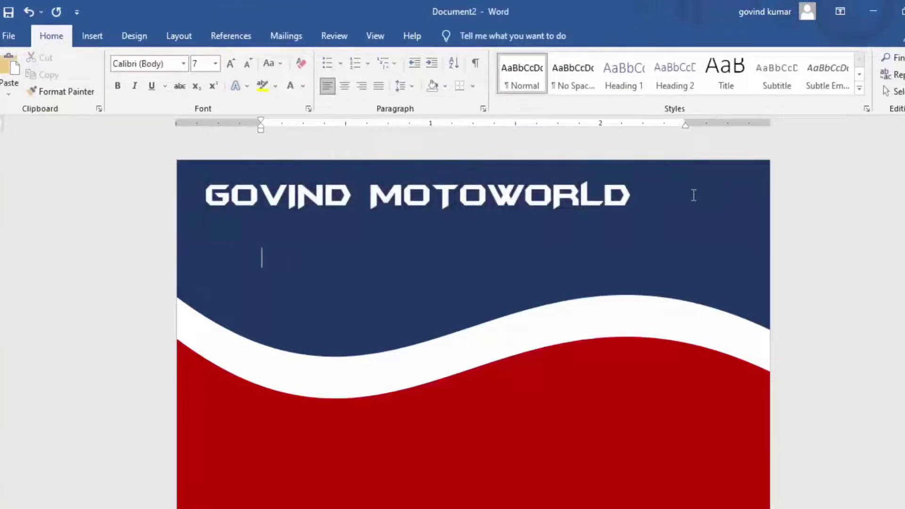
left_click(528, 193)
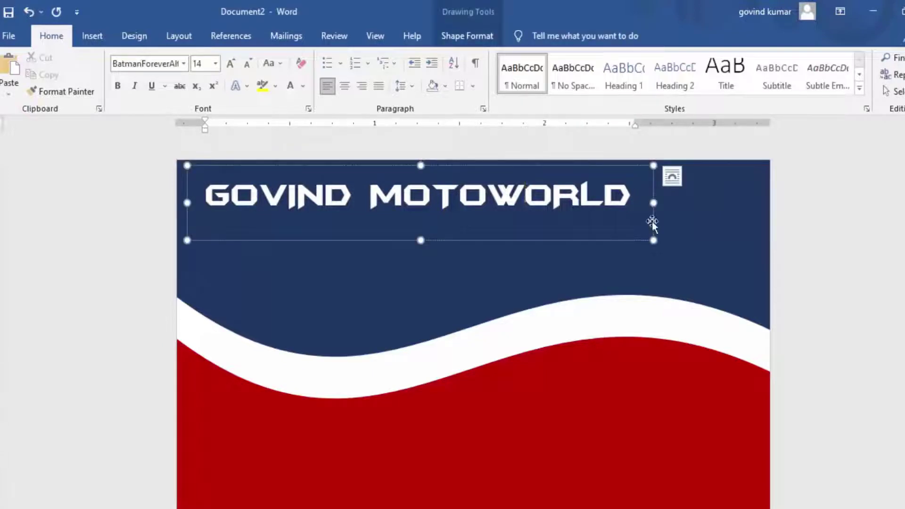
left_click_drag(653, 221, 641, 218)
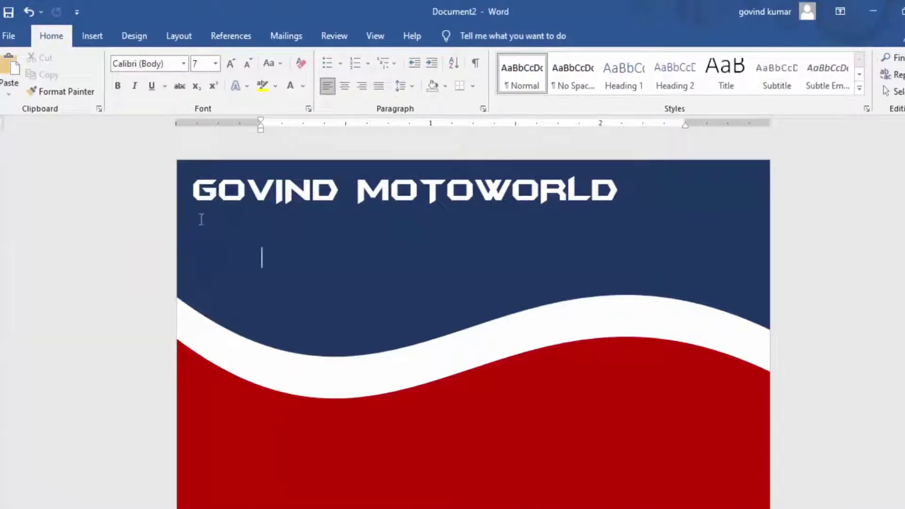
- Draw a text box below the title and type the founder's name and title
left_click(93, 35)
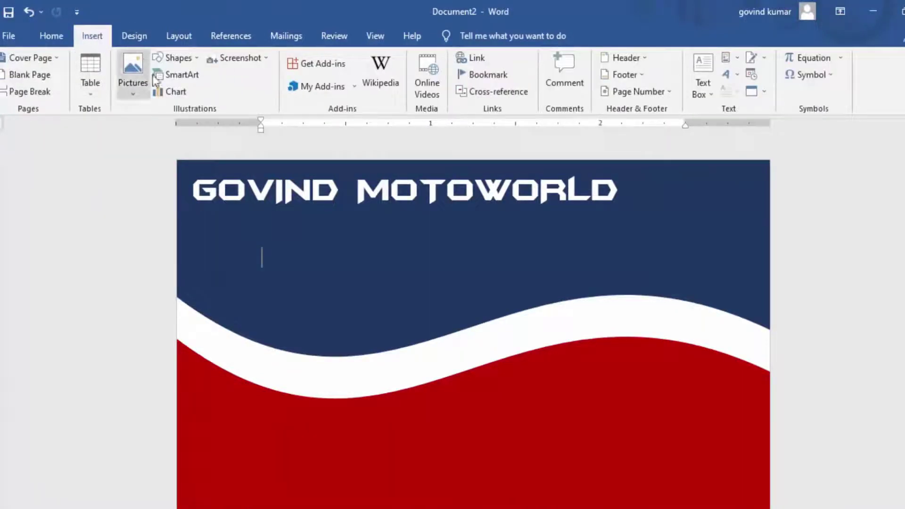
left_click(178, 57)
left_click(171, 98)
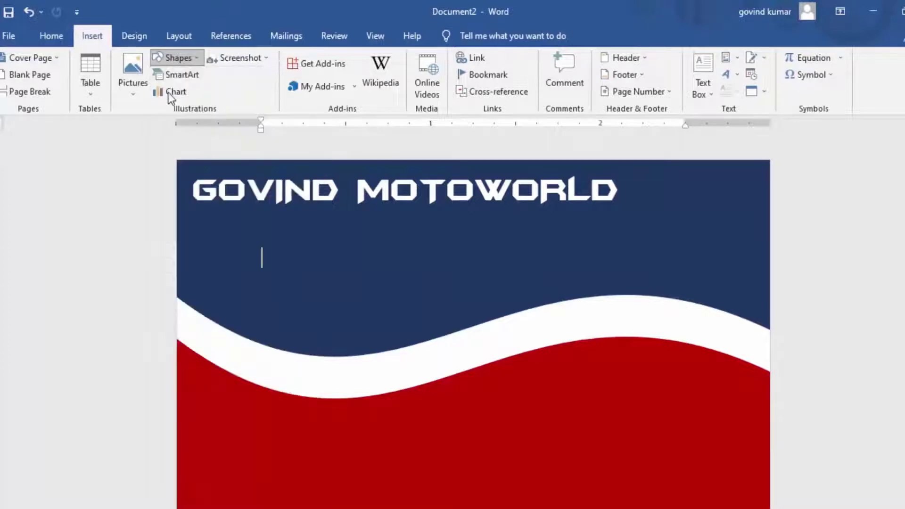
left_click_drag(194, 216, 606, 260)
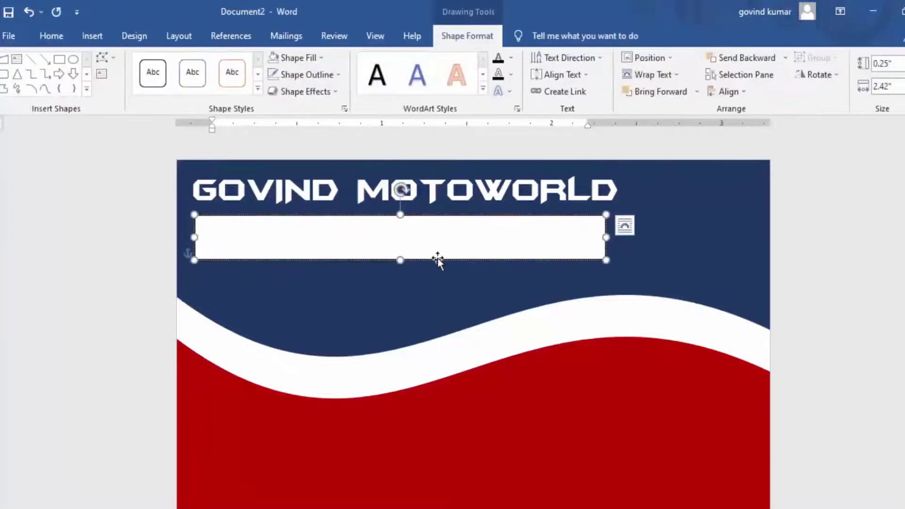
left_click_drag(401, 260, 409, 296)
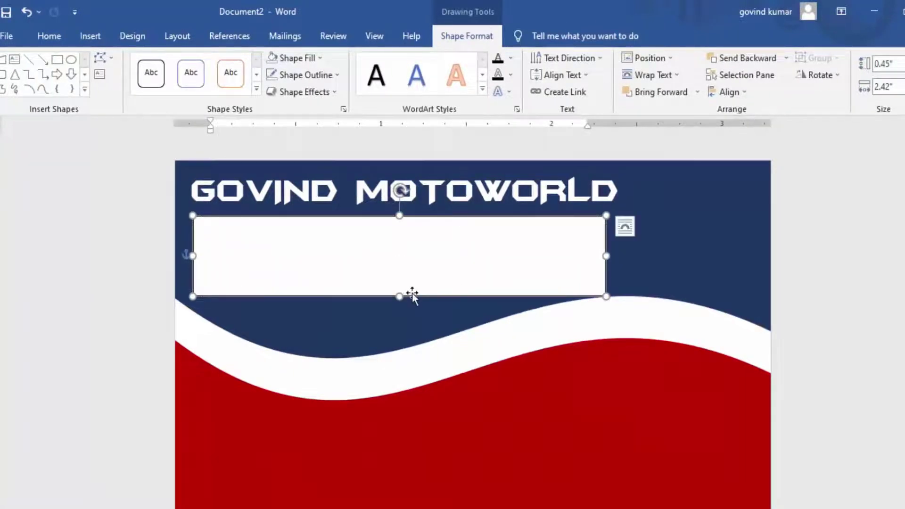
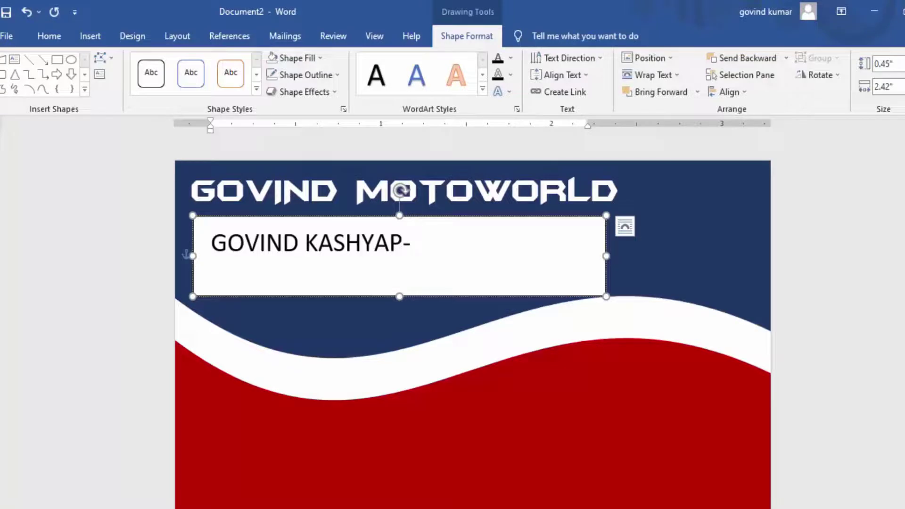
type(" FOUNDER")
- Set the founder line to Ethnocentric, two sizes smaller
mouse_move(537, 283)
left_mouse_down()
mouse_move(304, 236)
mouse_move(211, 233)
left_mouse_up()
left_click(49, 37)
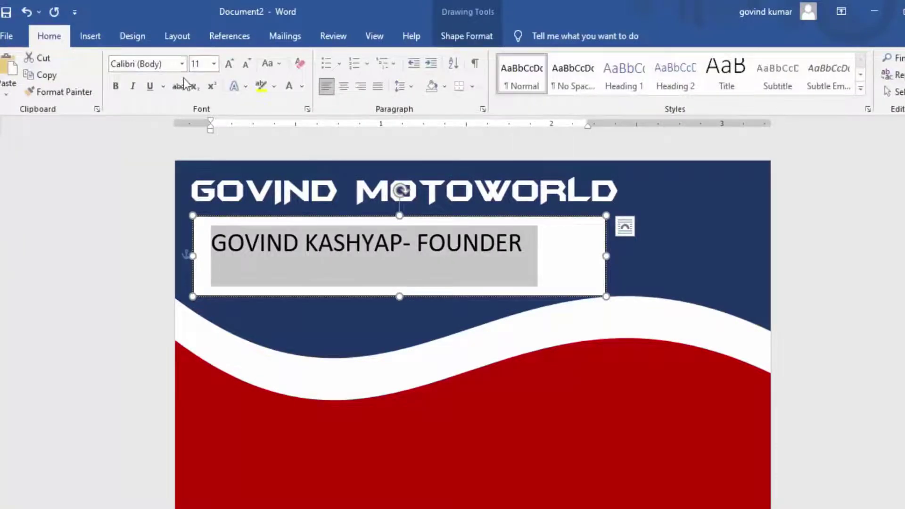
left_click(183, 65)
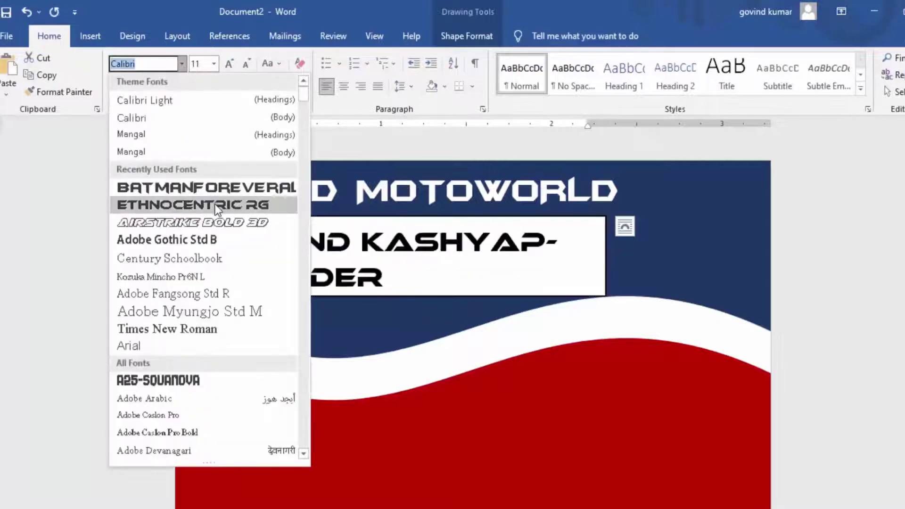
left_click(215, 205)
left_click(248, 64)
left_click(248, 64)
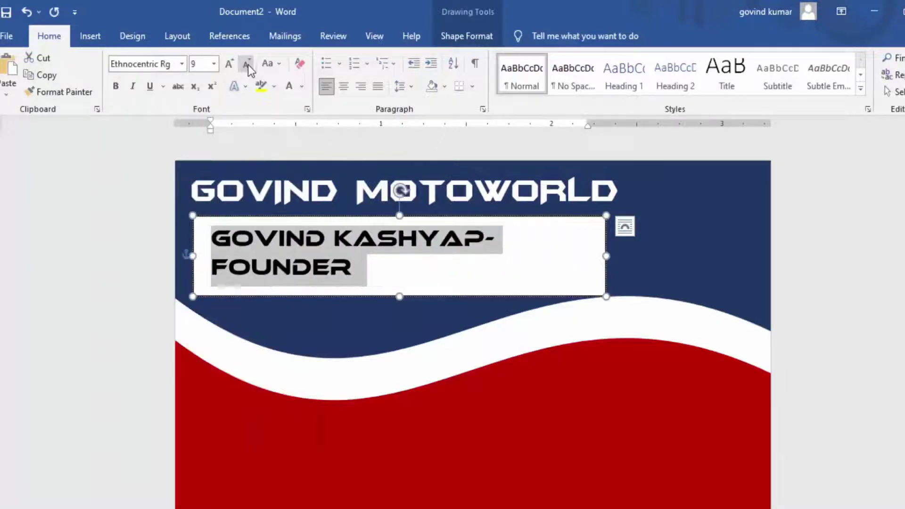
left_click(248, 64)
- Remove the founder text box's outline and fill
left_click(467, 36)
left_click(306, 75)
left_click(306, 204)
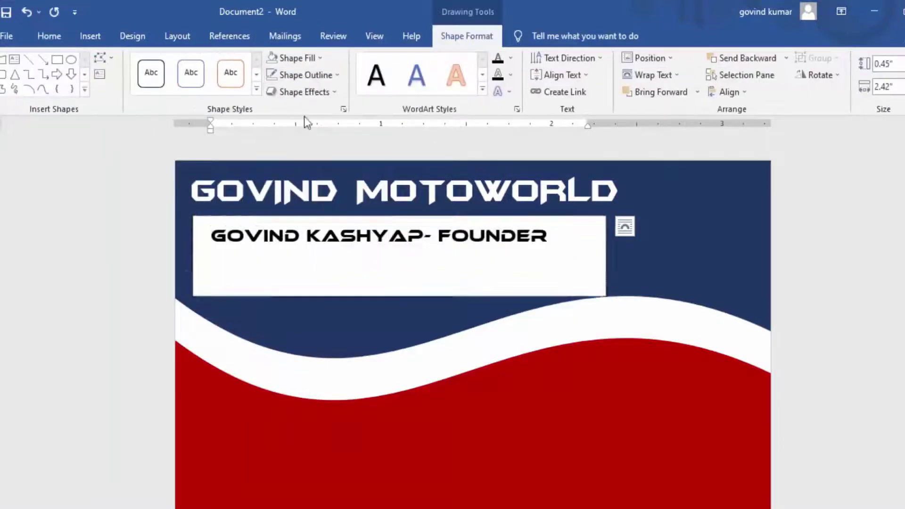
left_click(299, 59)
left_click(307, 185)
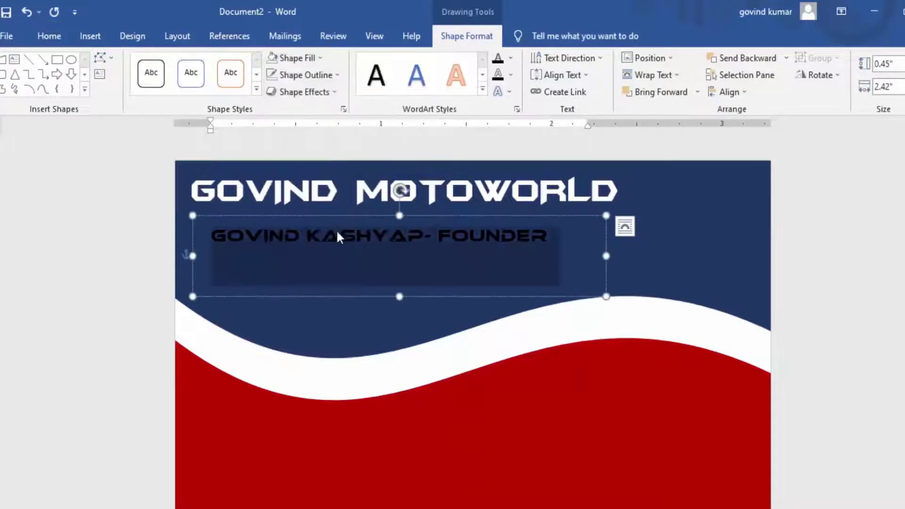
- Colour the founder line yellow and fit the box just under the heading
left_click(49, 36)
left_click(302, 87)
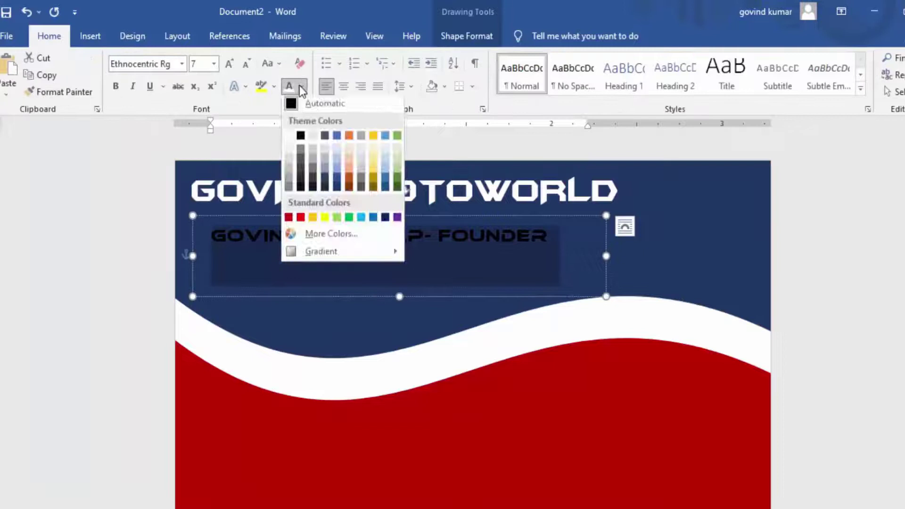
left_click(324, 217)
left_click_drag(402, 300, 400, 257)
left_click_drag(507, 260, 492, 245)
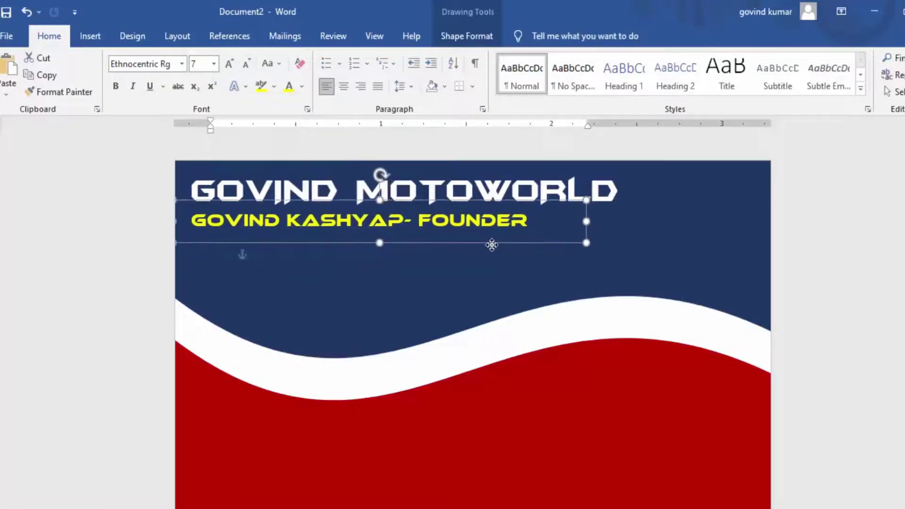
left_click(487, 261)
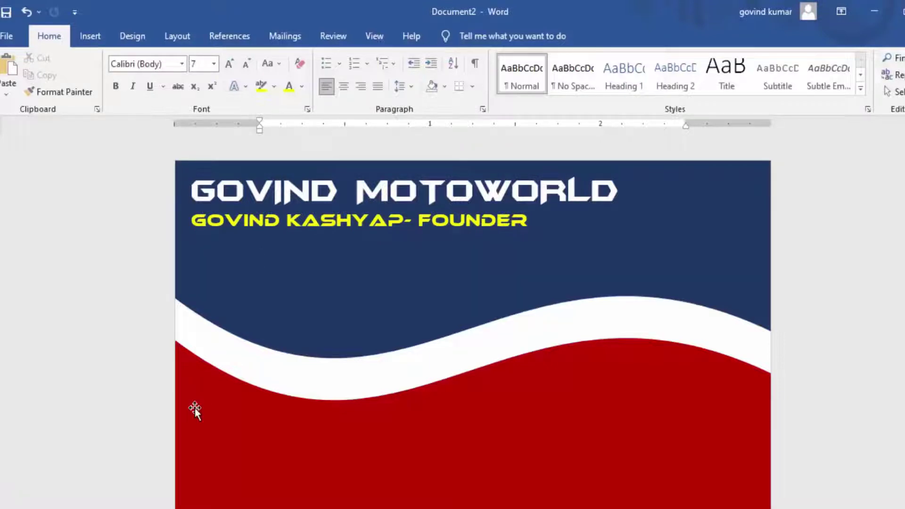
- Draw a small oval on the red area at lower left and fill it dark blue
left_click(89, 37)
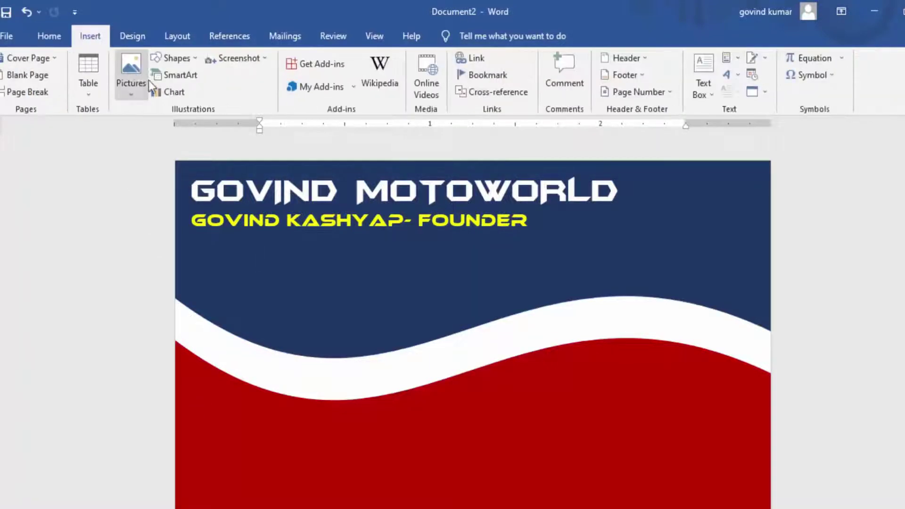
left_click(175, 58)
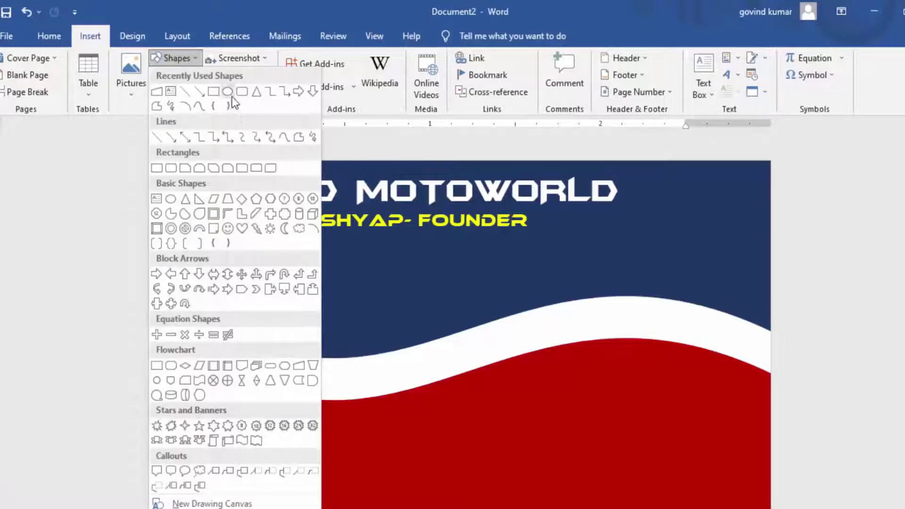
left_click(228, 91)
mouse_move(195, 399)
left_mouse_down()
mouse_move(233, 438)
mouse_move(200, 414)
left_mouse_up()
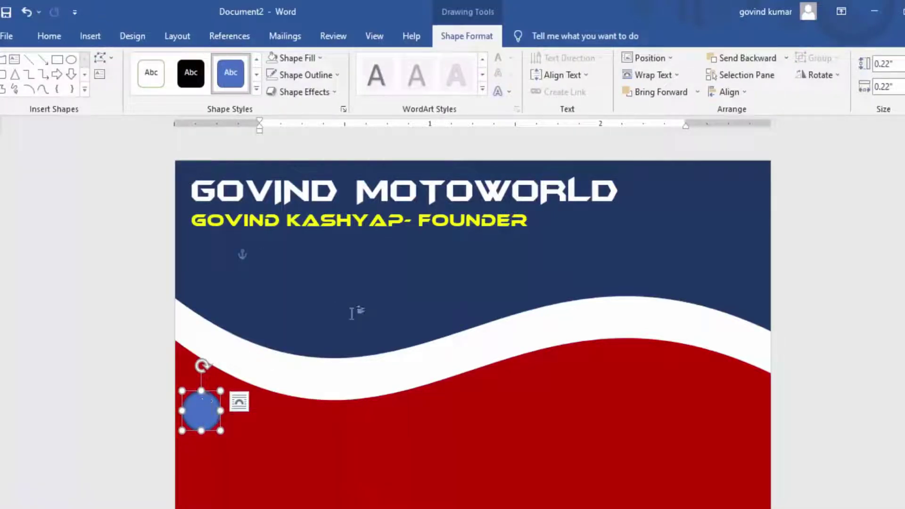
left_click(296, 79)
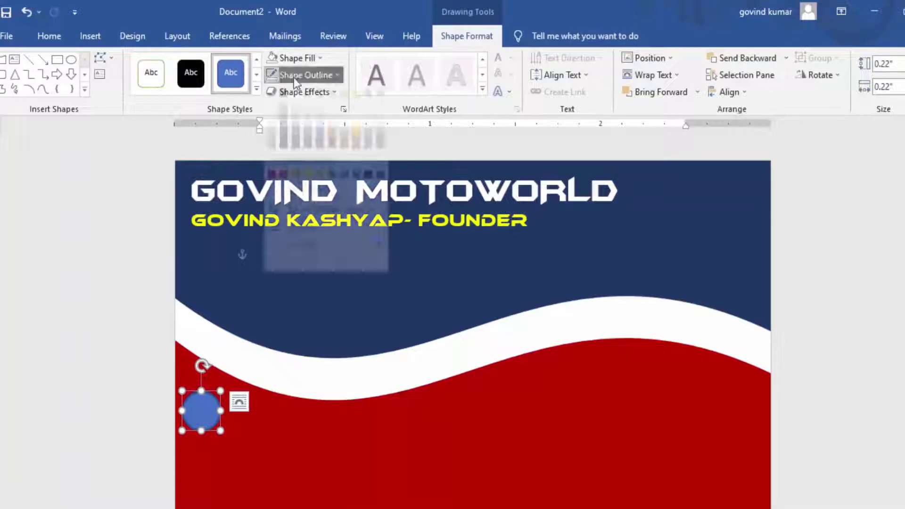
left_click(298, 59)
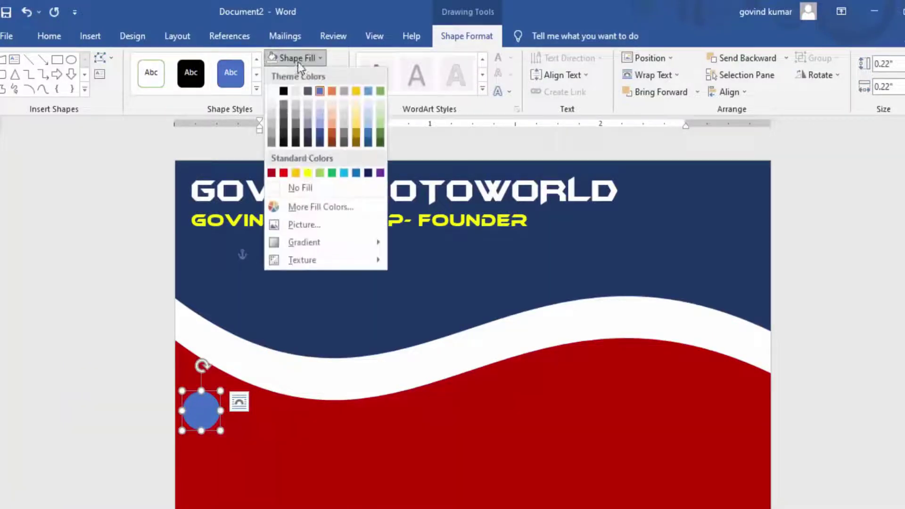
left_click(320, 142)
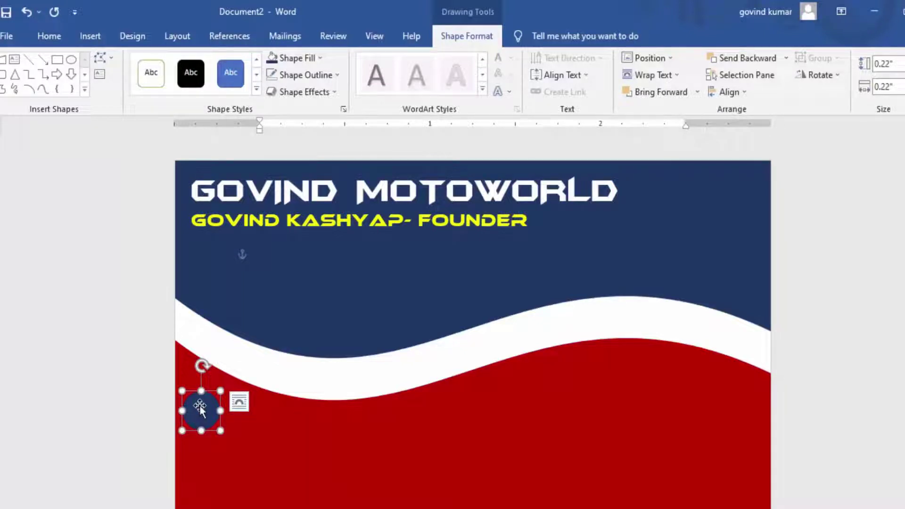
left_click(89, 36)
left_click(128, 77)
- Insert Phone-Icon-Vector-PNG.png in front of text and shrink it onto the circle
left_click(172, 128)
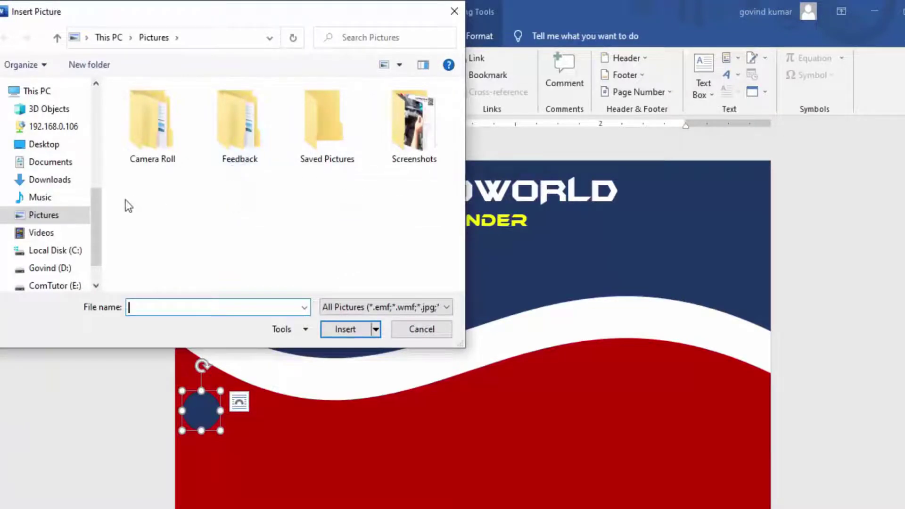
left_click_drag(92, 208, 96, 97)
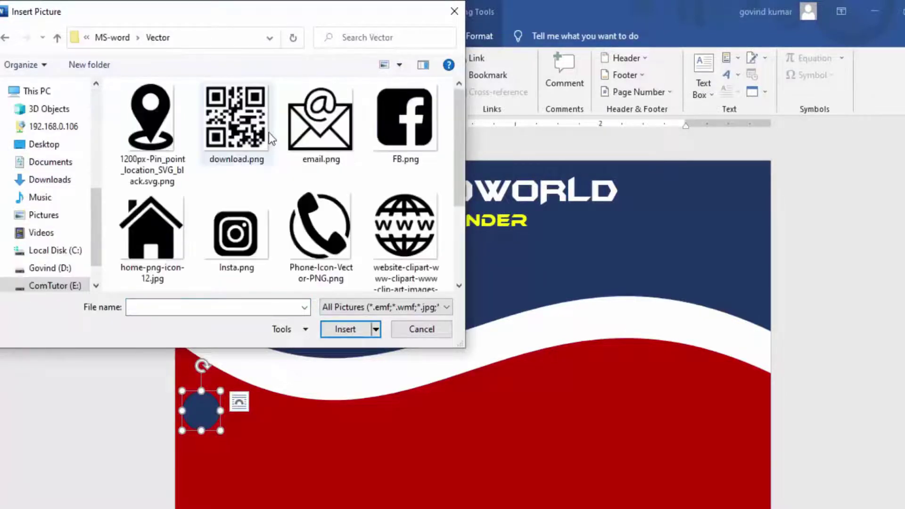
scroll(269, 132, "down", 3)
left_click(313, 127)
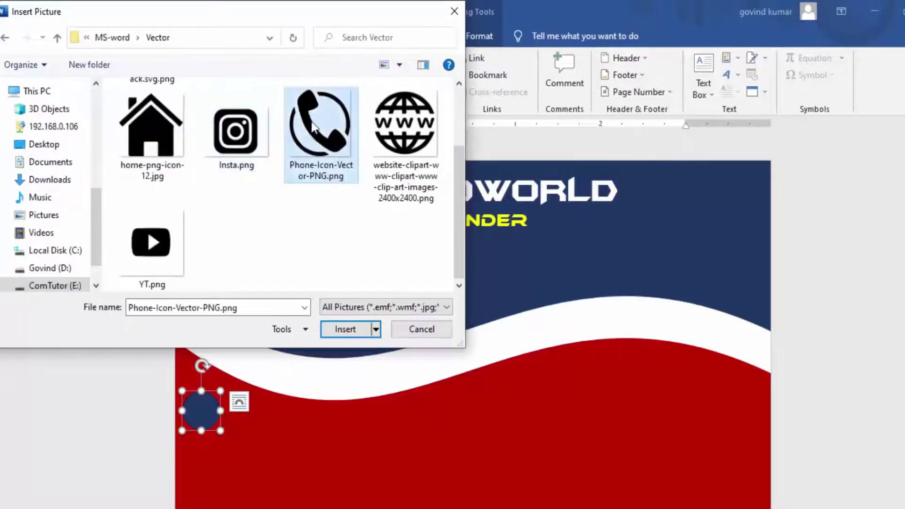
left_click(345, 328)
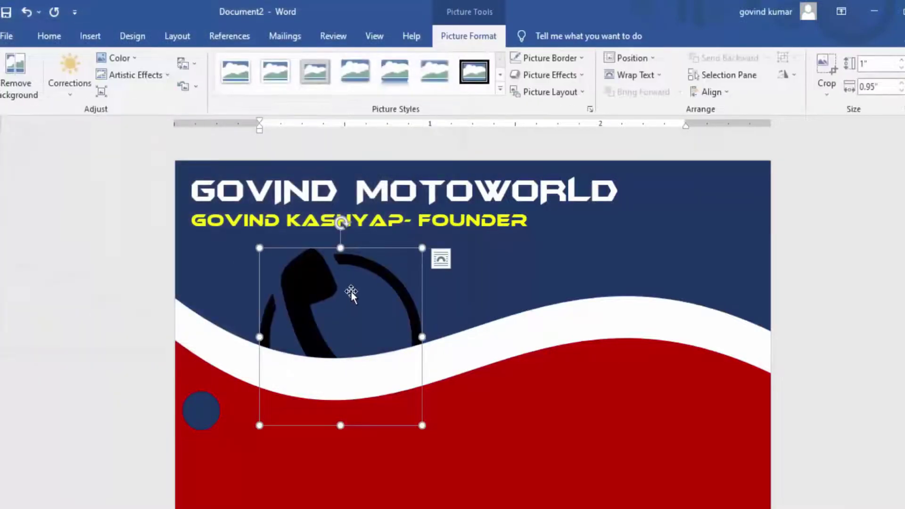
right_click(351, 292)
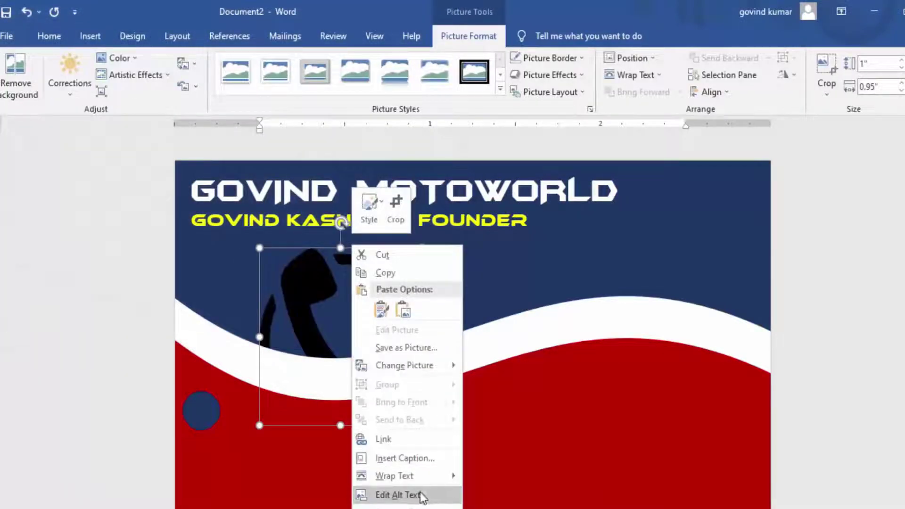
mouse_move(394, 477)
left_click(528, 443)
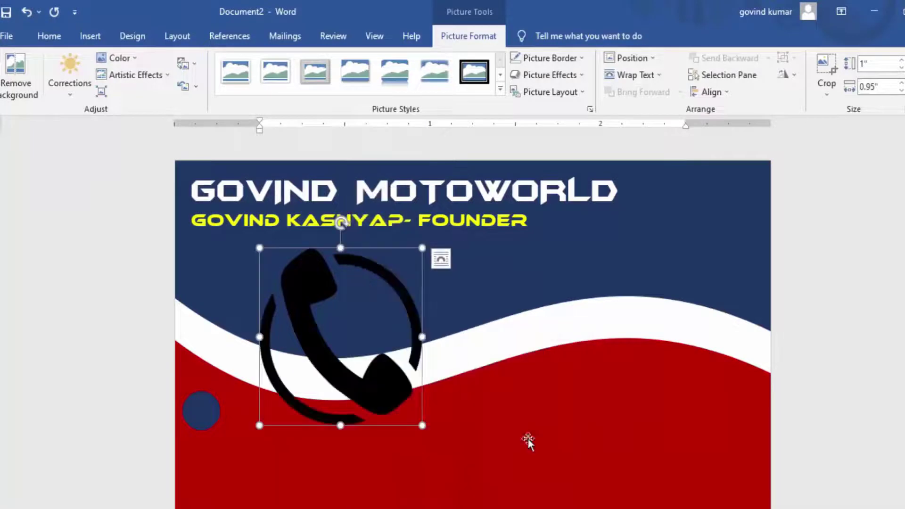
left_click_drag(394, 317, 349, 328)
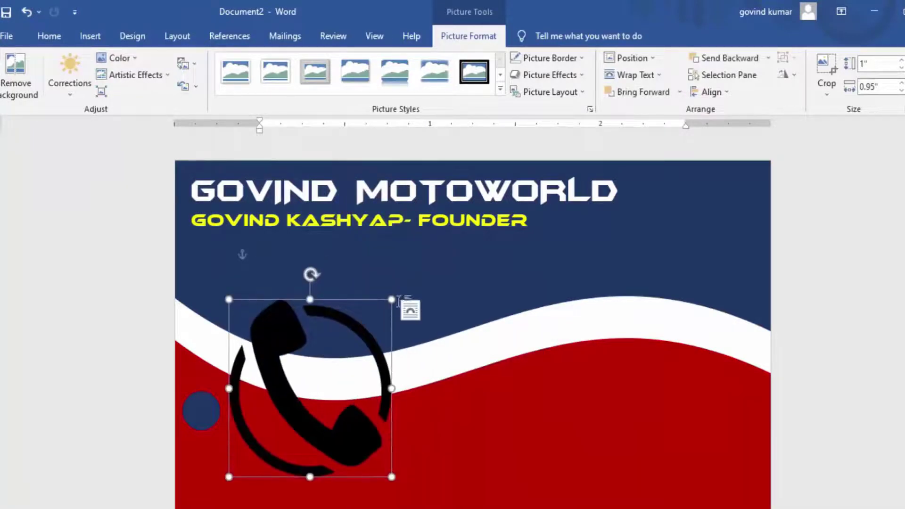
mouse_move(392, 300)
left_mouse_down()
mouse_move(271, 436)
mouse_move(205, 423)
mouse_move(216, 425)
mouse_move(201, 412)
left_mouse_up()
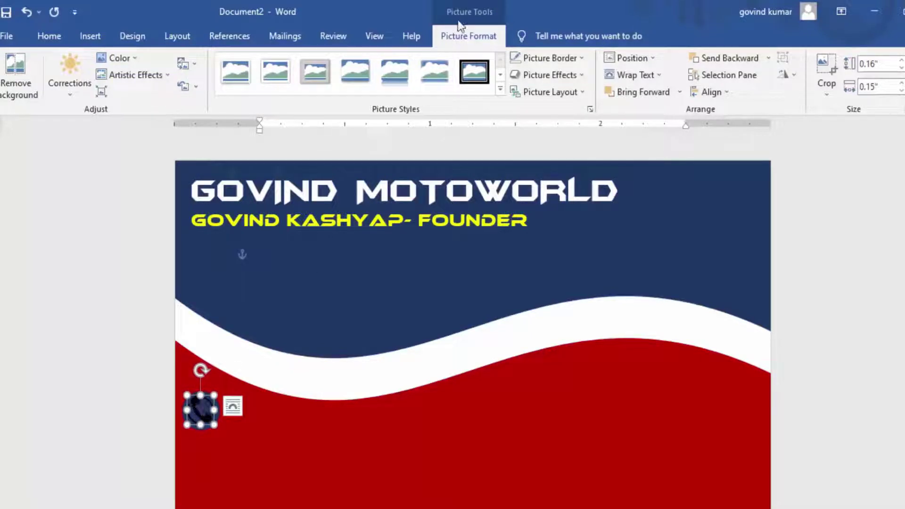
- Recolour the phone icon a washed-out light tone and apply the Photocopy effect
left_click(119, 58)
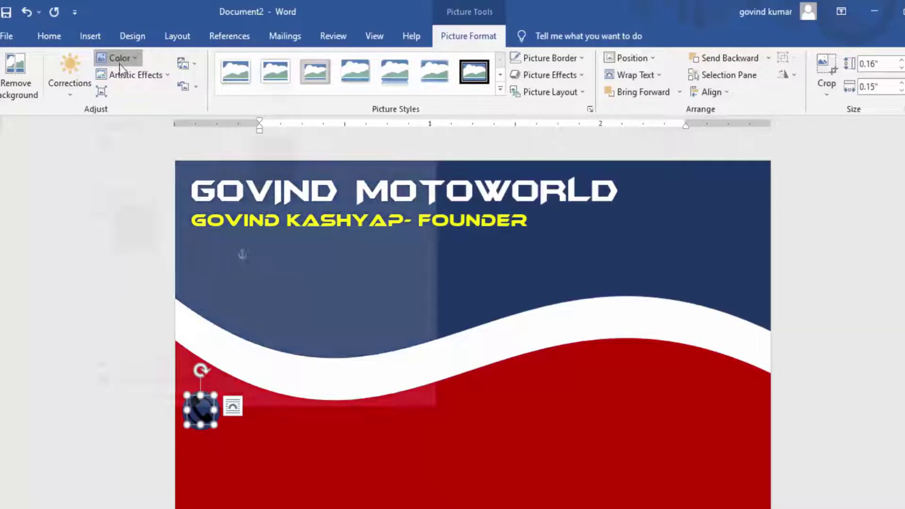
left_click(270, 239)
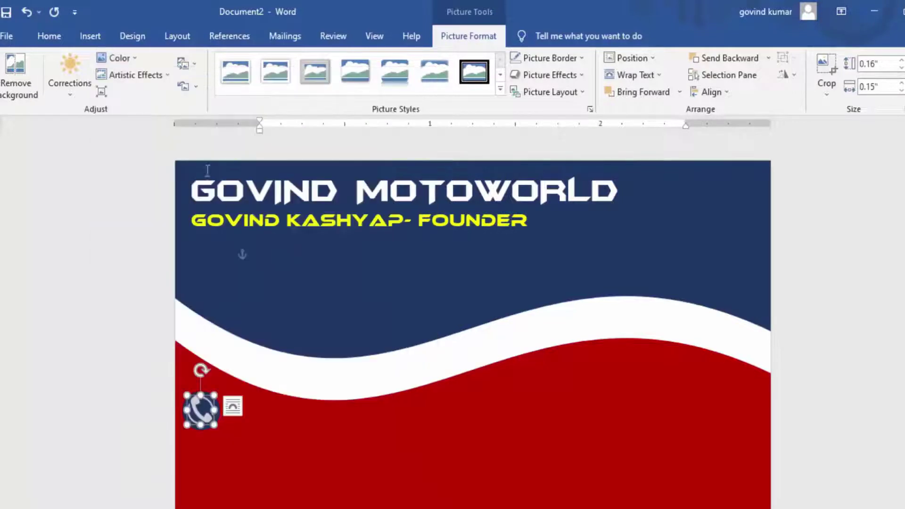
left_click(129, 73)
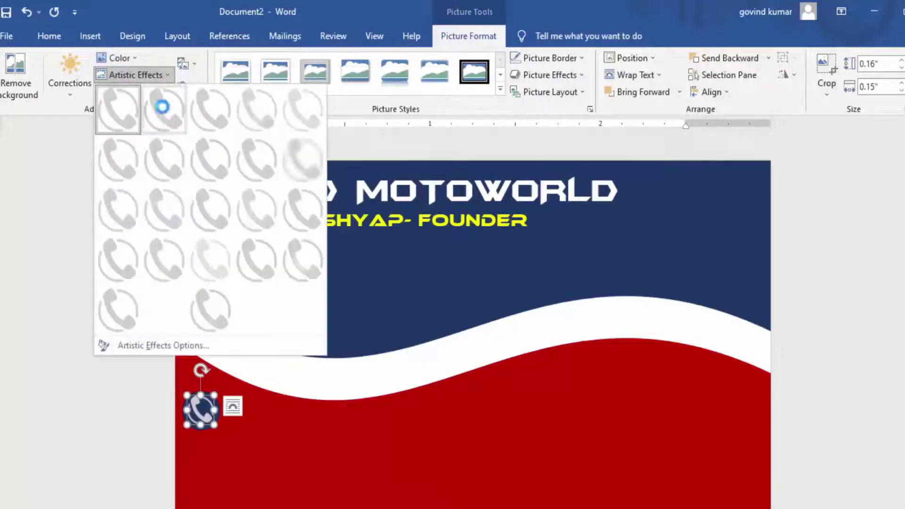
left_click(171, 317)
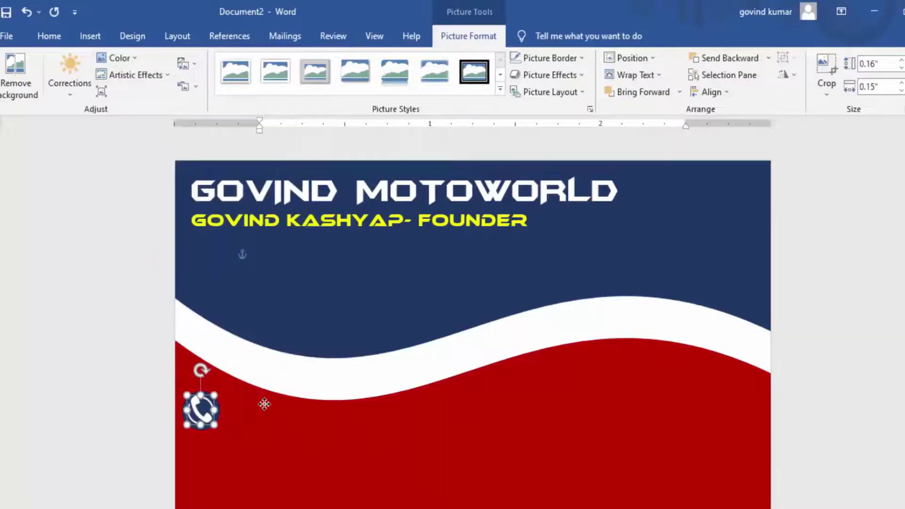
left_click(263, 404)
left_click(195, 410)
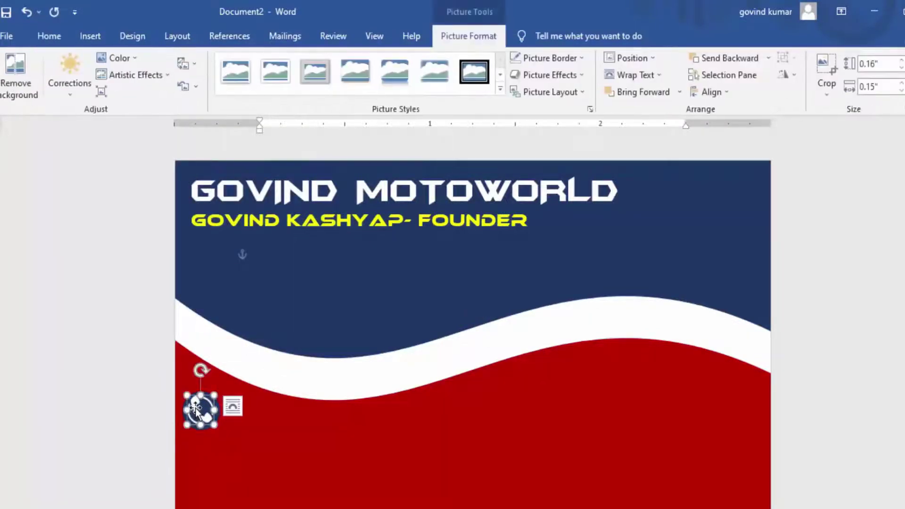
left_click(266, 404)
- Draw a text box beside the phone icon and type the phone number
left_click(104, 35)
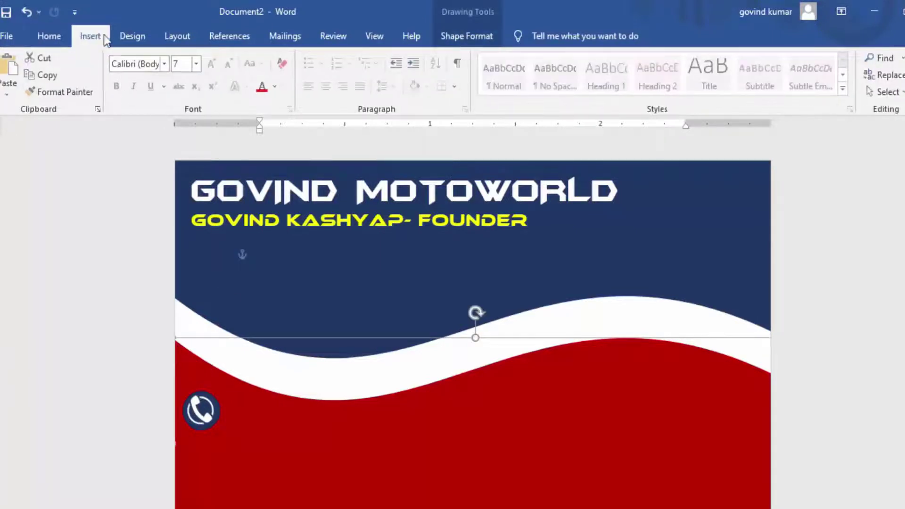
left_click(193, 57)
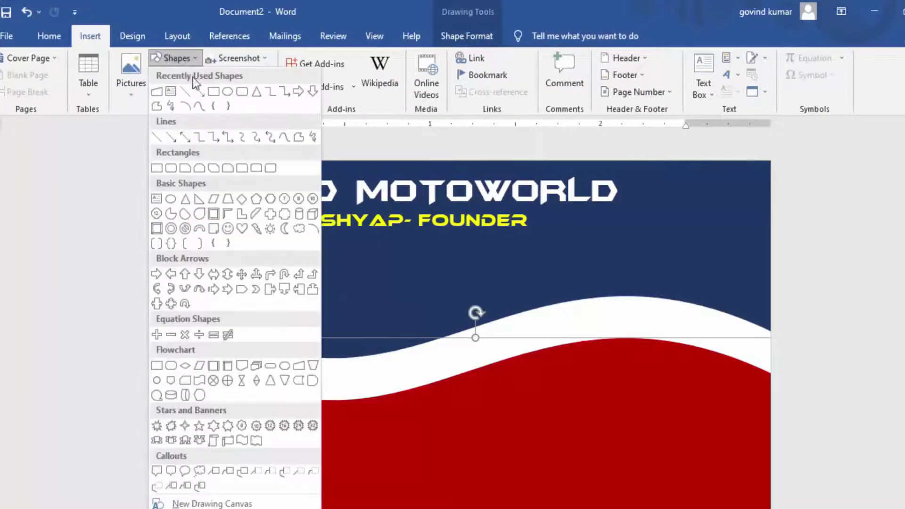
left_click(170, 91)
mouse_move(226, 394)
left_mouse_down()
mouse_move(454, 441)
mouse_move(514, 416)
left_mouse_up()
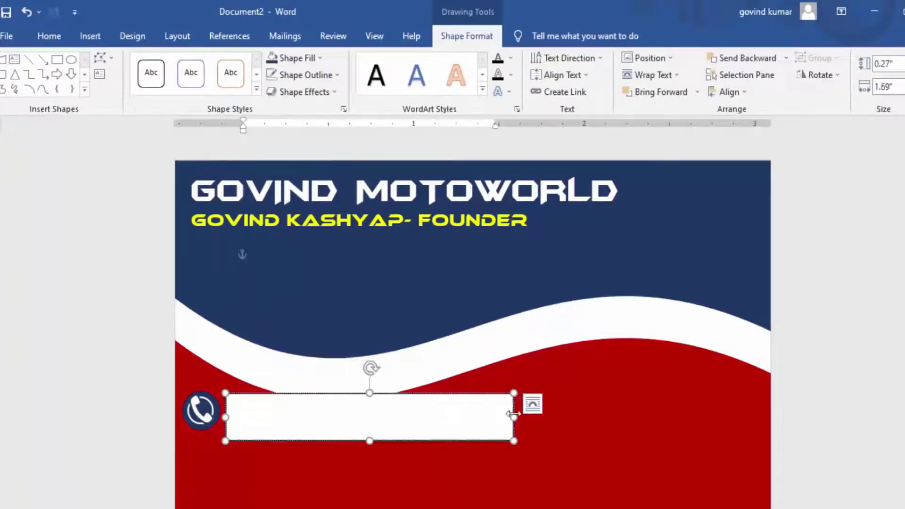
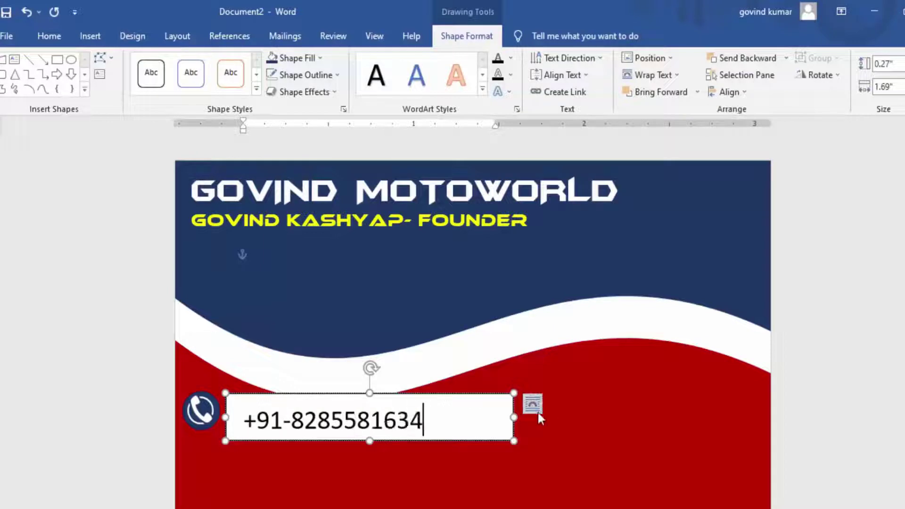
left_click_drag(514, 418, 446, 417)
- Set the phone number in Adobe Gothic Std at size 9
left_click_drag(244, 420, 462, 444)
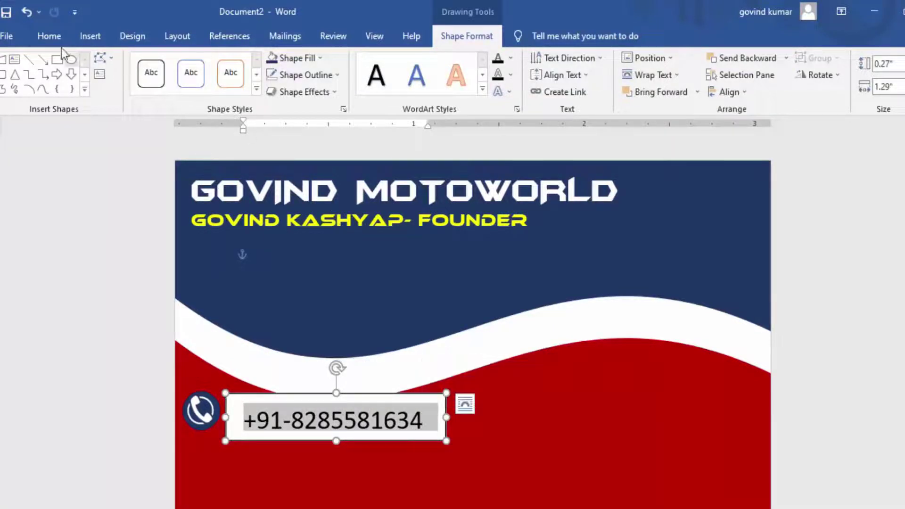
left_click(49, 36)
left_click(181, 64)
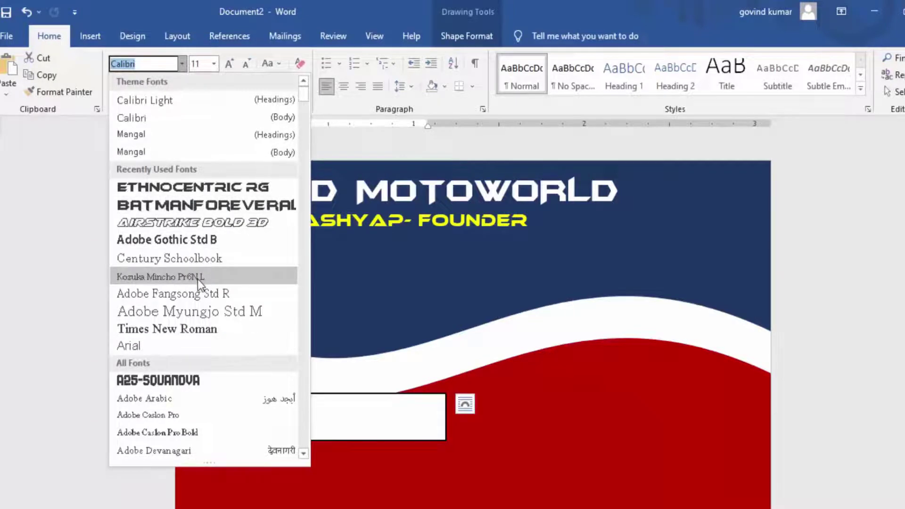
left_click(199, 240)
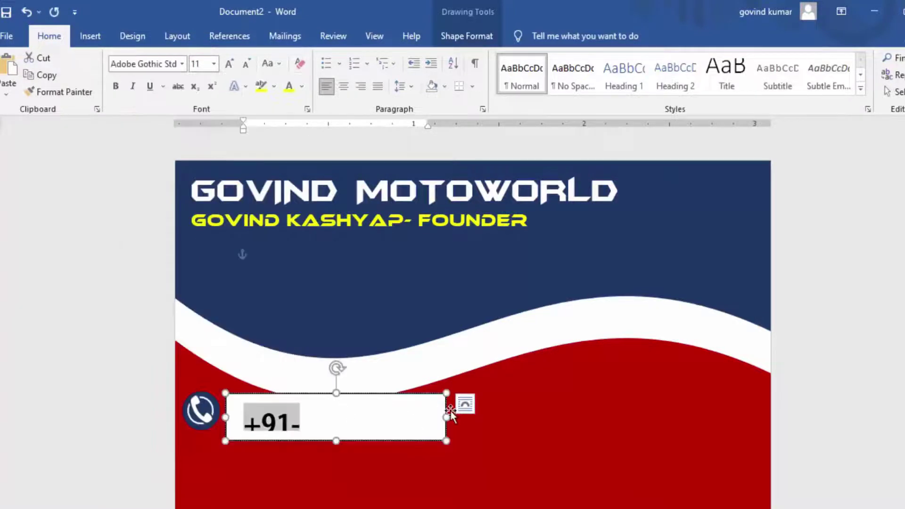
left_click_drag(447, 417, 472, 419)
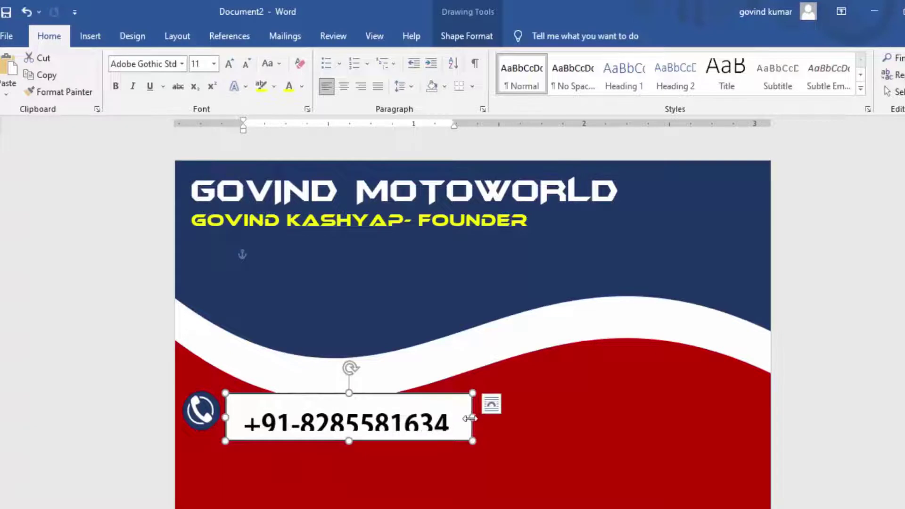
left_click_drag(247, 421, 459, 423)
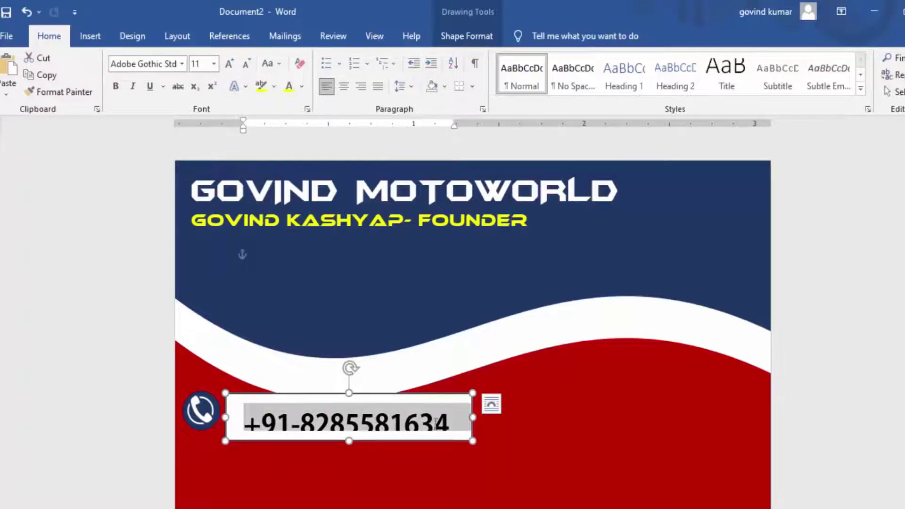
left_click(247, 65)
left_click(247, 65)
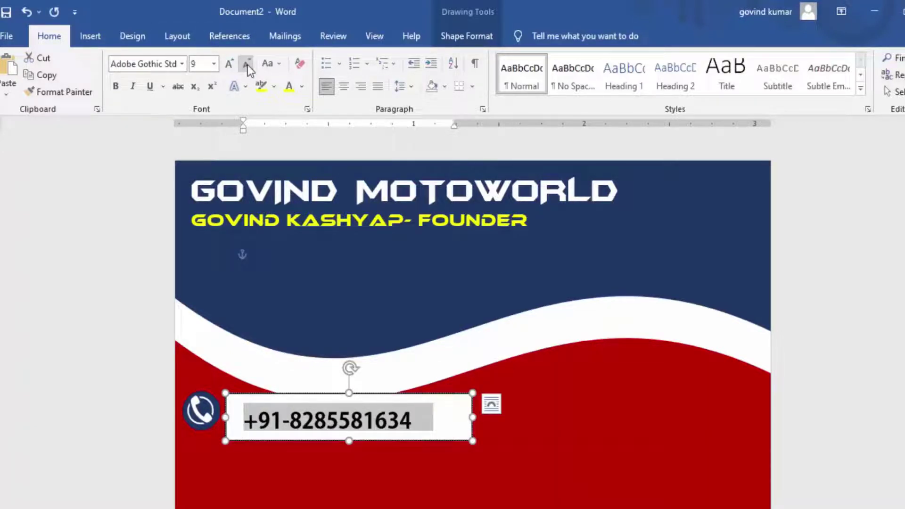
- Remove the number box's outline and fill and move it next to the icon
left_click(467, 36)
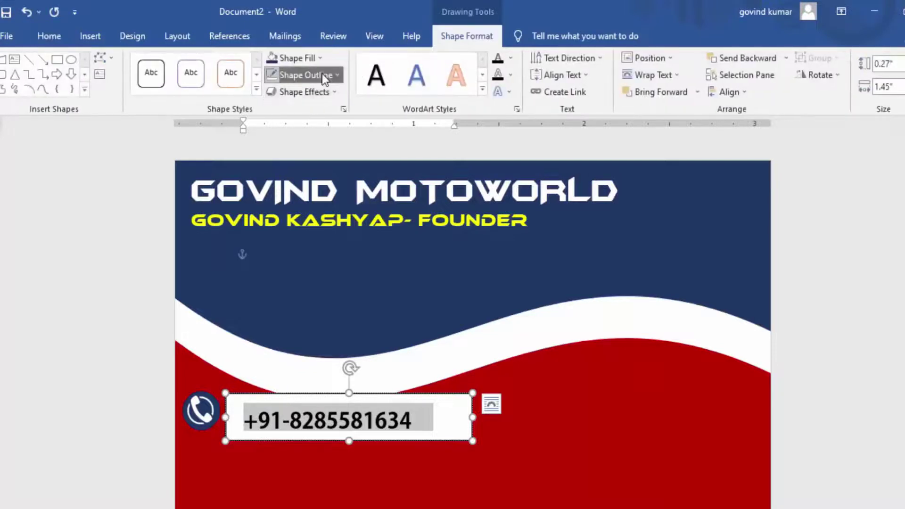
left_click(323, 75)
left_click(298, 204)
left_click(296, 59)
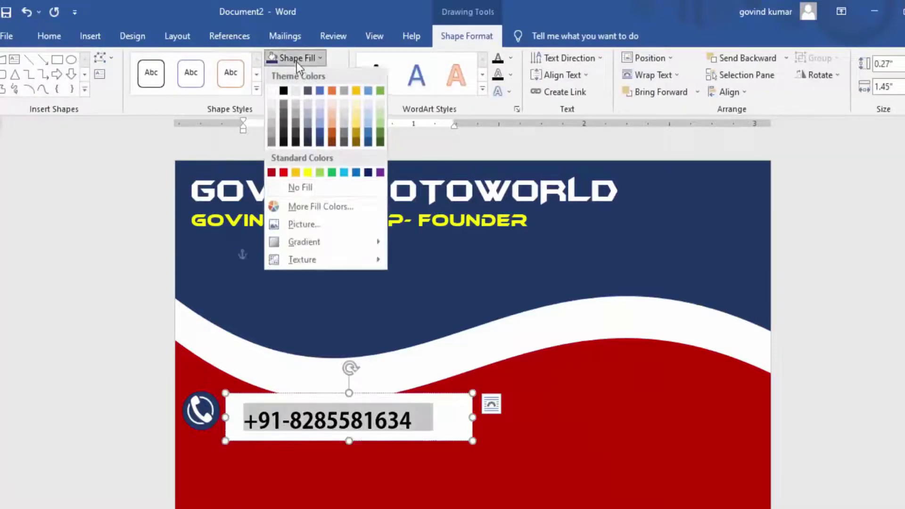
left_click(317, 188)
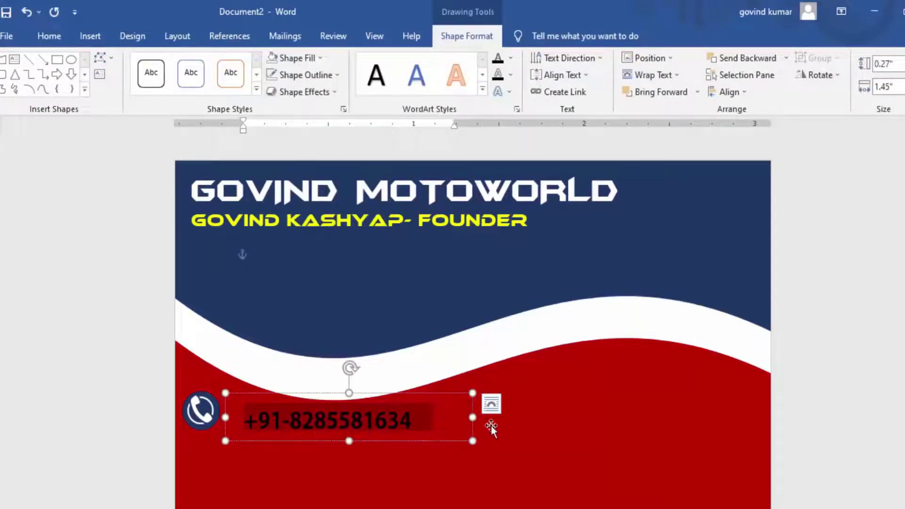
left_click(401, 421)
left_click_drag(467, 427, 463, 419)
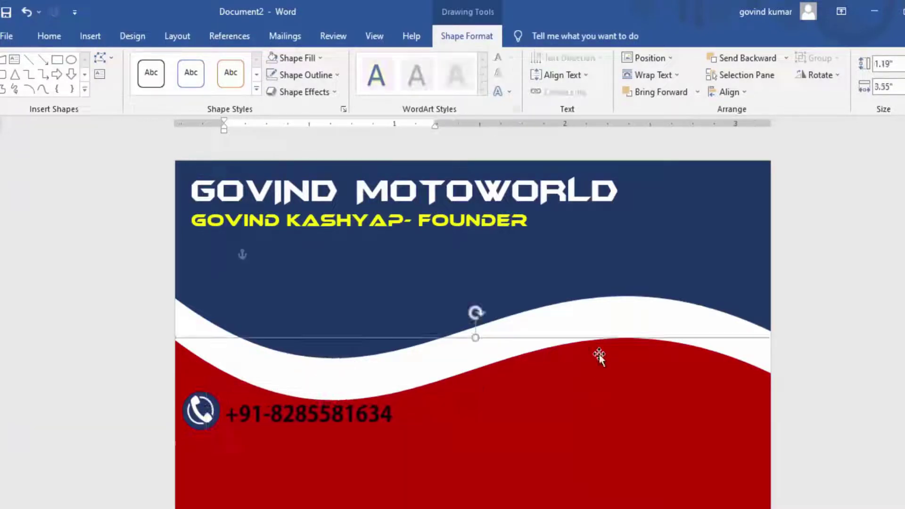
left_click_drag(599, 354, 596, 346)
left_click(345, 415)
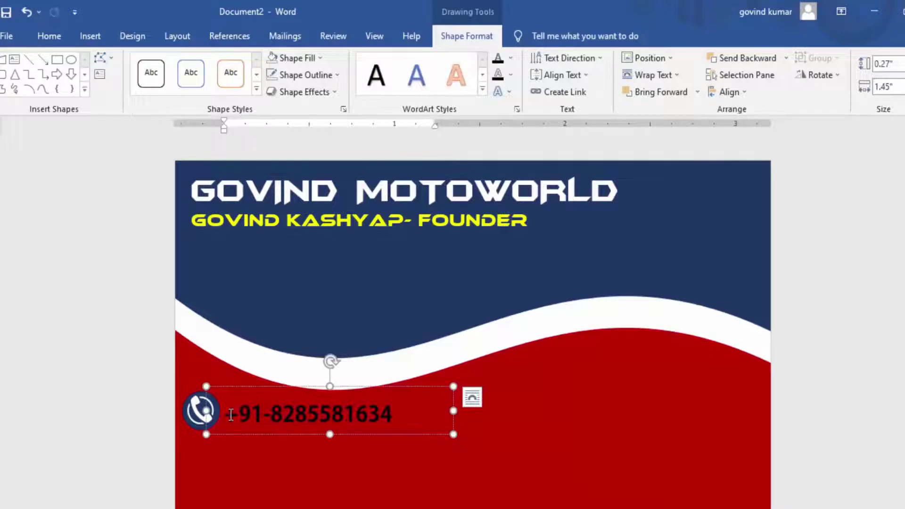
- Make the phone number text white
left_click_drag(225, 415, 415, 415)
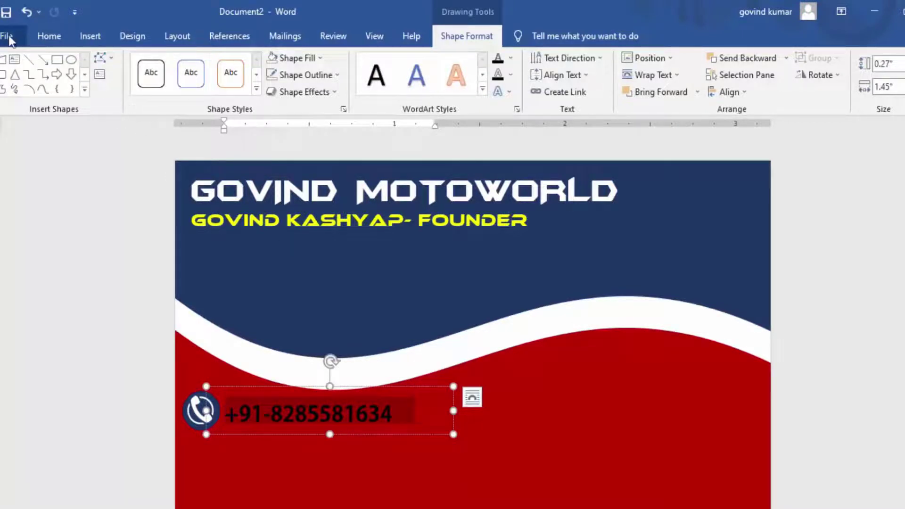
left_click(49, 35)
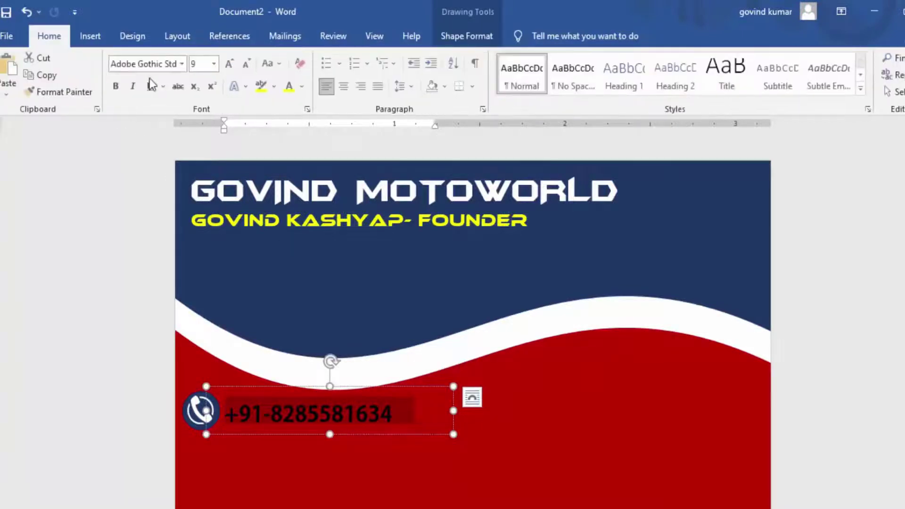
left_click(302, 89)
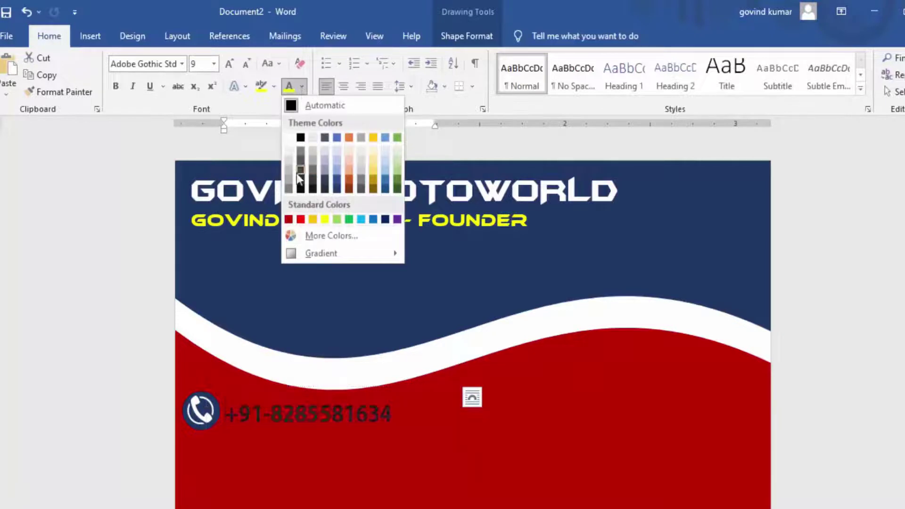
left_click(289, 138)
left_click(293, 380)
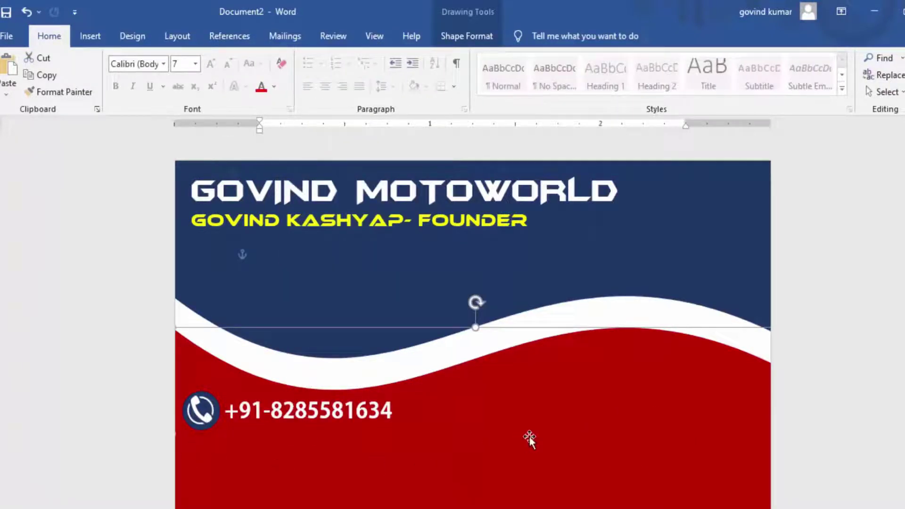
left_click(321, 410)
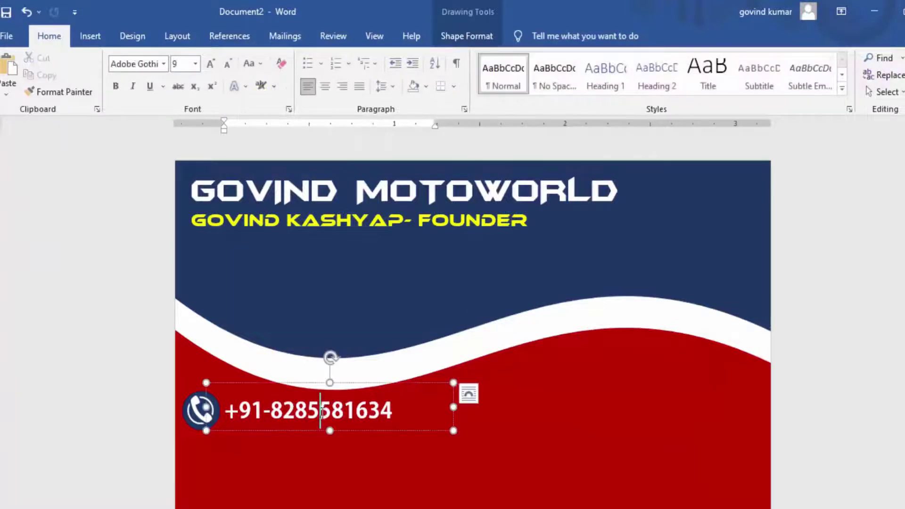
left_click(203, 415)
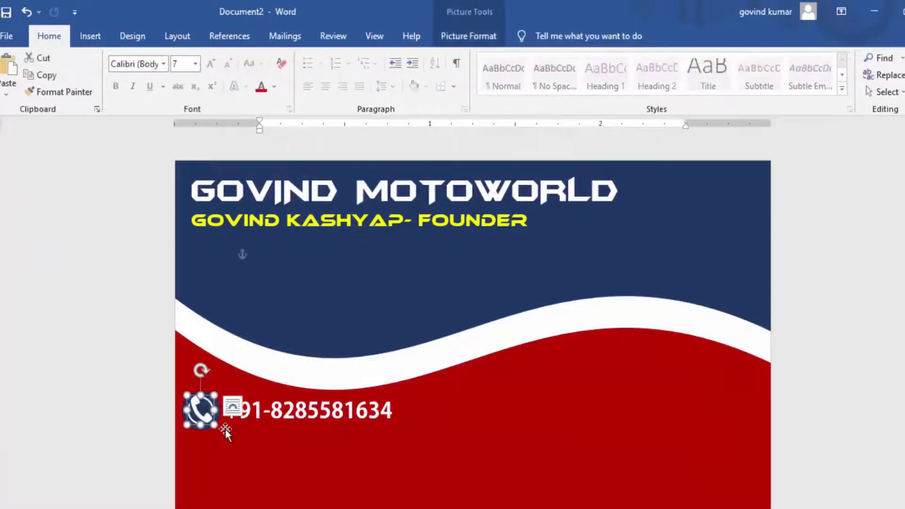
left_click(207, 407)
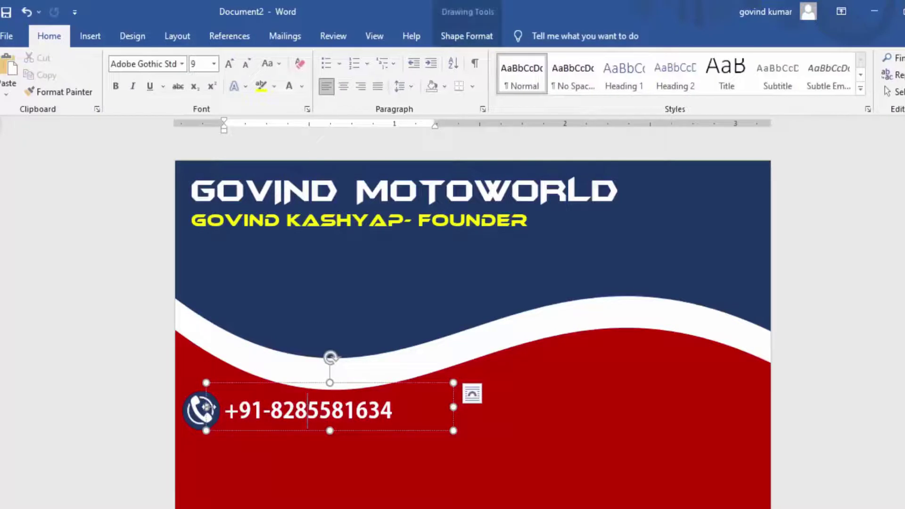
- Group the phone icon and its number box together
left_click(199, 410)
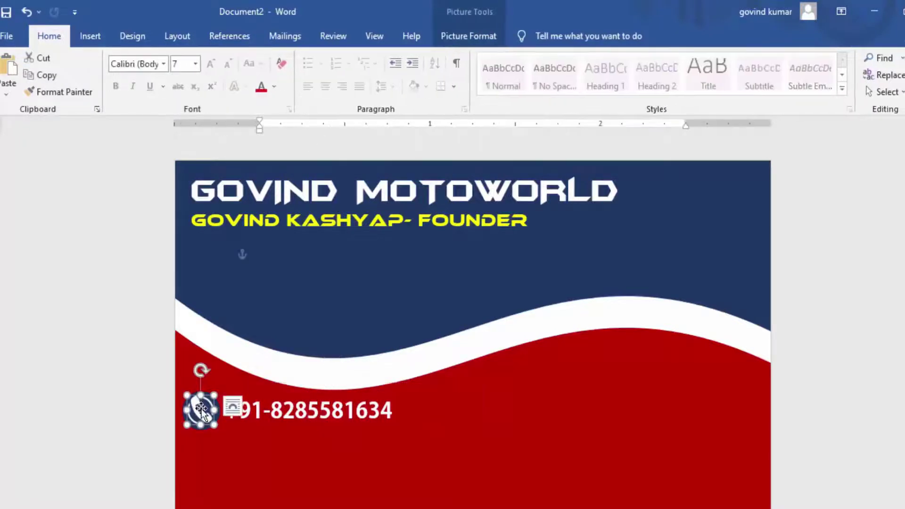
left_click(241, 389, "shift")
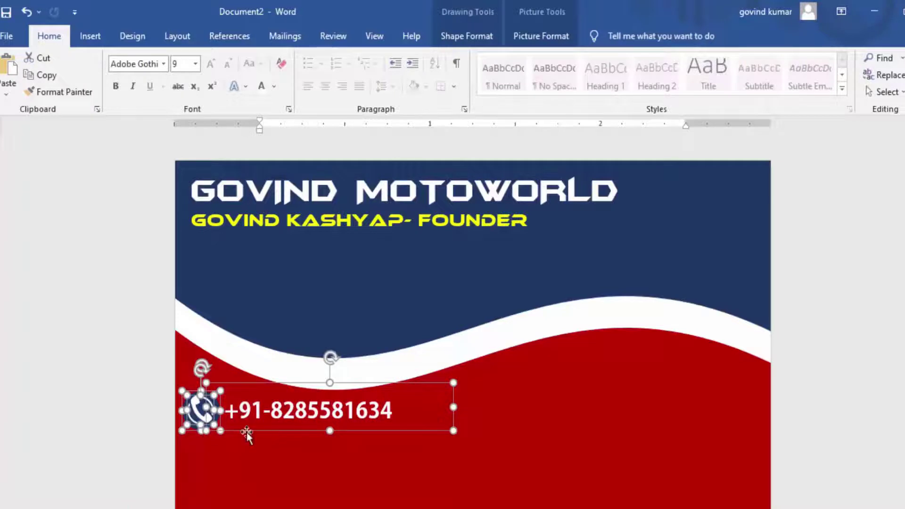
left_click(436, 39)
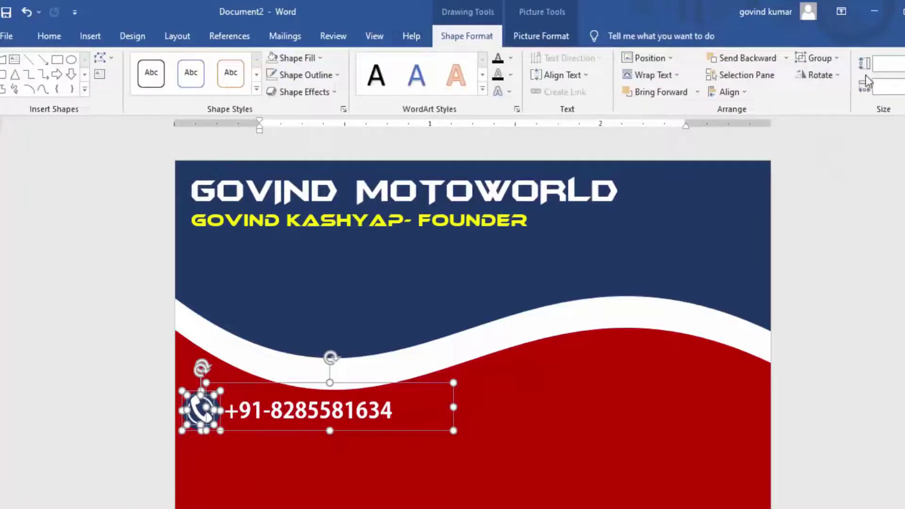
left_click(822, 58)
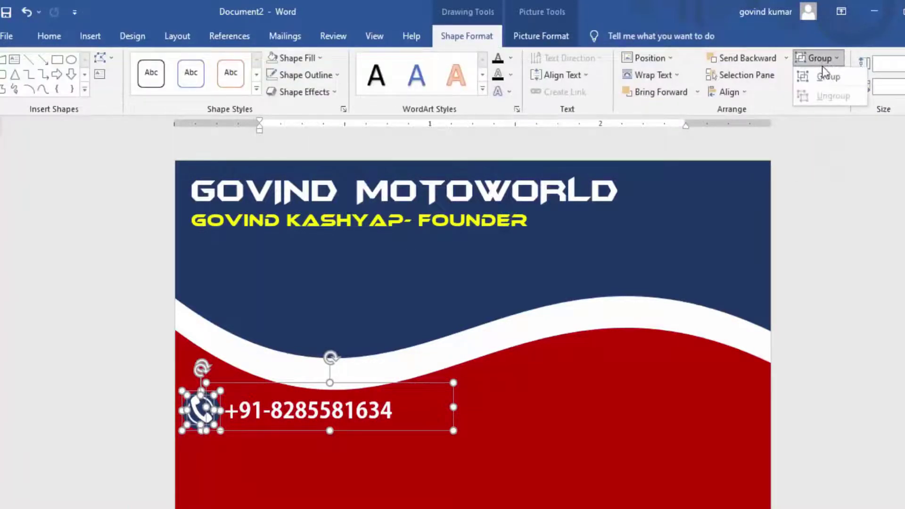
left_click(822, 66)
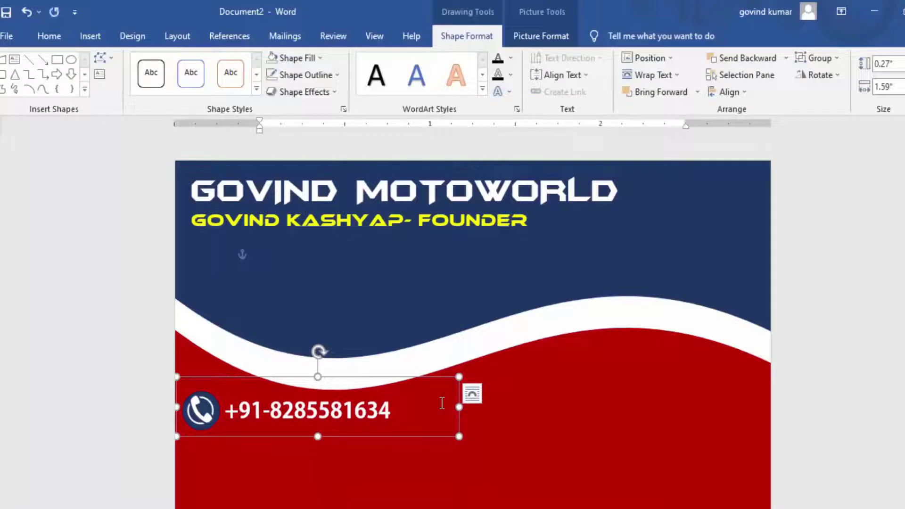
- Duplicate the group below the original, then copy both groups to the red area's right side
key("ctrl+c")
key("ctrl+v")
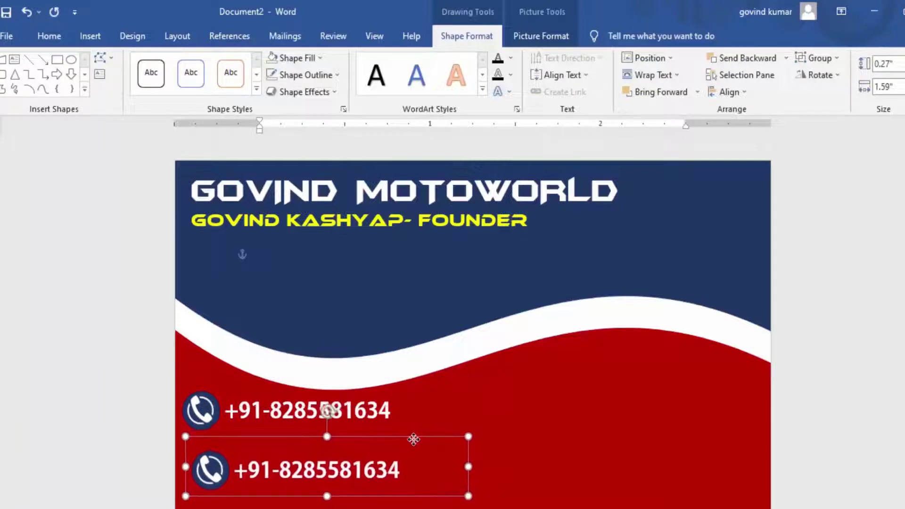
left_click_drag(413, 439, 404, 442)
left_click(184, 382)
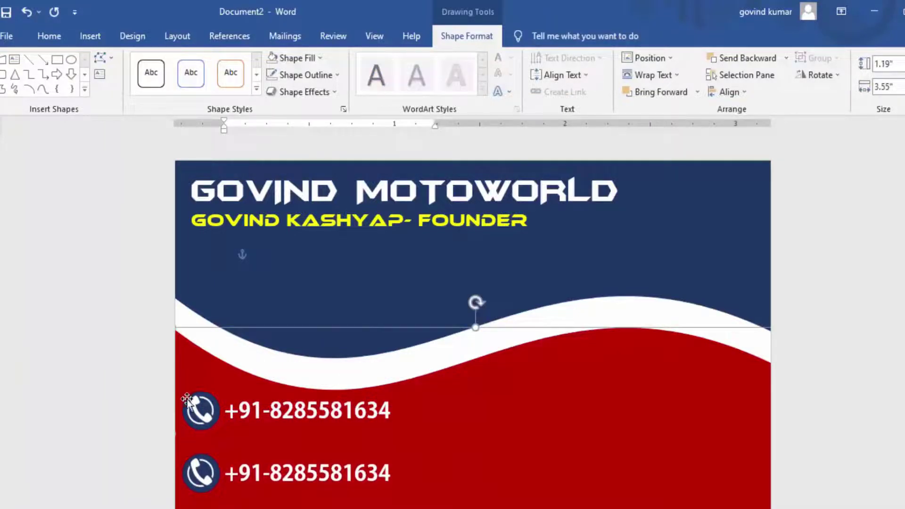
left_click(189, 401)
left_click(192, 460, "shift")
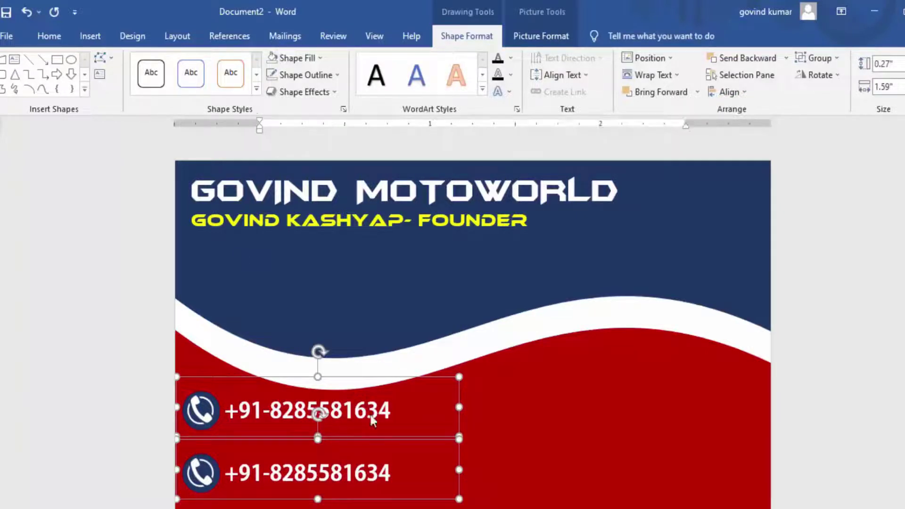
left_click_drag(372, 415, 423, 363)
left_click_drag(480, 247, 683, 381)
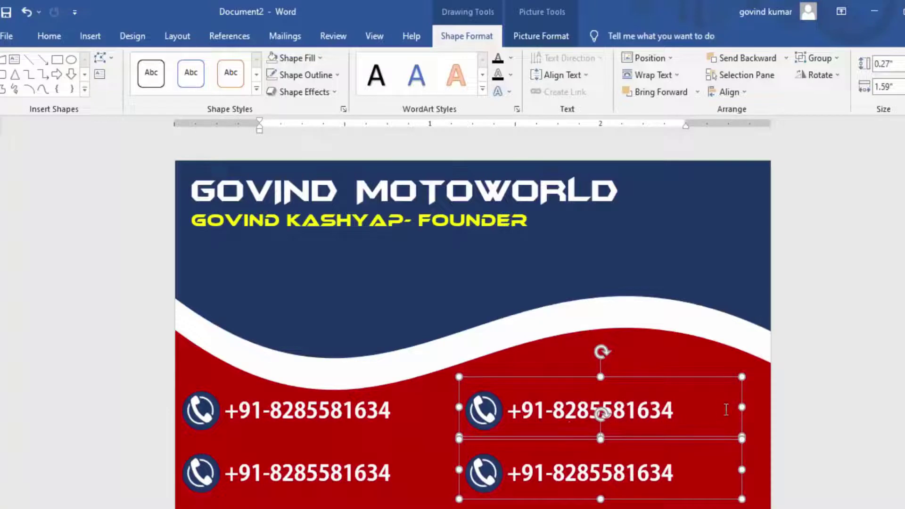
left_click(547, 359)
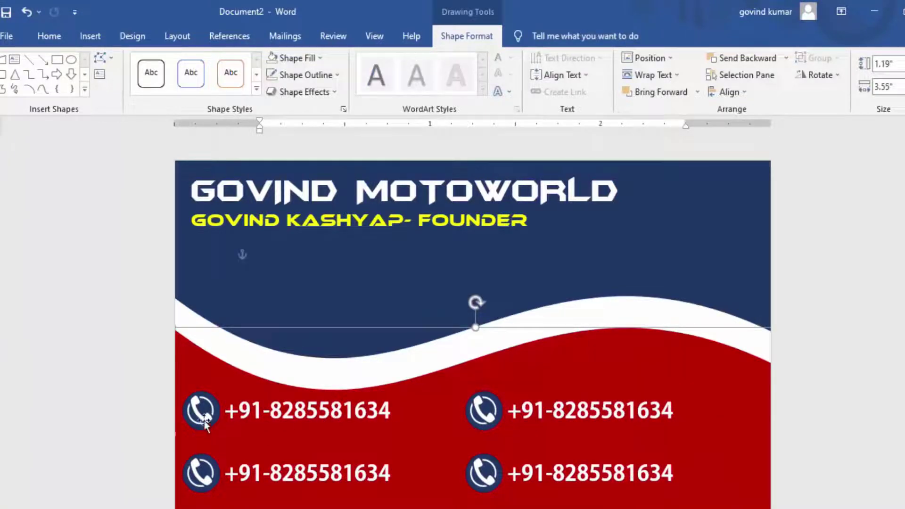
double_click(212, 474)
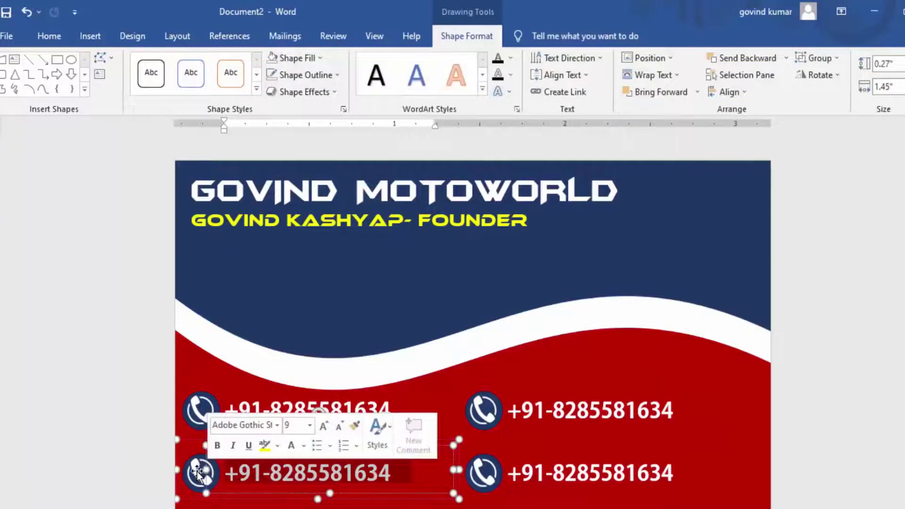
- Replace the bottom-left phone icon with home-png-icon-12.jpg and recolour it white
left_click(198, 473)
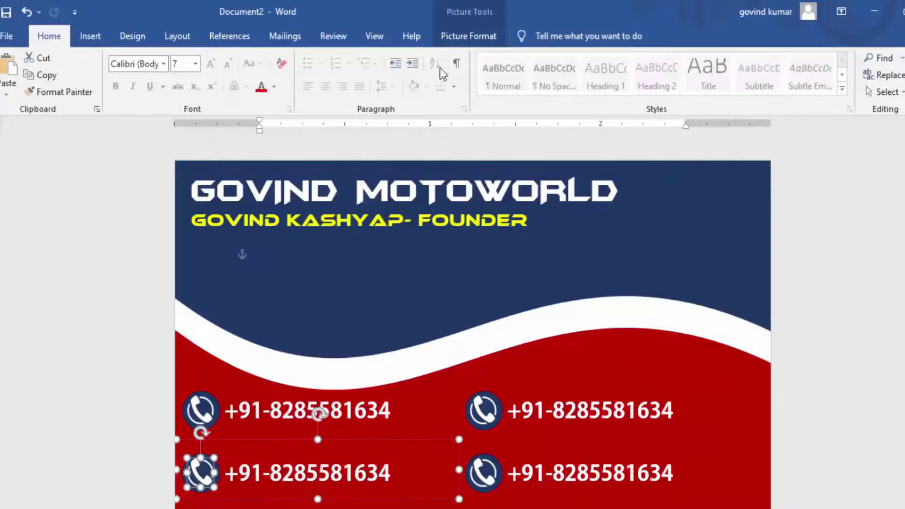
left_click(456, 38)
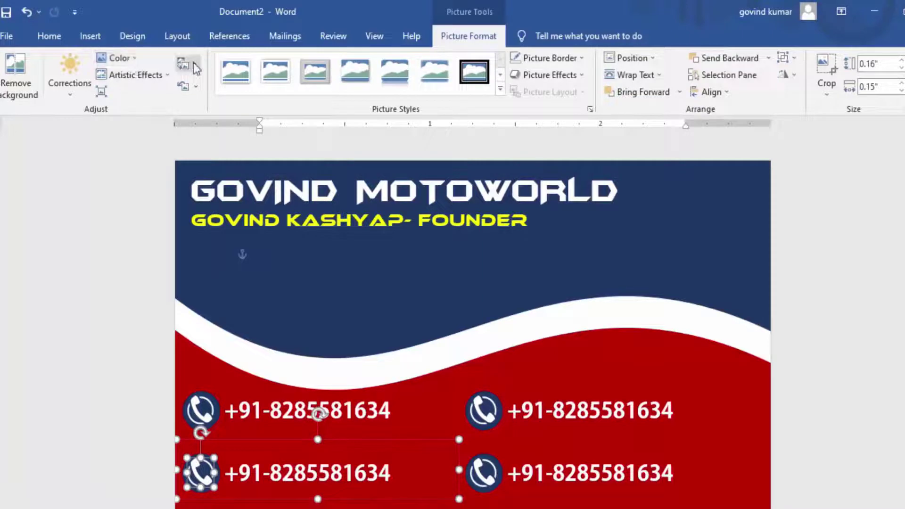
left_click(194, 64)
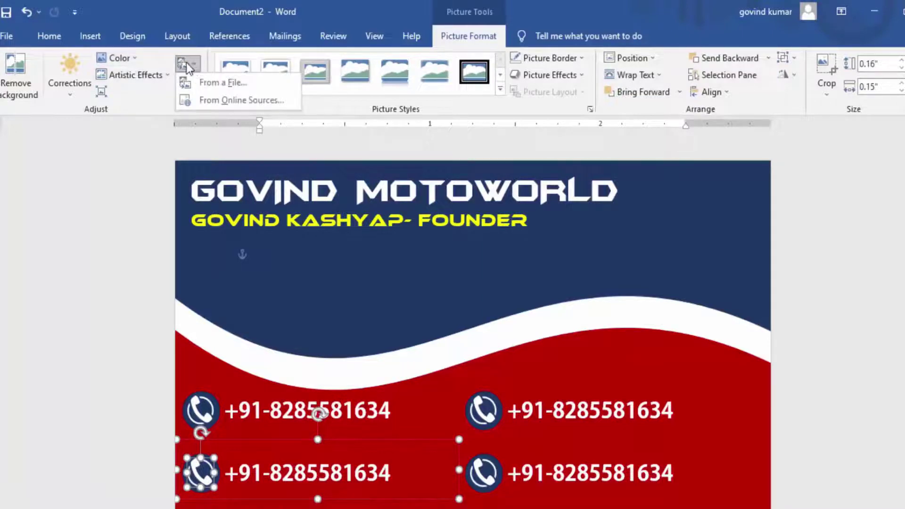
left_click(205, 83)
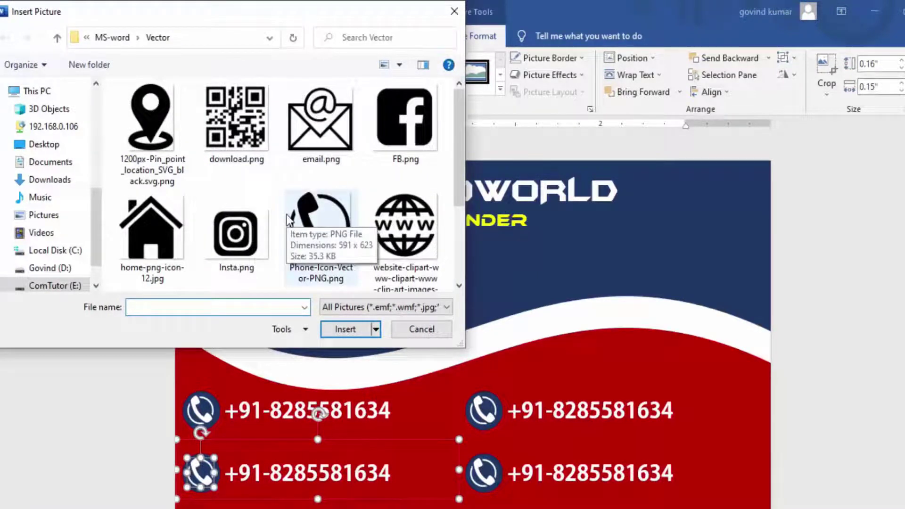
left_click(153, 217)
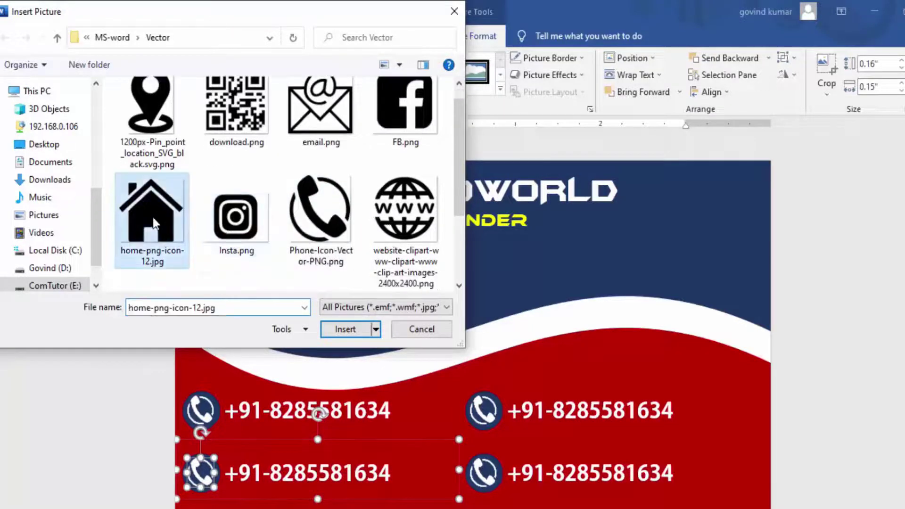
left_click(346, 329)
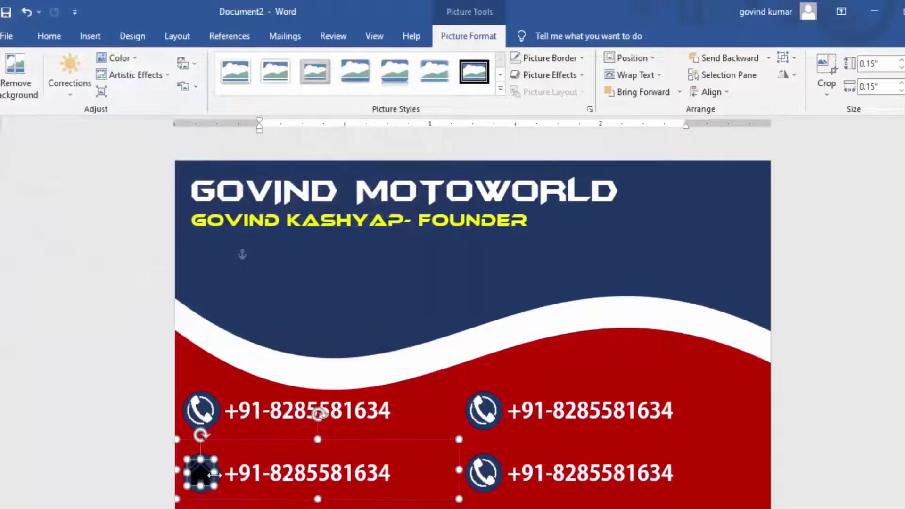
left_click(118, 57)
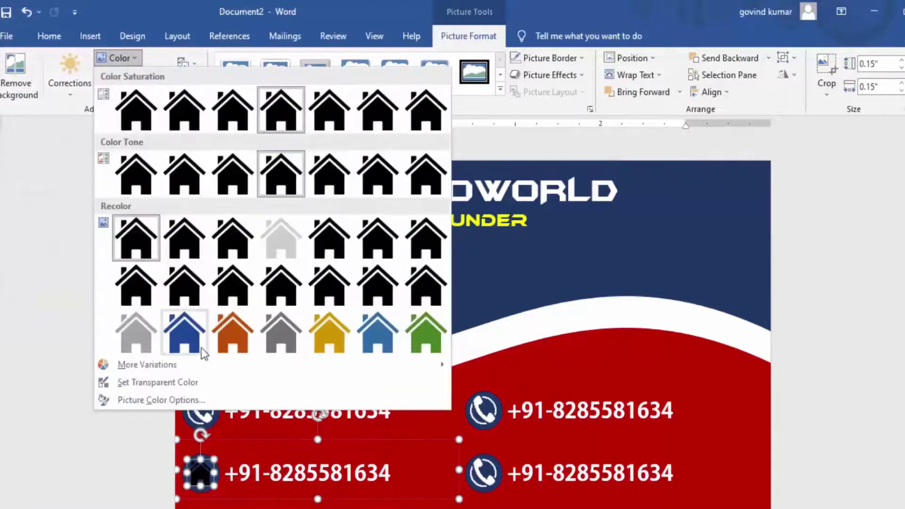
left_click(264, 235)
left_click(122, 76)
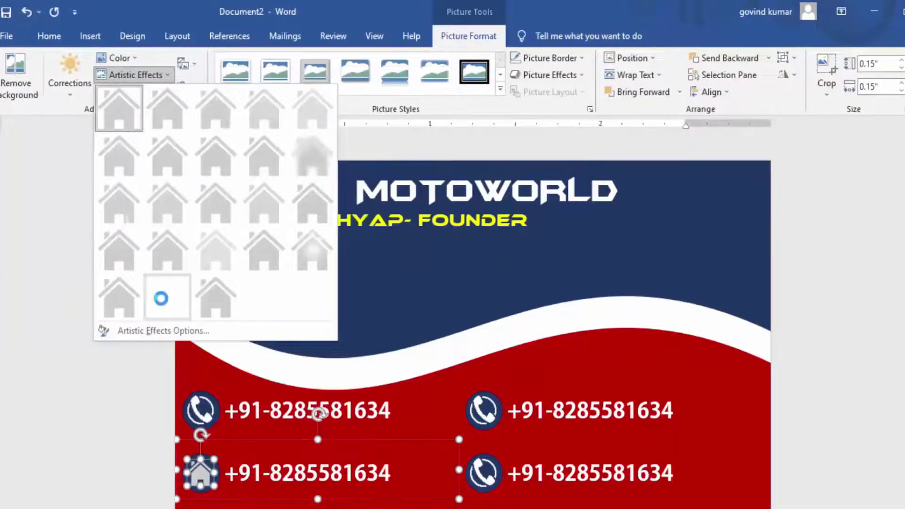
left_click(163, 297)
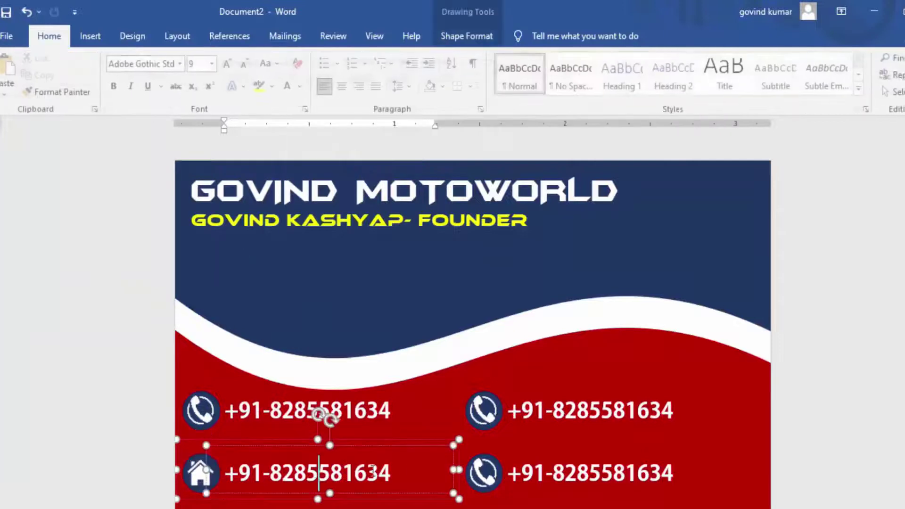
- Replace the bottom-left phone number with the business's street address in a smaller font
left_click(418, 474)
left_click_drag(418, 475, 212, 481)
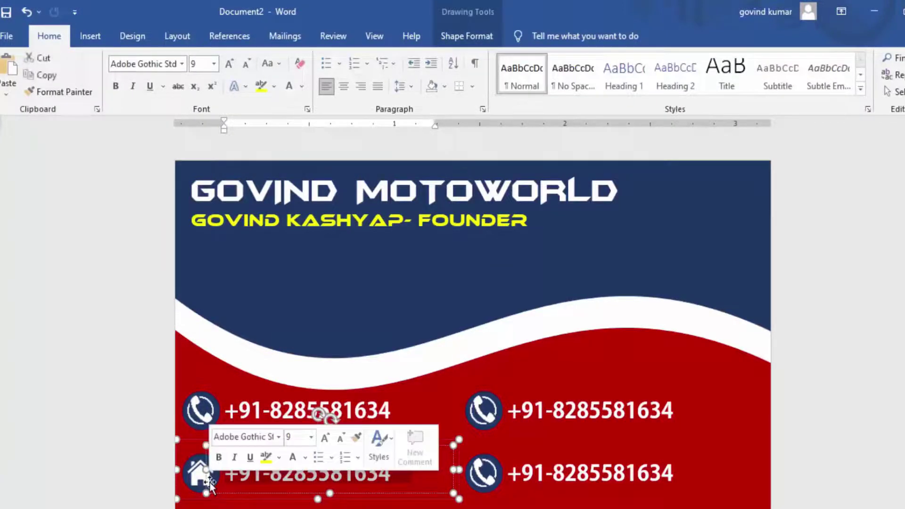
key("BackSpace")
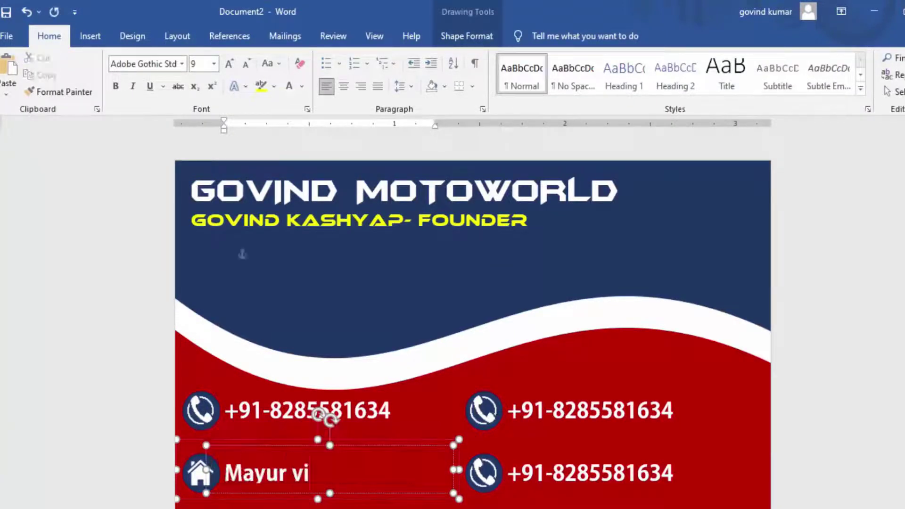
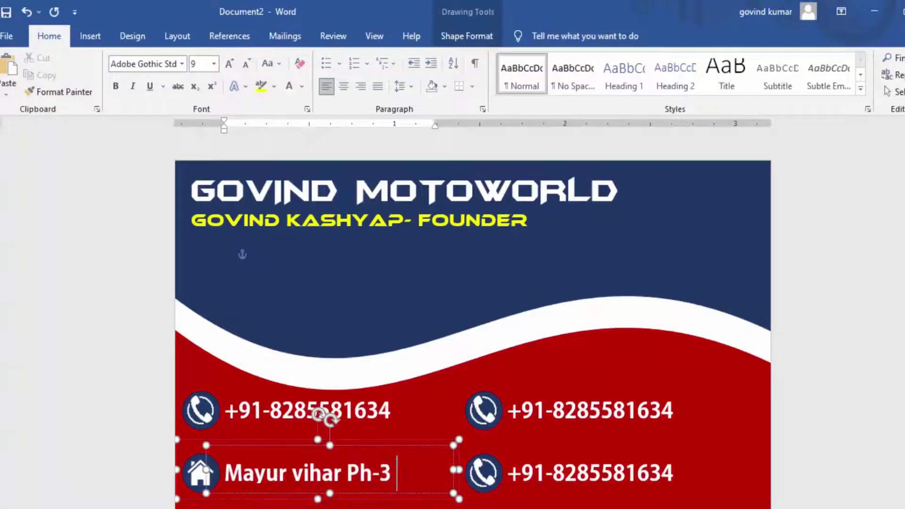
key("ctrl+a")
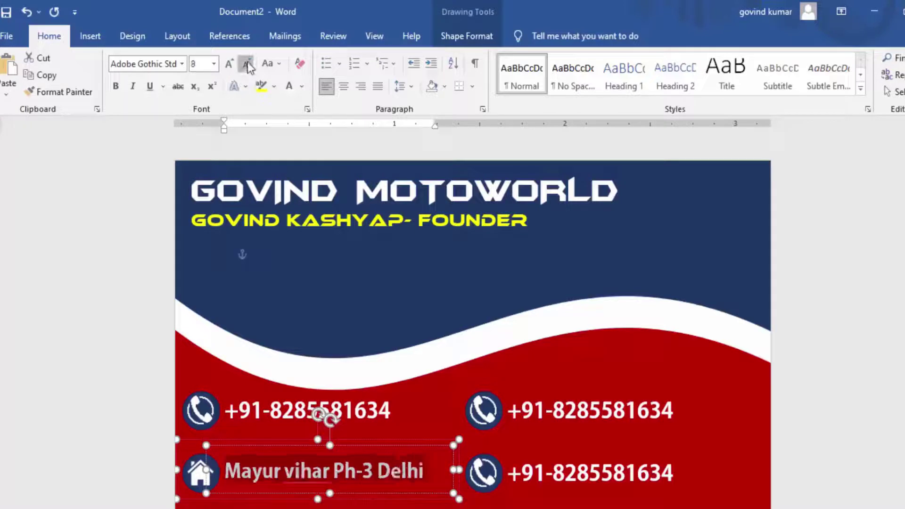
left_click(246, 63)
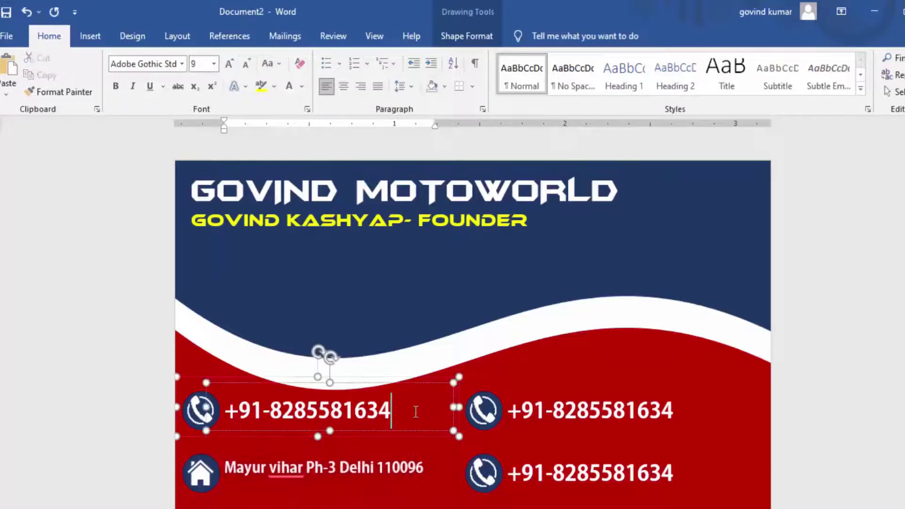
left_click(379, 468)
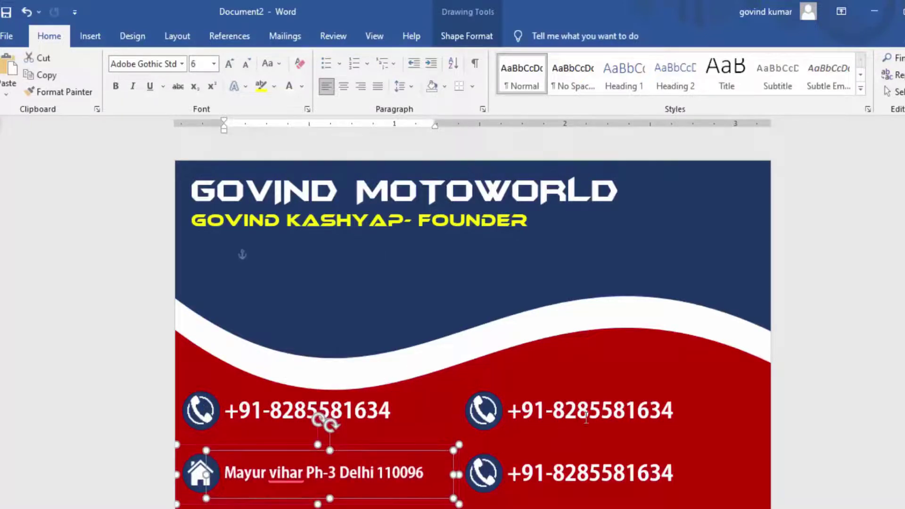
left_click(555, 472)
left_click(554, 473)
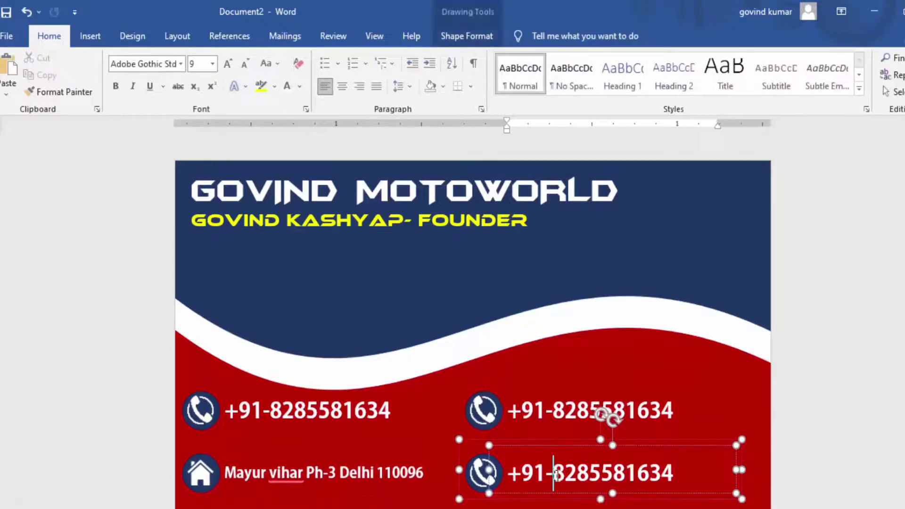
- Replace the lower-right phone icon with the email.png envelope image and turn it white
left_click(477, 473)
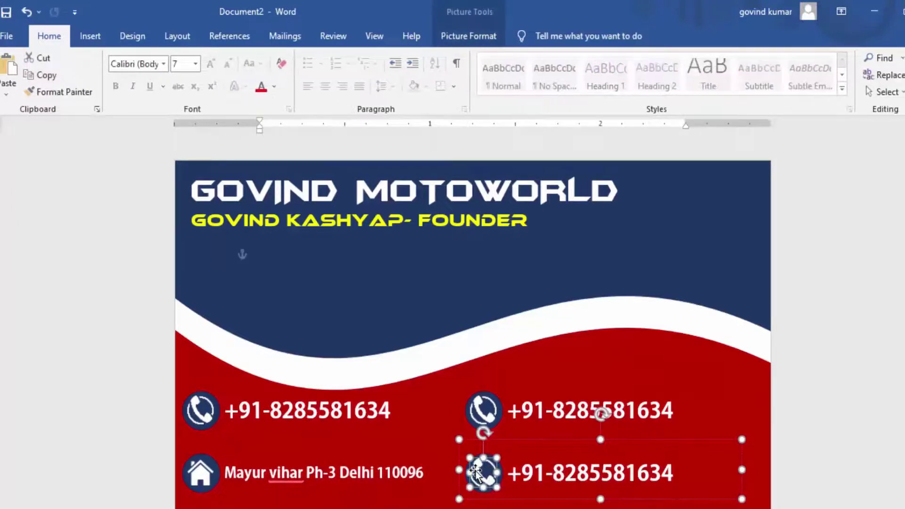
left_click(474, 36)
left_click(191, 65)
left_click(202, 82)
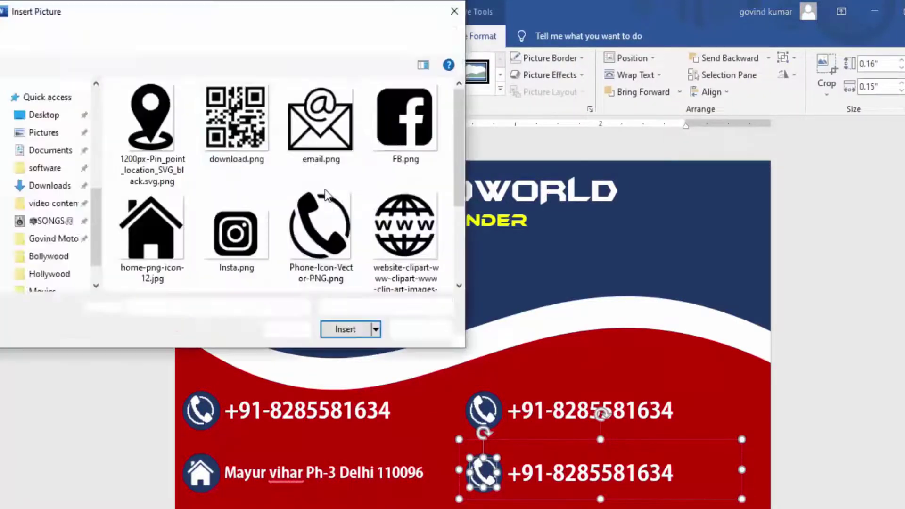
left_click(317, 118)
left_click(346, 327)
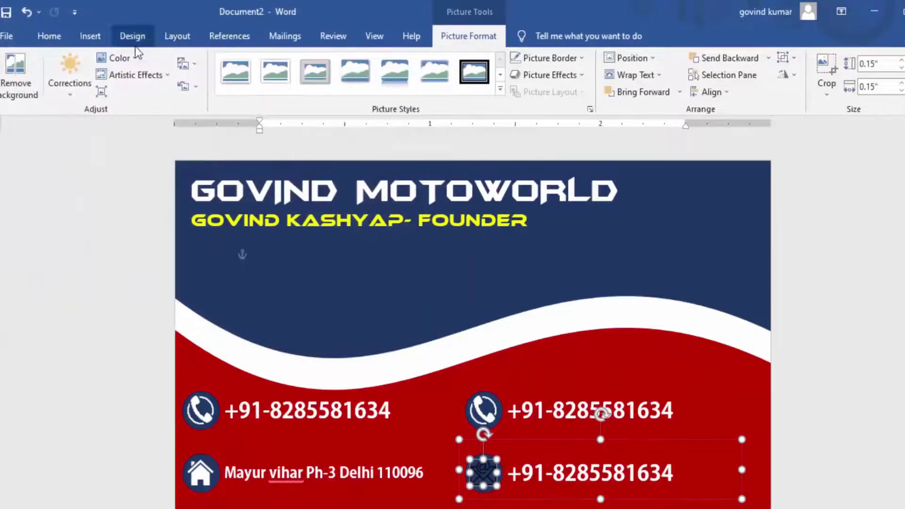
left_click(120, 58)
key("Escape")
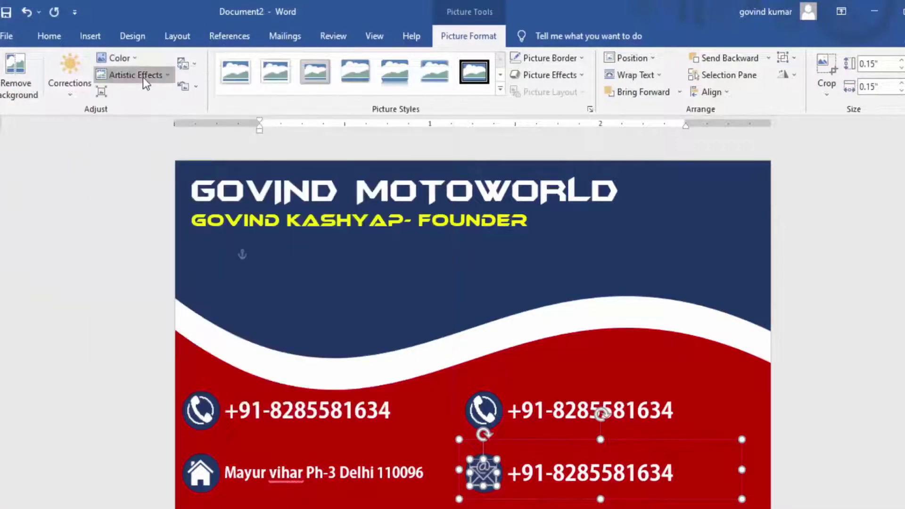
left_click(137, 75)
left_click(183, 302)
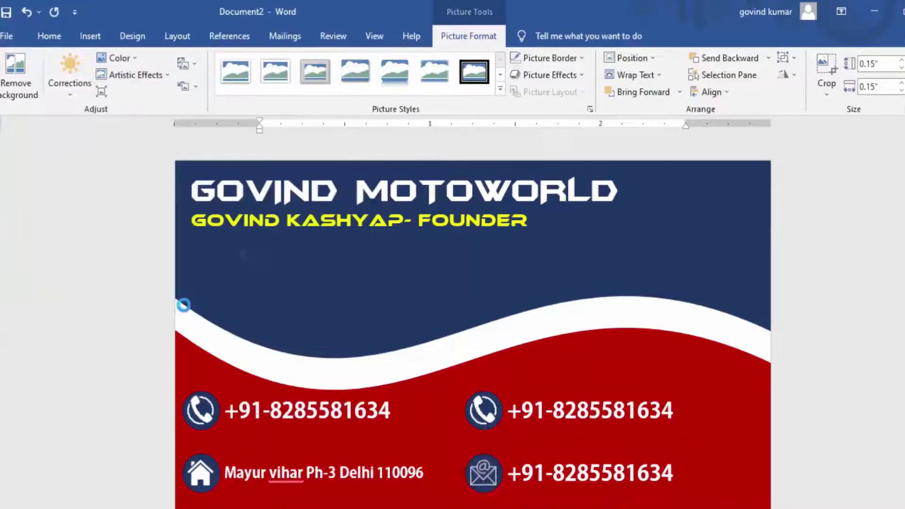
- Replace the phone number with the contact e-mail address and shrink its font to fit one line
left_click(533, 476)
triple_click(532, 478)
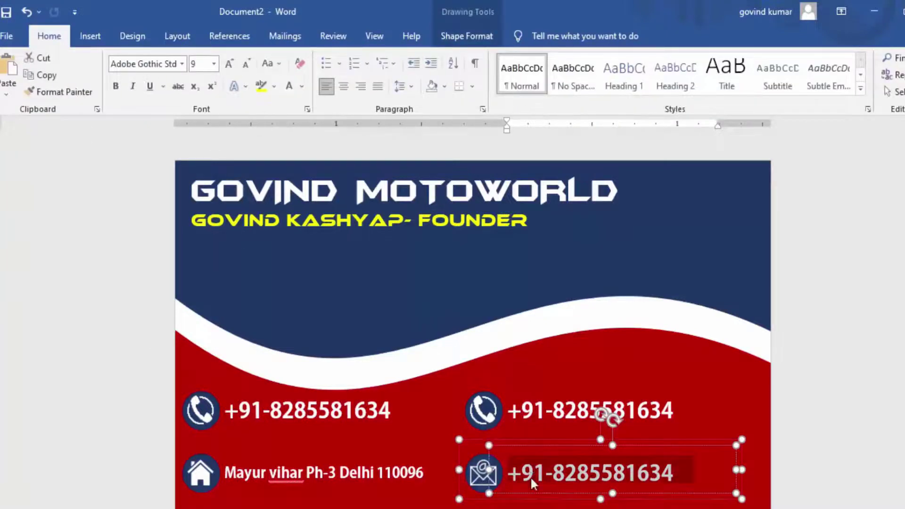
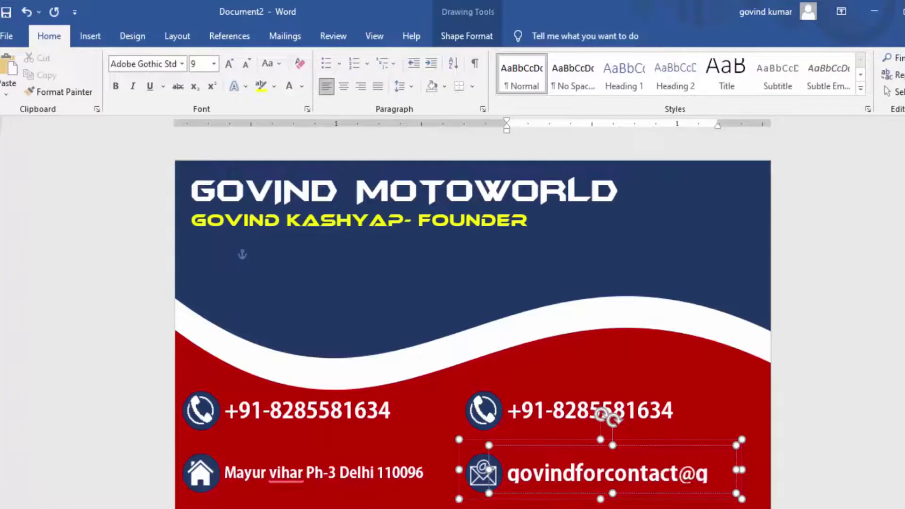
key("ctrl+a")
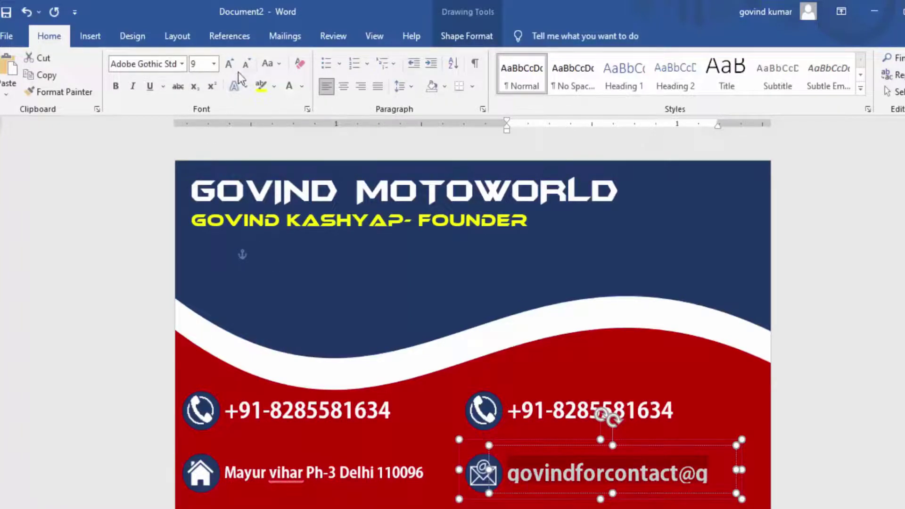
left_click(246, 65)
left_click(247, 65)
left_click(246, 64)
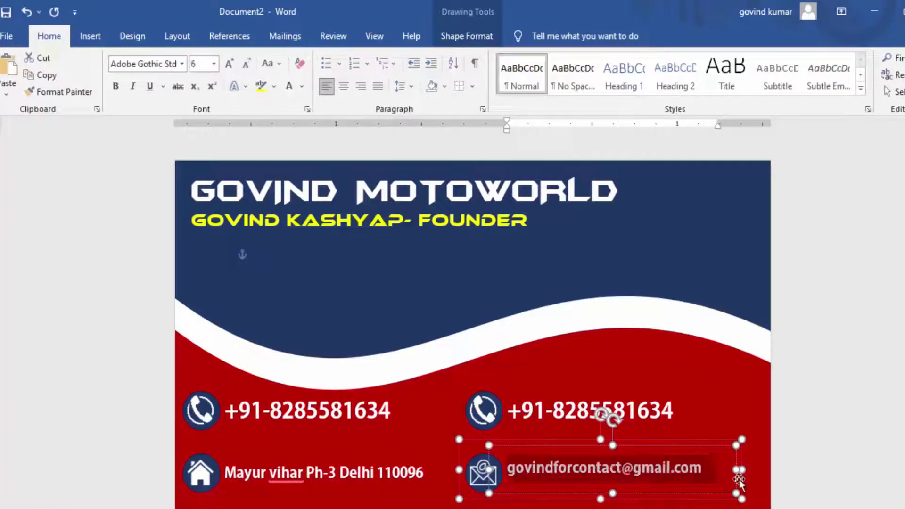
left_click_drag(741, 470, 764, 470)
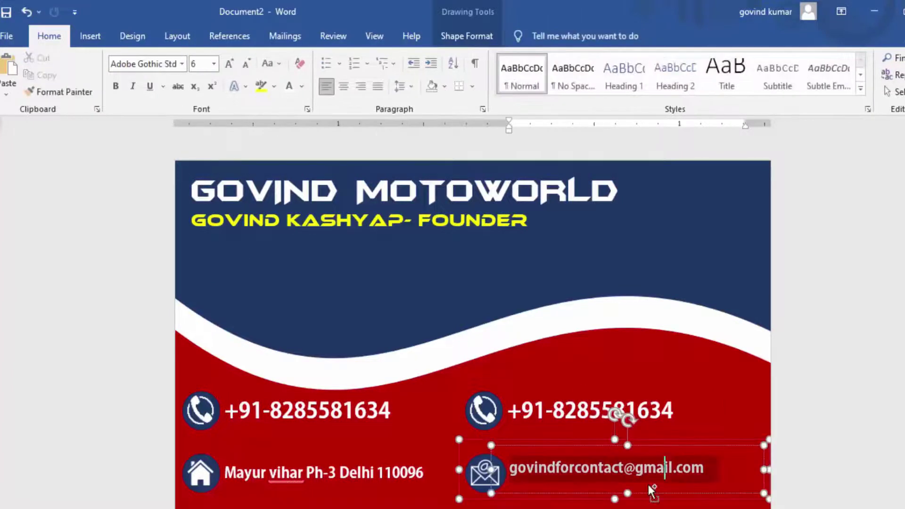
key("ctrl+z")
left_click(638, 410)
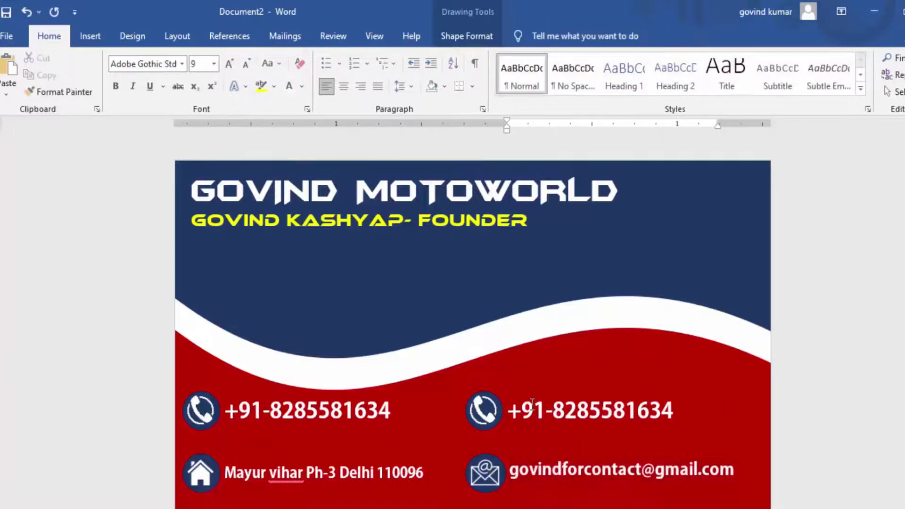
- Swap the second phone icon for the globe clipart image, recoloured to match the card
left_click(486, 409)
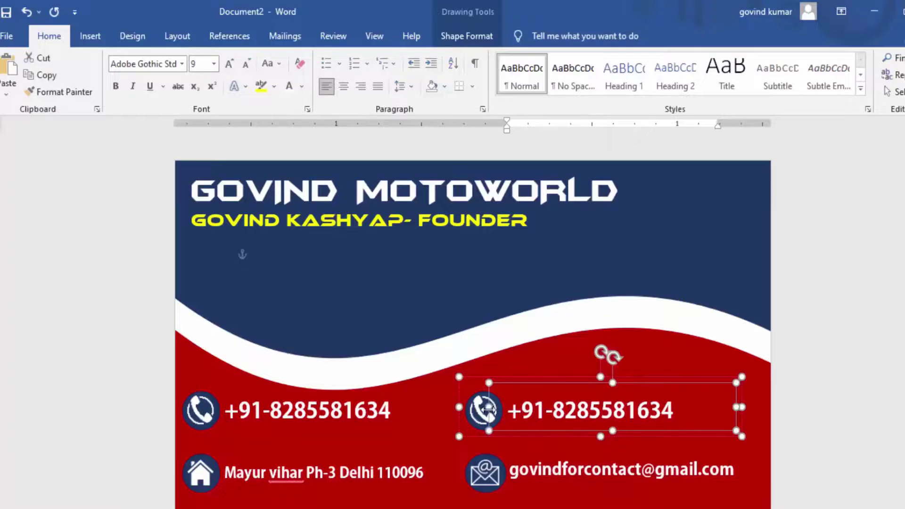
left_click(478, 415)
left_click(468, 36)
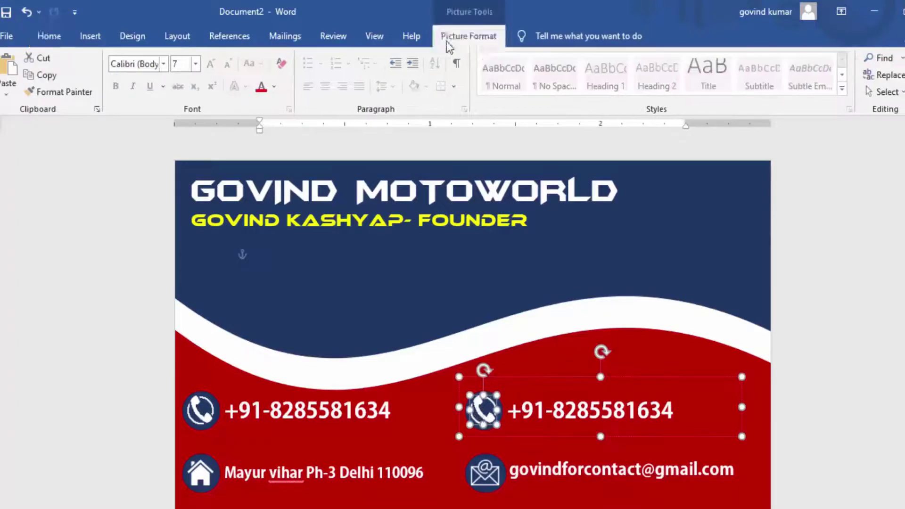
left_click(181, 66)
left_click(223, 83)
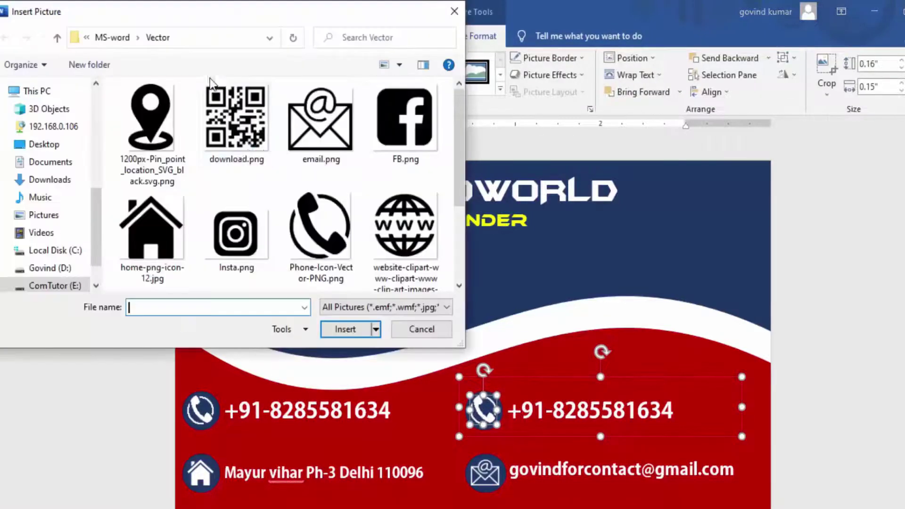
left_click(405, 219)
left_click(365, 329)
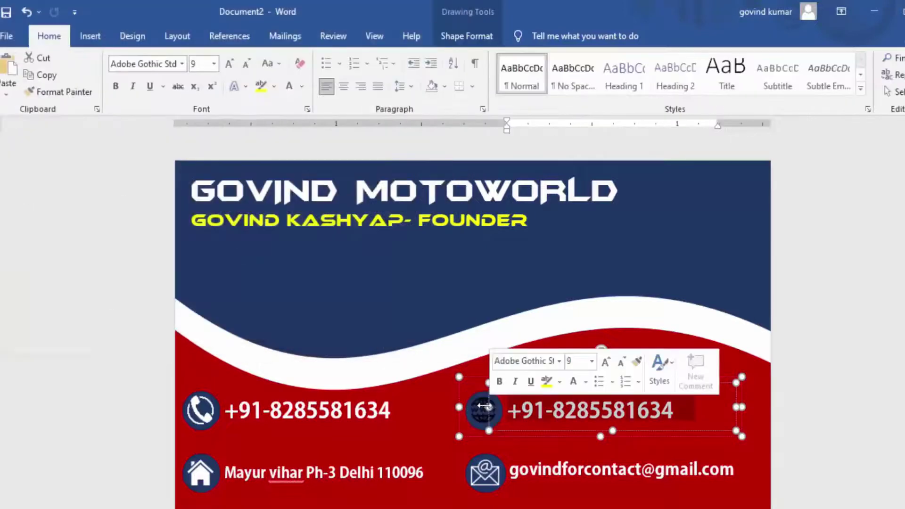
left_click(119, 57)
left_click(246, 236)
left_click(142, 75)
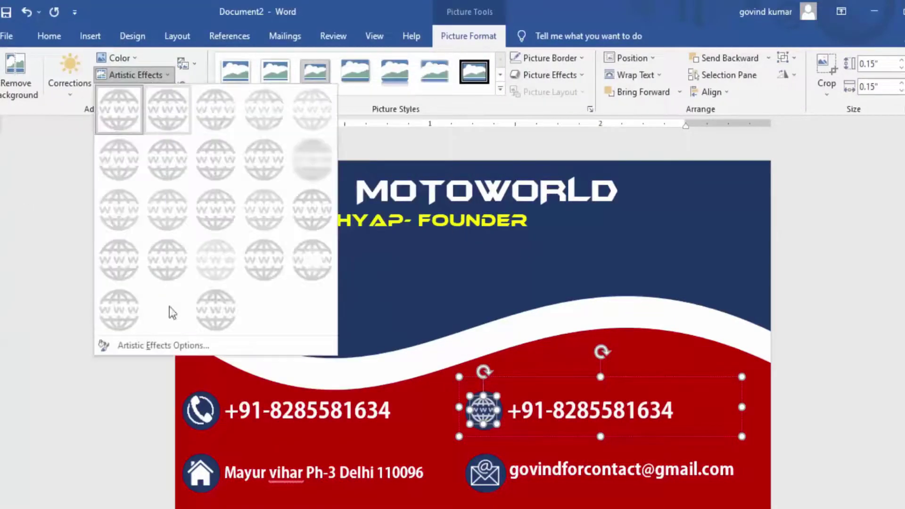
left_click(170, 311)
left_click(532, 413)
left_click_drag(510, 406, 660, 395)
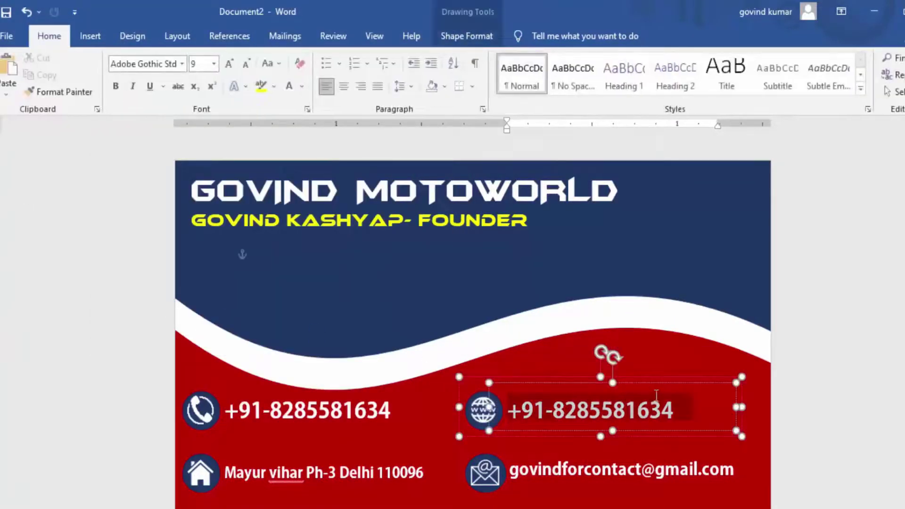
type("www.")
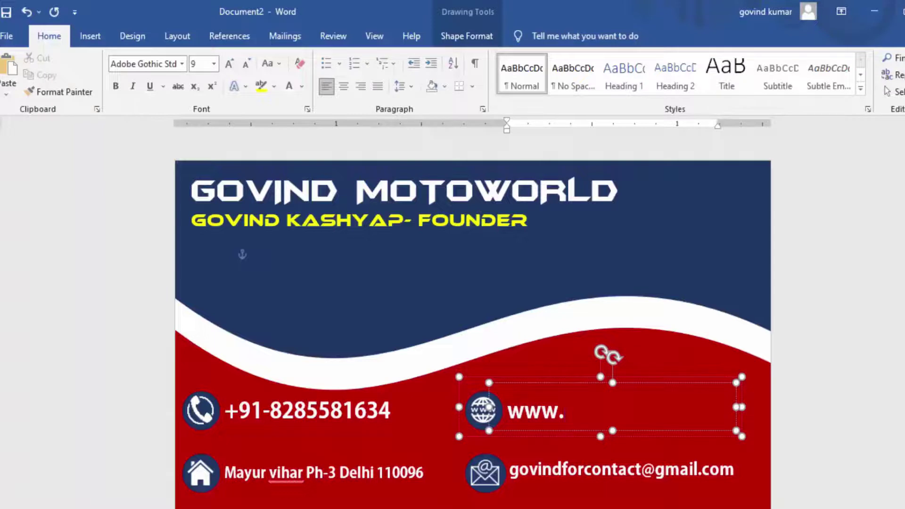
type("govindmotowr")
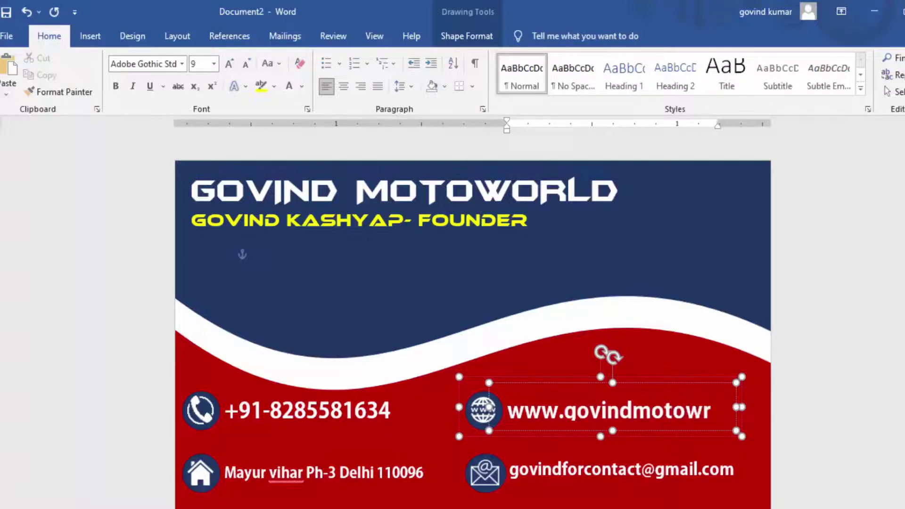
key("ctrl+a")
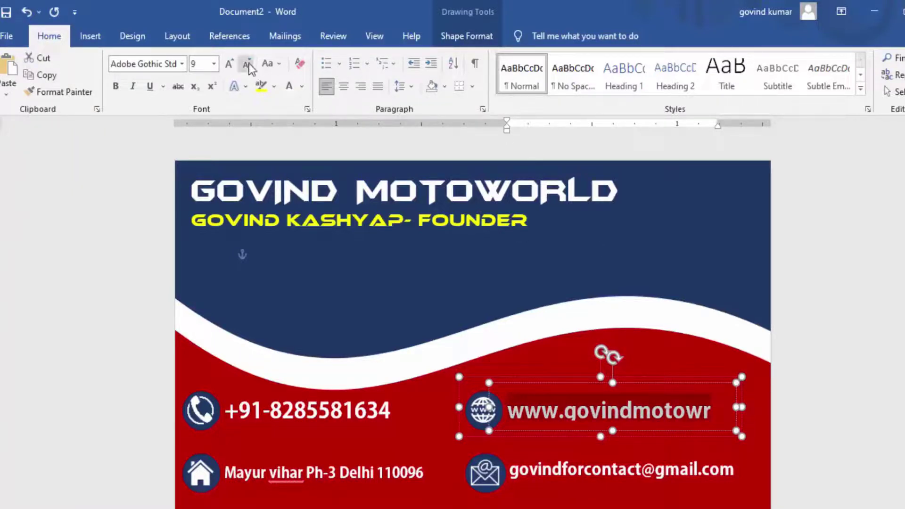
left_click(247, 64)
left_click(247, 64)
left_click(247, 64)
left_click_drag(739, 407, 756, 408)
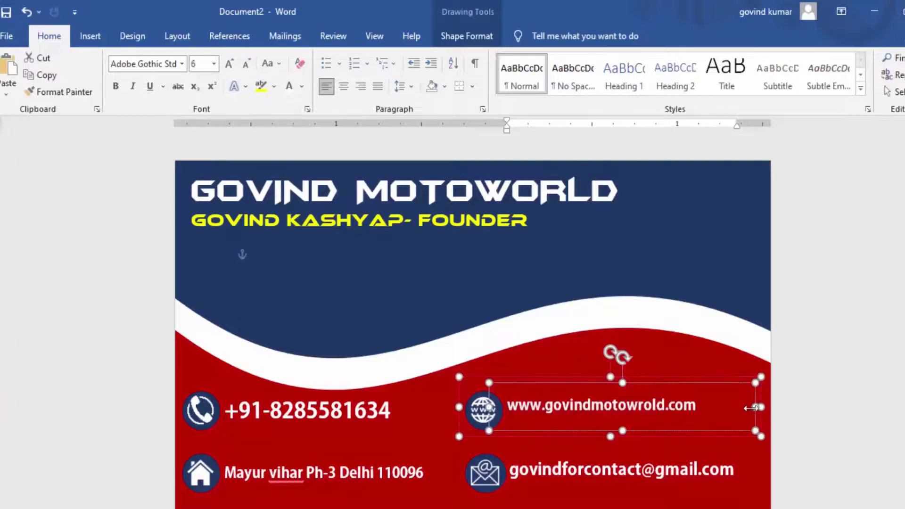
key("ctrl+a")
key("ctrl+bracketright")
left_click(658, 371)
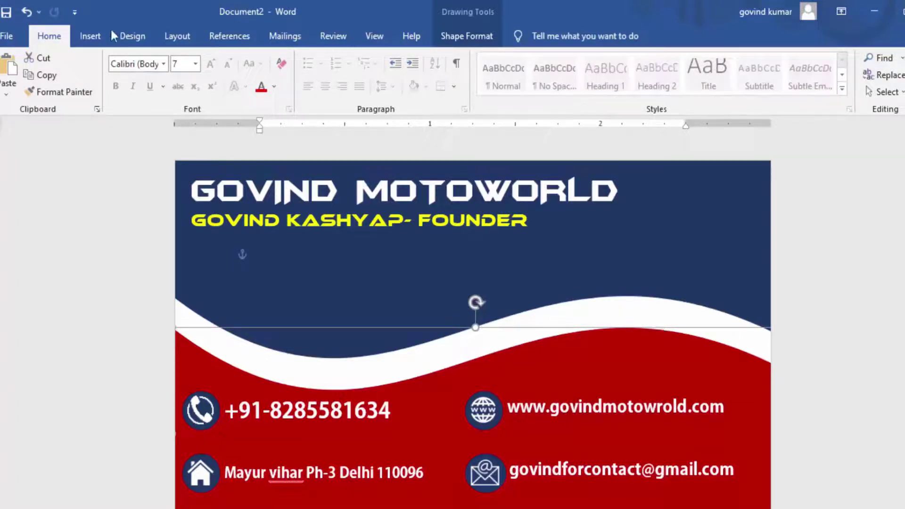
- Draw an oval over the right end of the wave, sized as a 0.92" circle
left_click(90, 35)
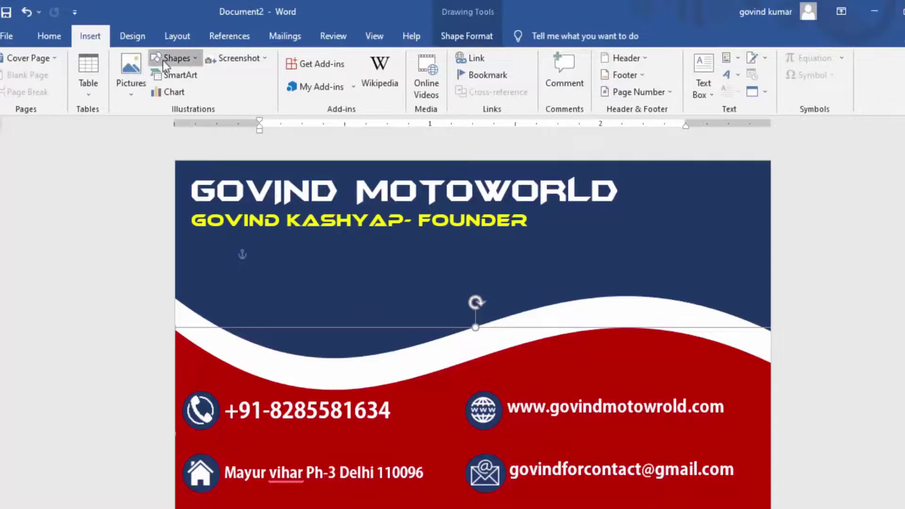
left_click(166, 58)
left_click(228, 104)
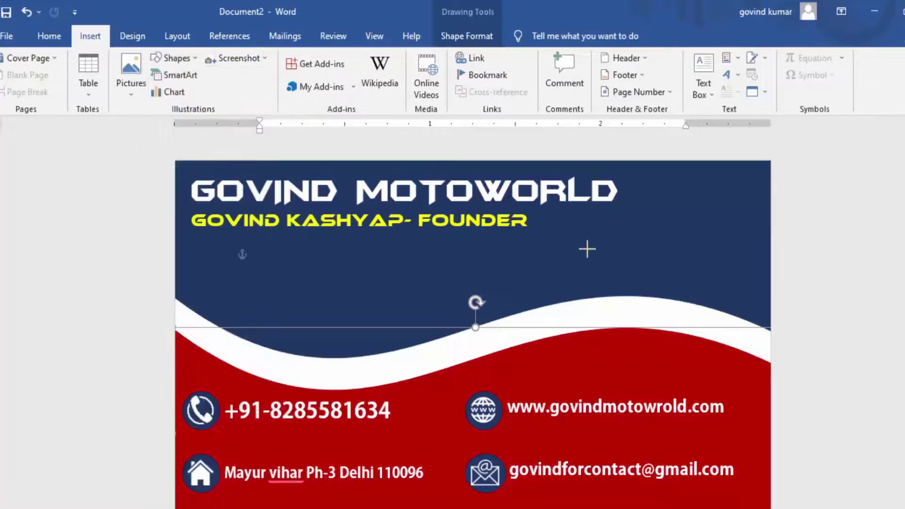
left_click_drag(587, 249, 720, 381)
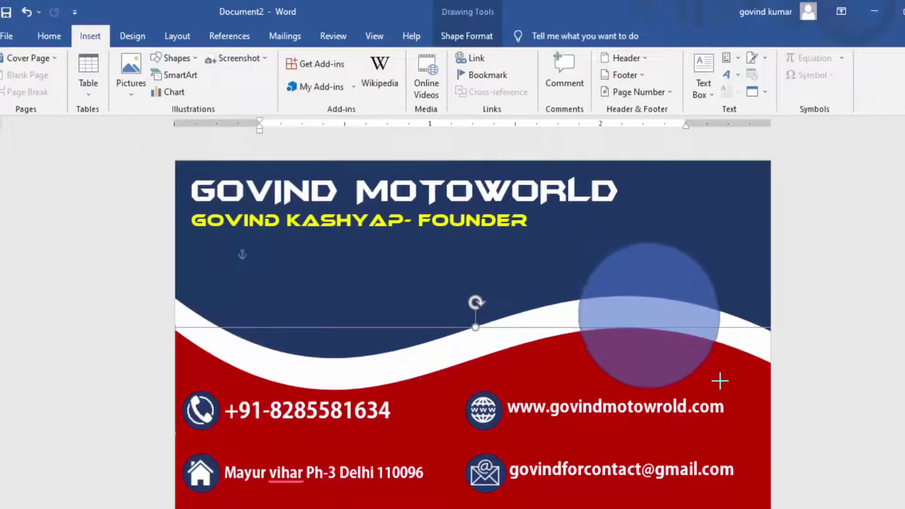
left_click_drag(720, 381, 721, 381)
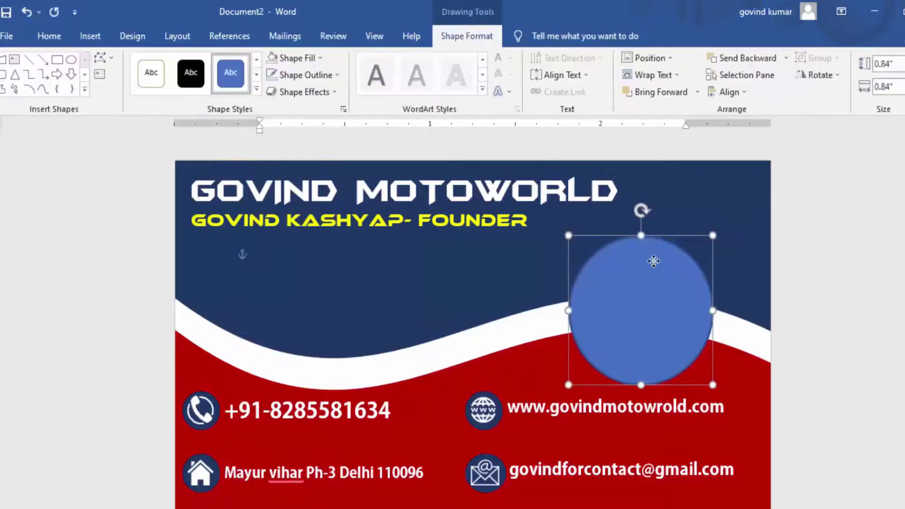
left_click_drag(654, 261, 653, 261)
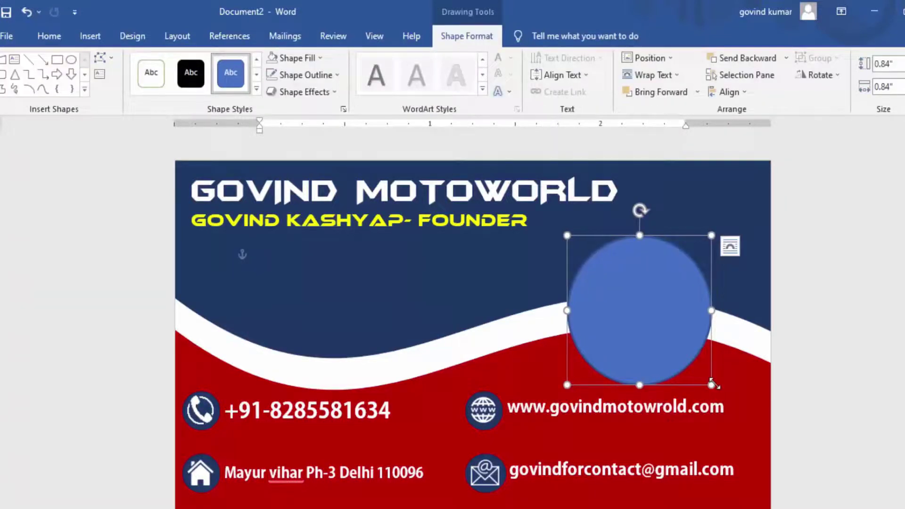
left_click_drag(712, 385, 725, 398)
left_click_drag(643, 276, 635, 267)
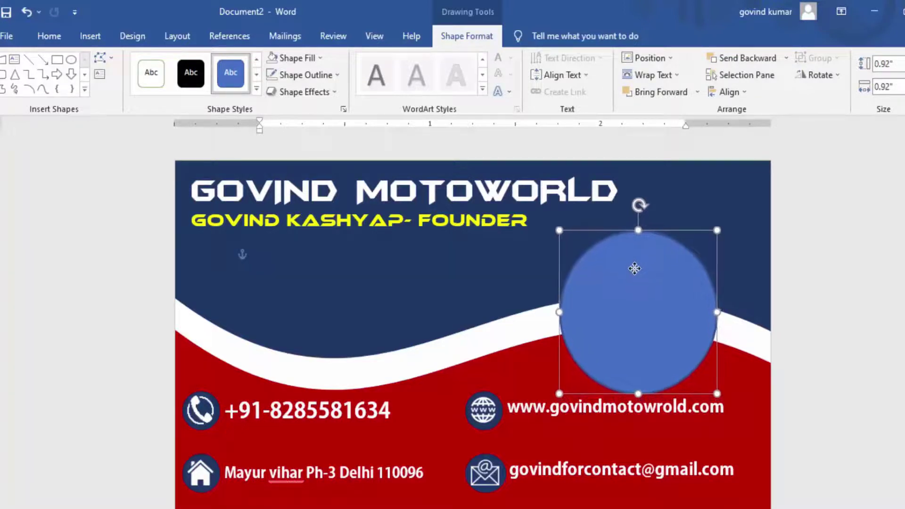
- Give the circle a white fill and no outline
left_click(307, 57)
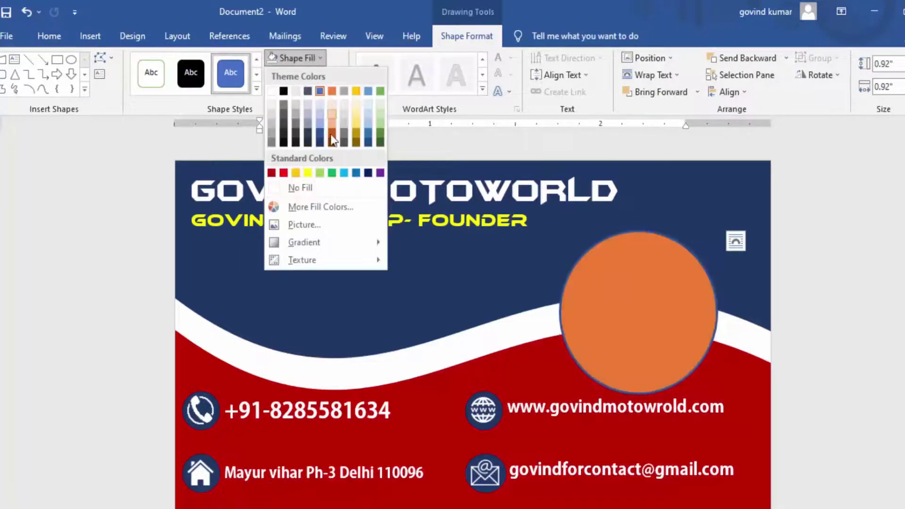
left_click(274, 92)
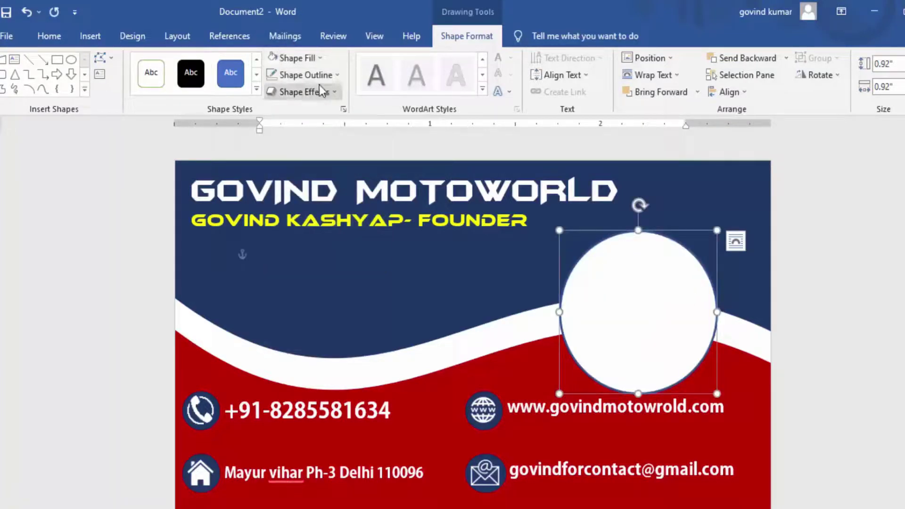
left_click(311, 76)
left_click(309, 205)
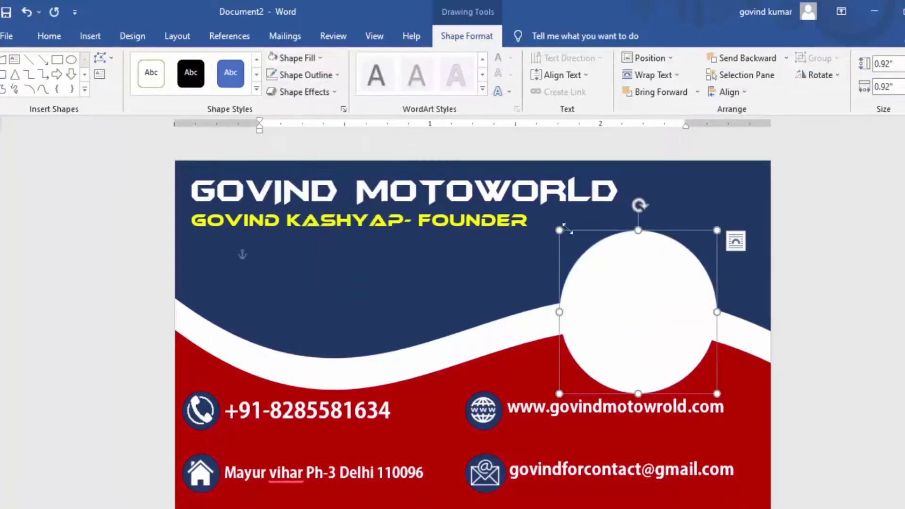
left_click(688, 229)
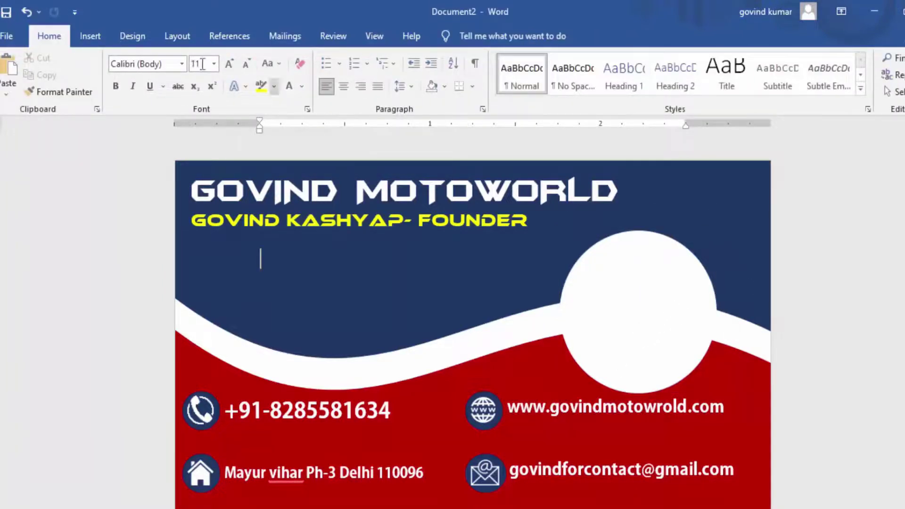
- Insert GK Motoworld png.png from the Logo folder onto the card
left_click(91, 40)
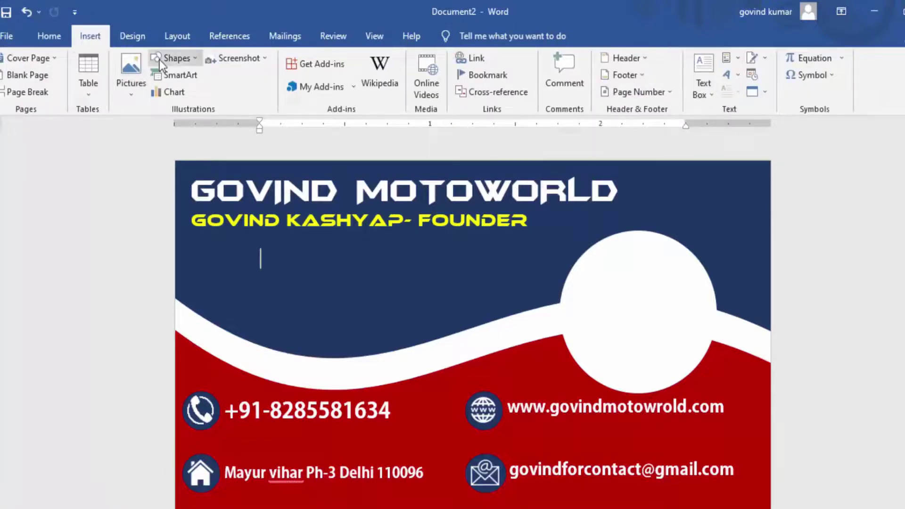
left_click(121, 81)
left_click(179, 136)
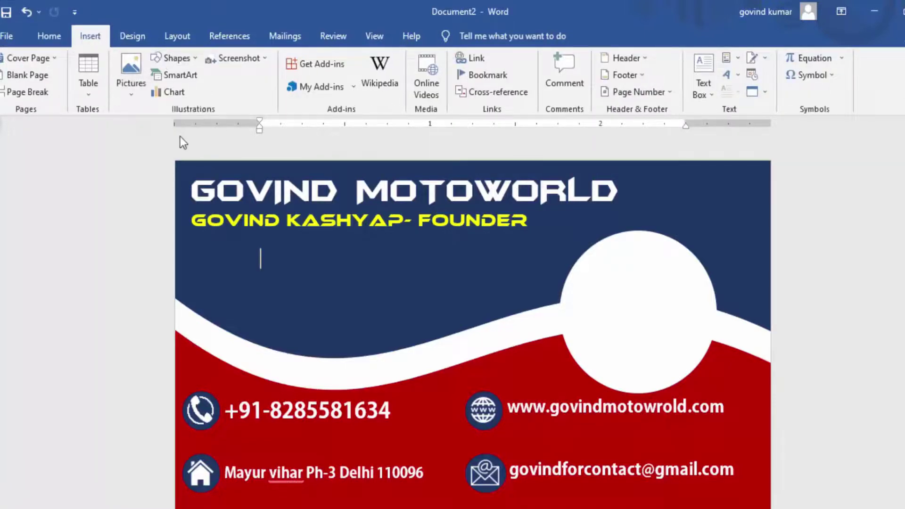
scroll(372, 163, "down", 2)
scroll(353, 150, "up", 2)
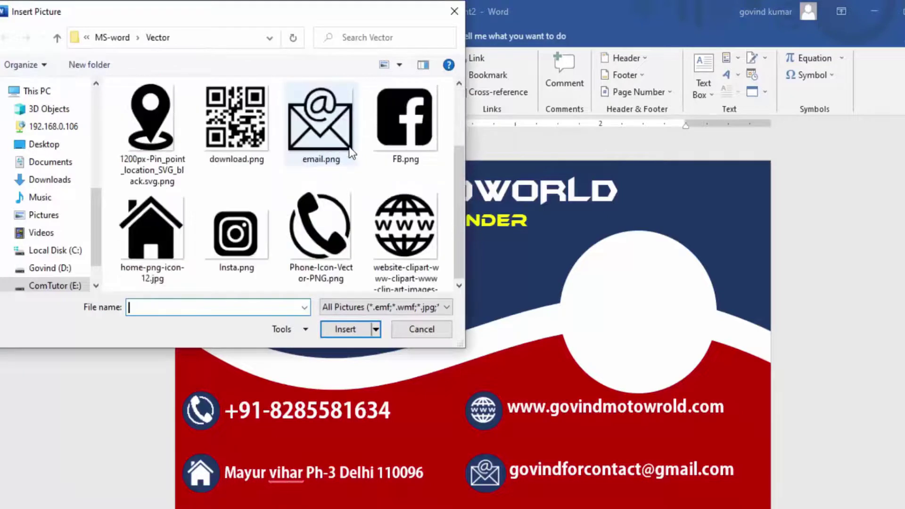
scroll(348, 171, "down", 1)
scroll(349, 171, "up", 1)
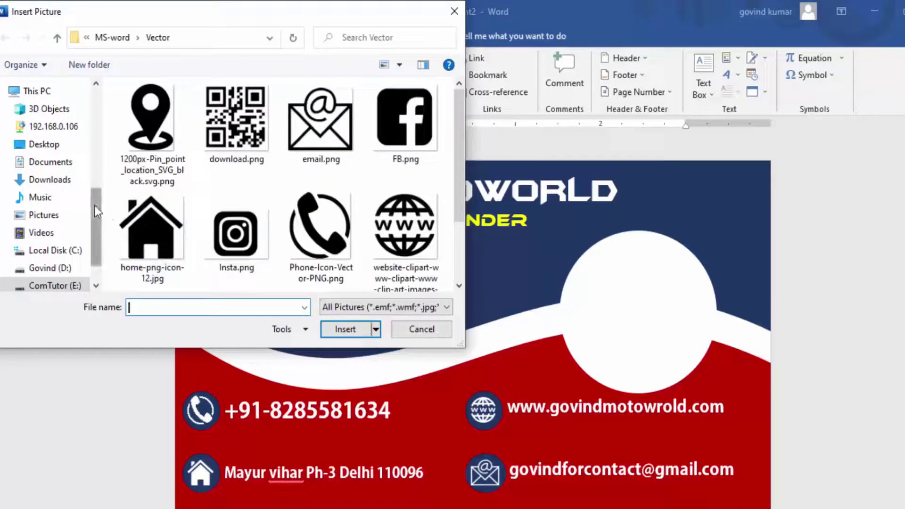
left_click_drag(94, 205, 88, 114)
left_click(185, 148)
left_click(185, 198)
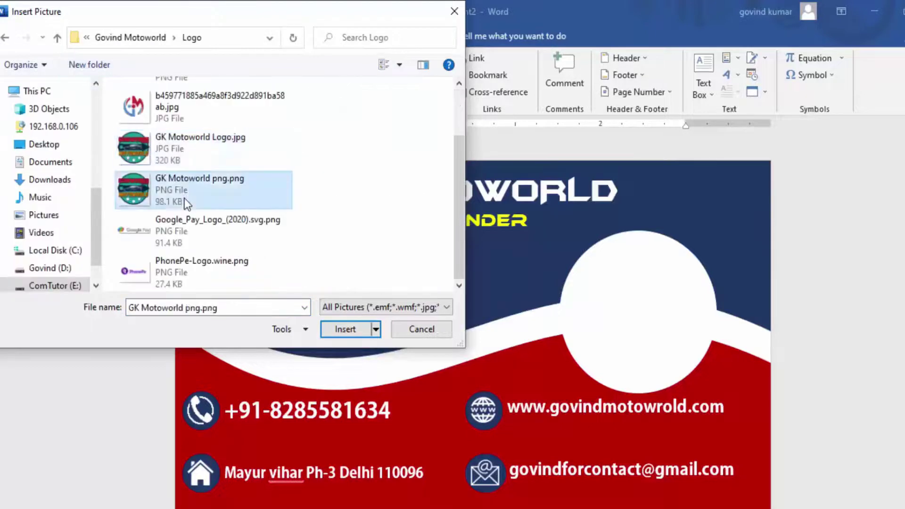
left_click(352, 330)
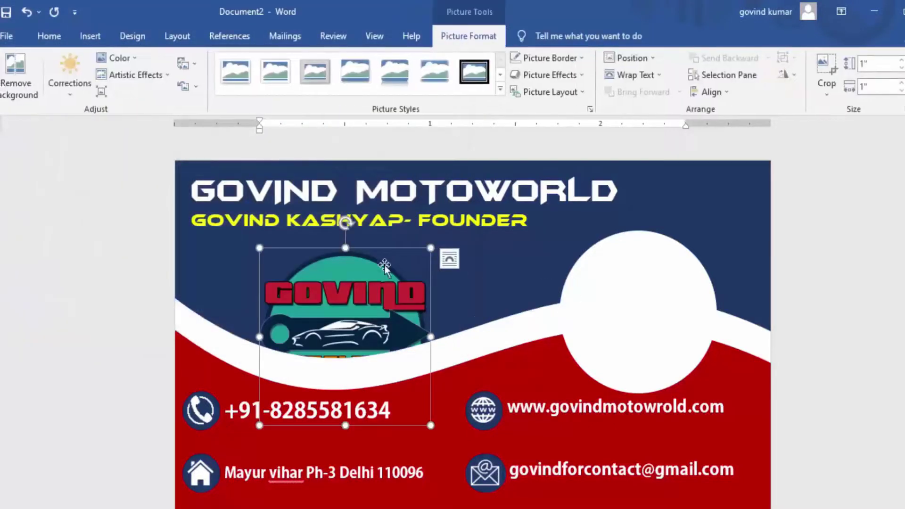
- Set the logo's text wrapping to In Front of Text
left_click(513, 247)
left_click(364, 284)
right_click(364, 285)
mouse_move(418, 476)
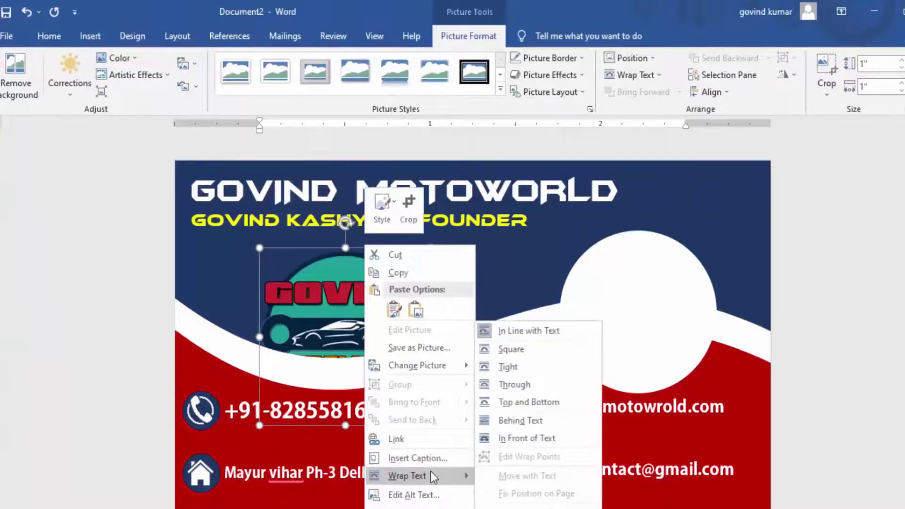
left_click(524, 439)
- Move the logo onto the white circle, shrink it to 0.85 inches and centre it
left_click_drag(330, 299, 627, 278)
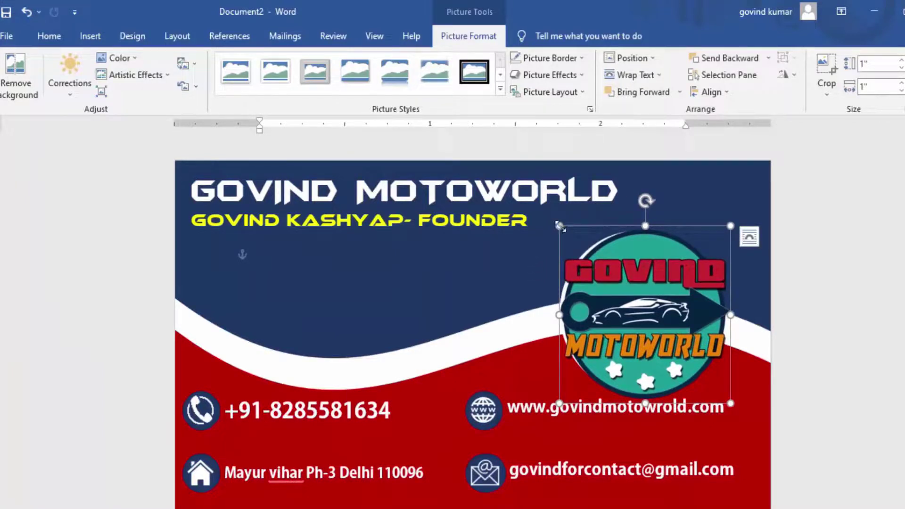
left_click_drag(560, 226, 575, 242)
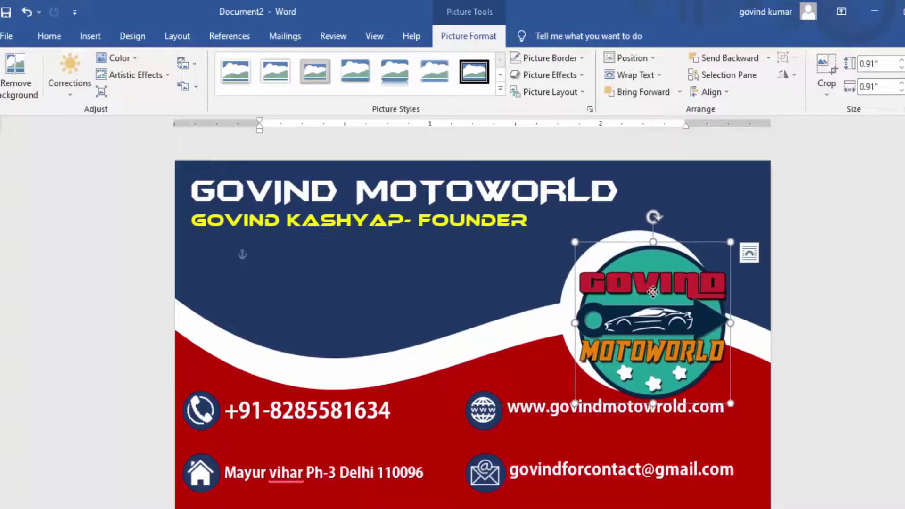
left_click_drag(653, 292, 639, 281)
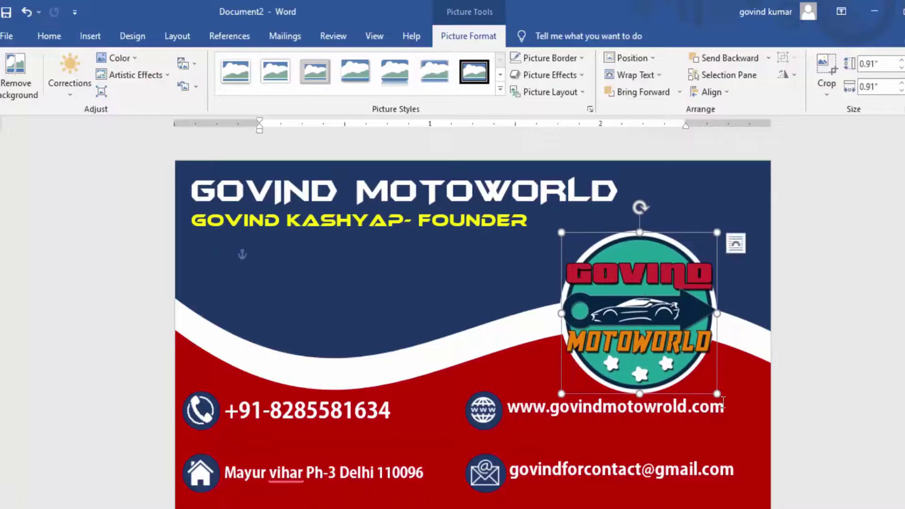
left_click_drag(717, 394, 707, 387)
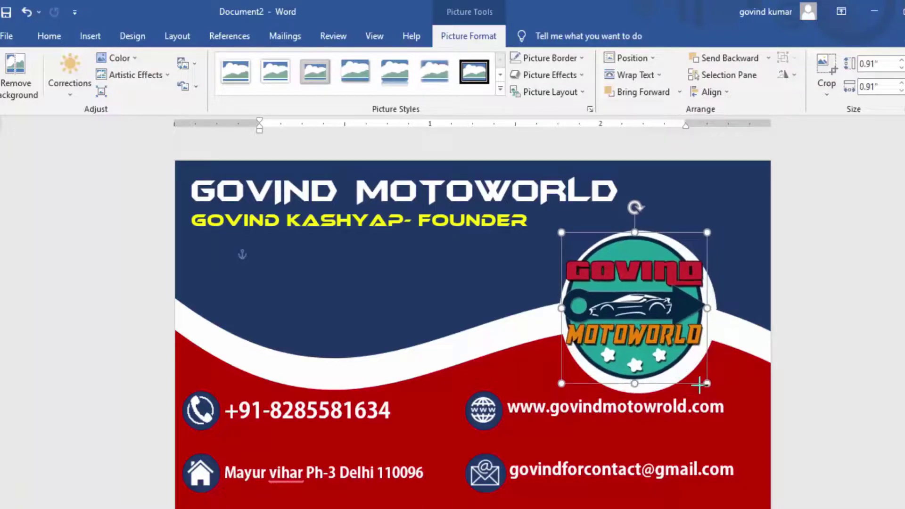
left_click_drag(628, 306, 631, 312)
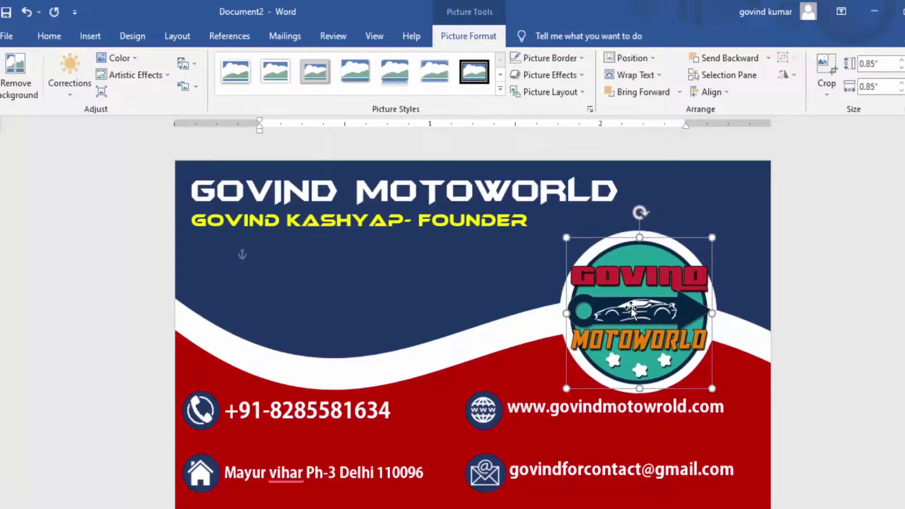
left_click(683, 206)
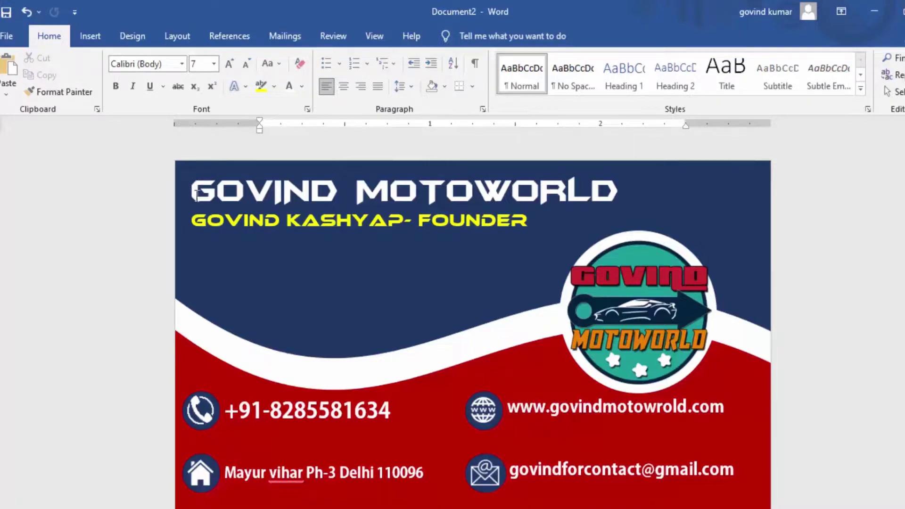
scroll(554, 258, "down", 2)
scroll(554, 258, "down", 3)
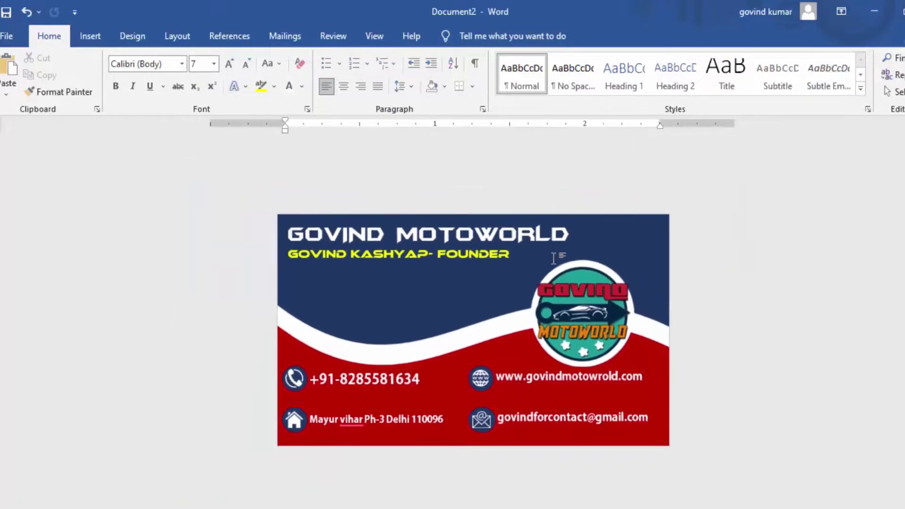
scroll(557, 258, "down", 3)
scroll(561, 259, "down", 3)
scroll(568, 258, "down", 1)
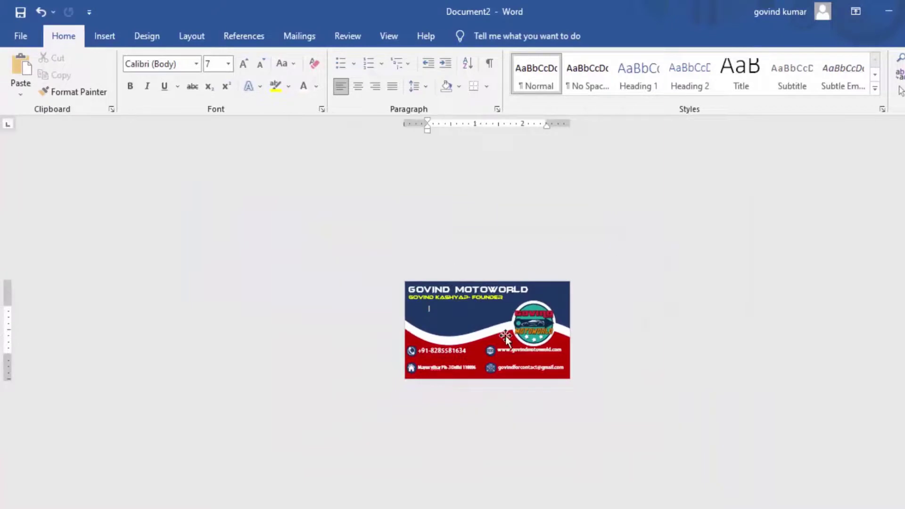
scroll(574, 277, "up", 1, "ctrl")
scroll(576, 274, "up", 2, "ctrl")
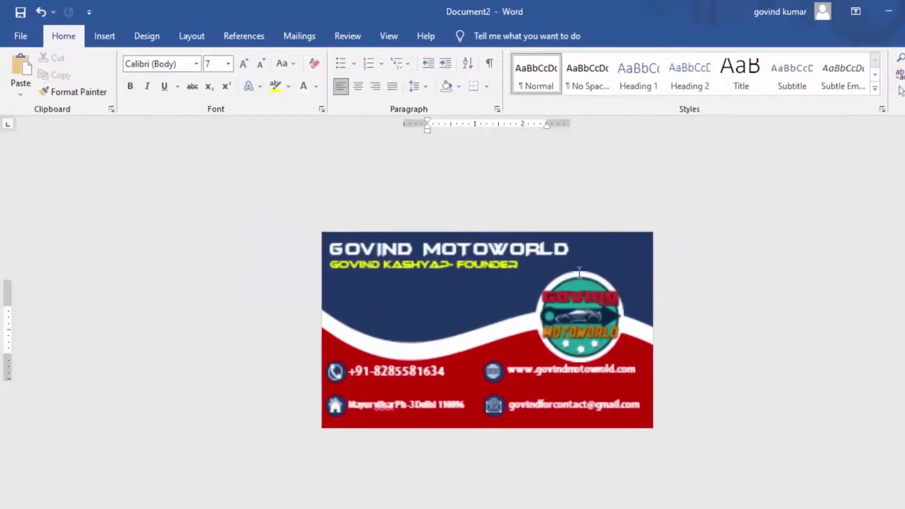
scroll(578, 273, "up", 1, "ctrl")
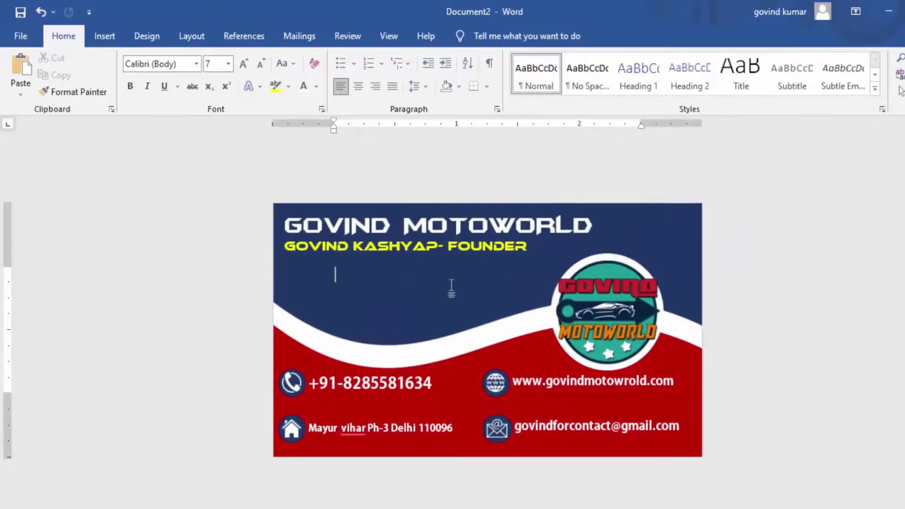
- Save the card to the Desktop as Card NEW in PDF format
left_click(19, 37)
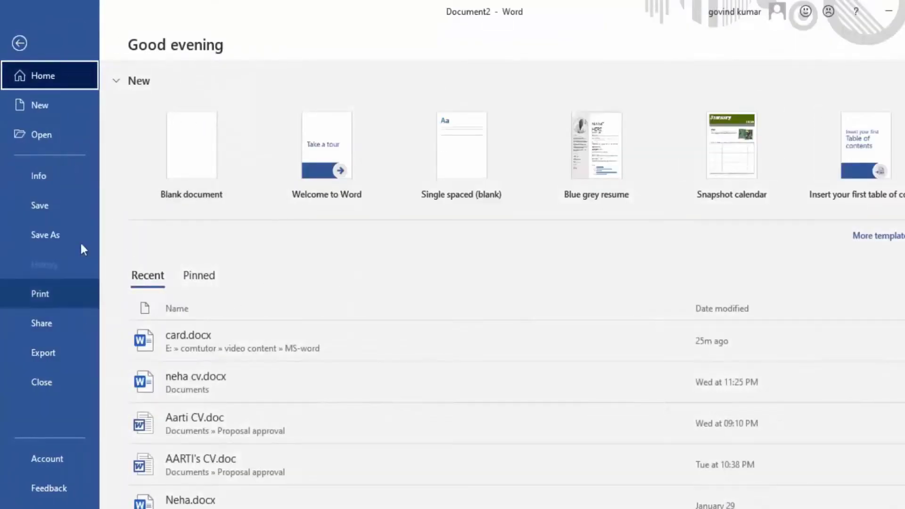
left_click(48, 235)
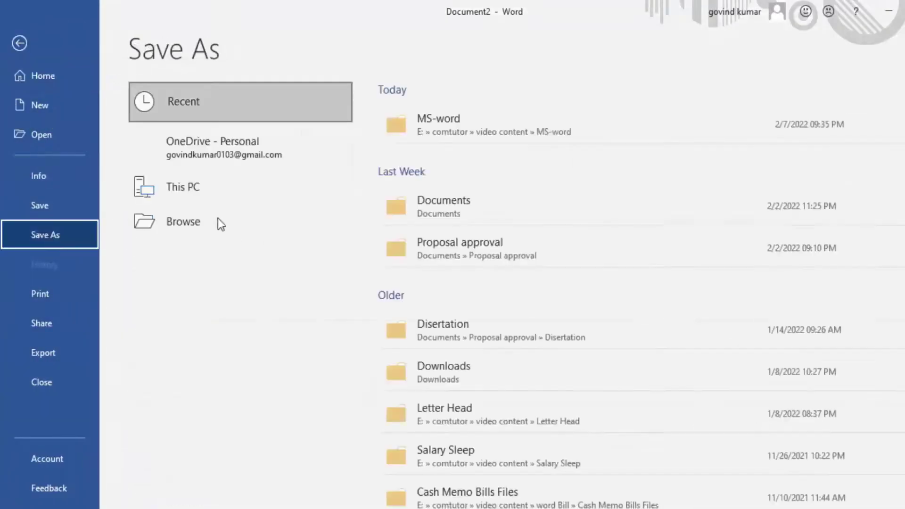
left_click(185, 259)
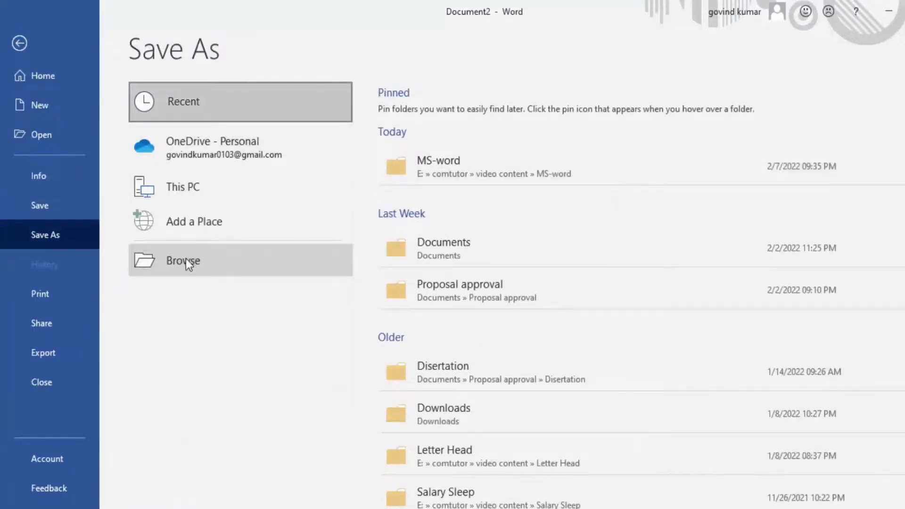
left_click(81, 126)
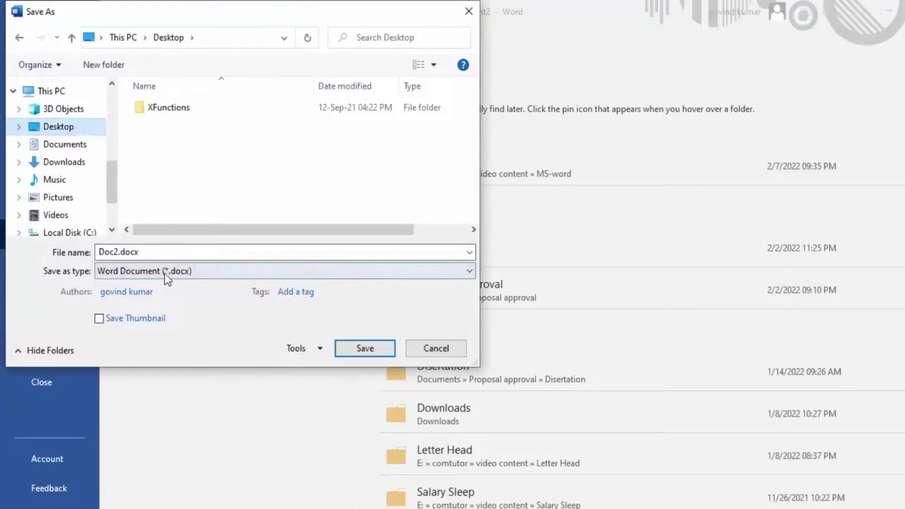
left_click(133, 250)
type("Card NEW")
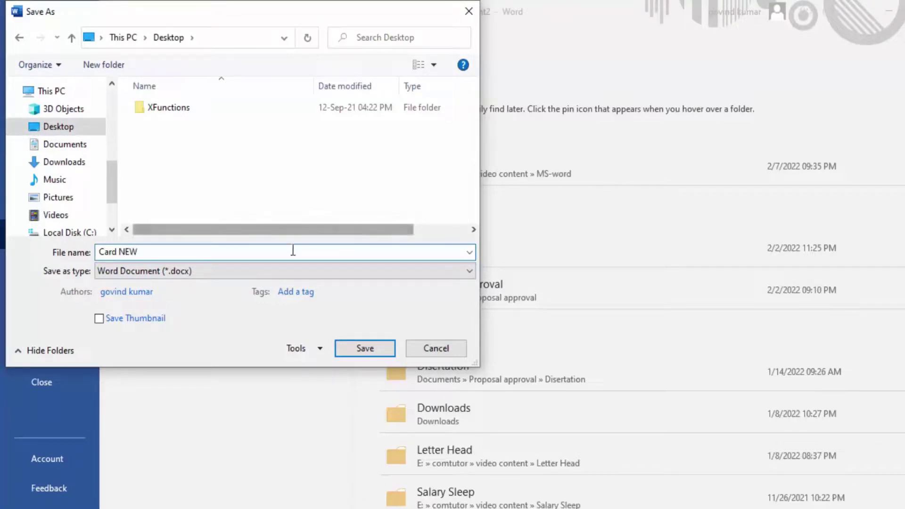
left_click(202, 270)
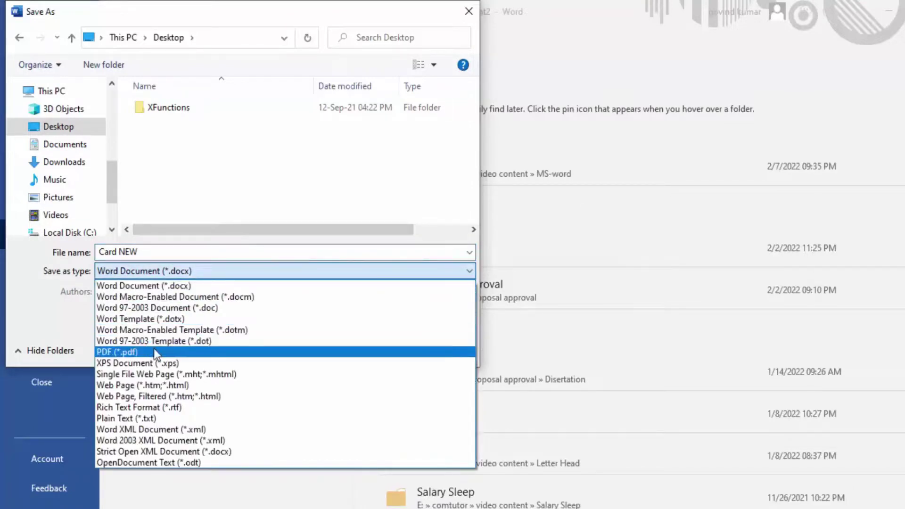
left_click(151, 352)
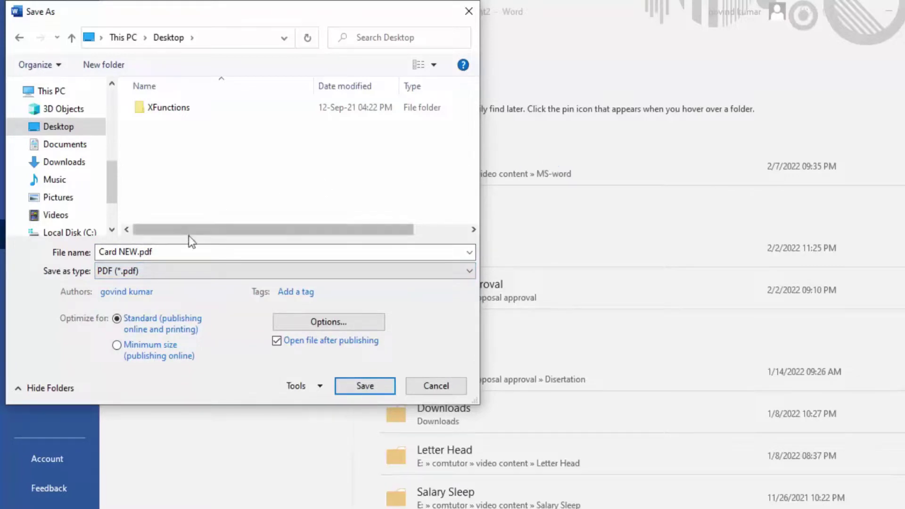
left_click(357, 382)
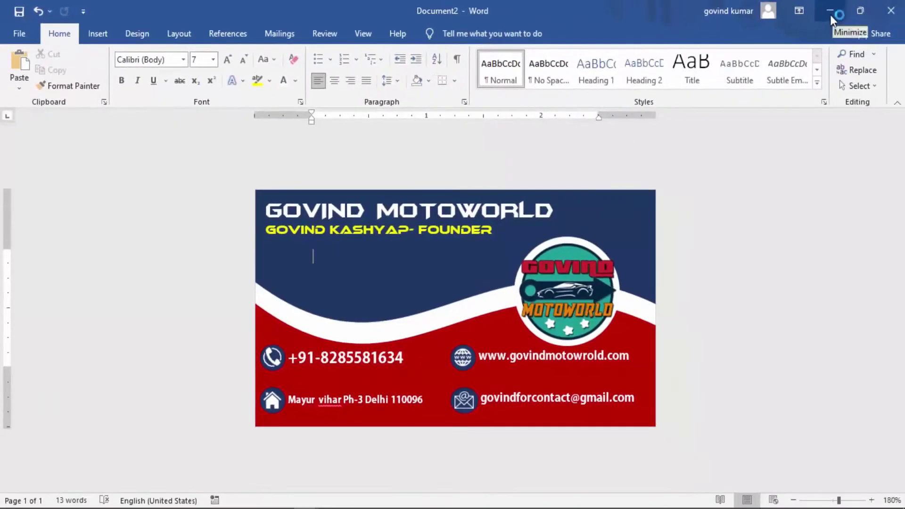
- Minimise Word and open Card NEW.pdf from the desktop
left_click(828, 18)
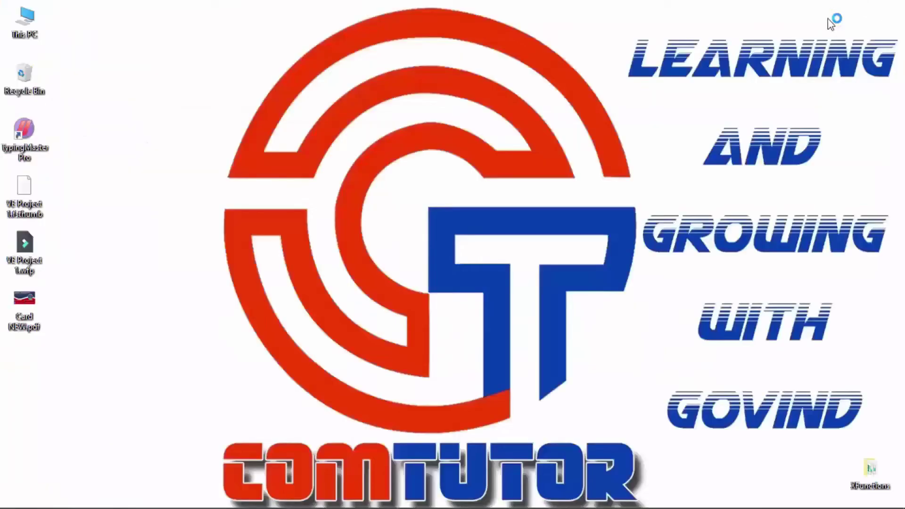
double_click(26, 310)
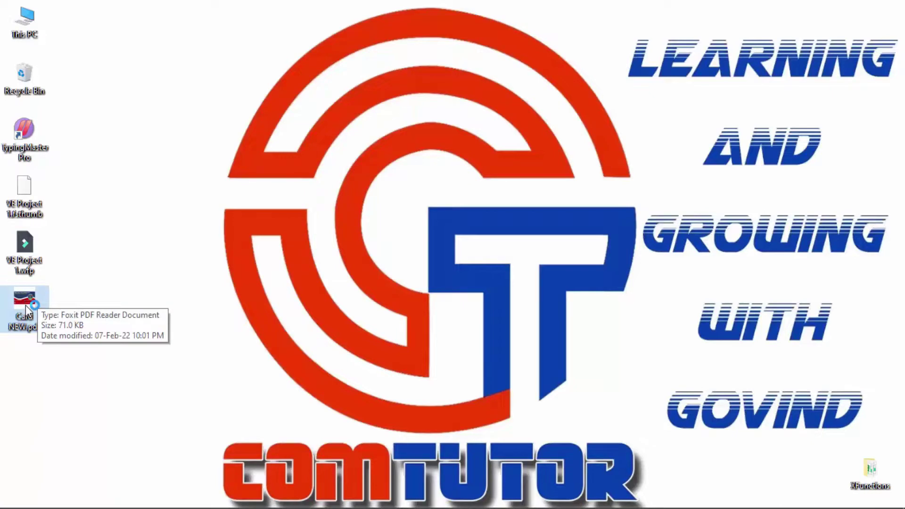